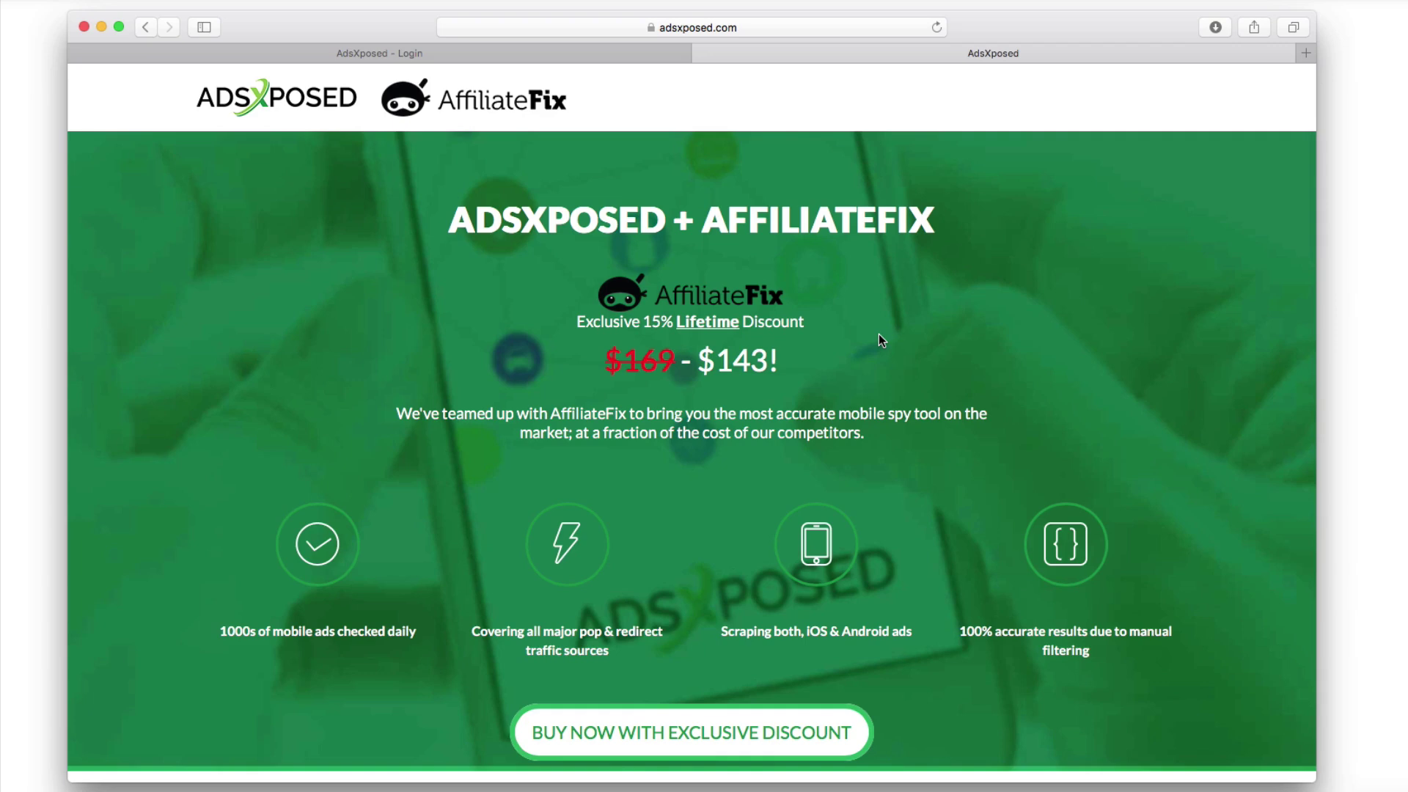
Step: Sign in to AdsXposed and scroll the Advertisers grid down toward the WhatsApp alert ad
{"action": "scroll", "coordinate": [294, 214], "scroll_direction": "up", "scroll_amount": 2}
{"action": "scroll", "coordinate": [454, 263], "scroll_direction": "up", "scroll_amount": 2}
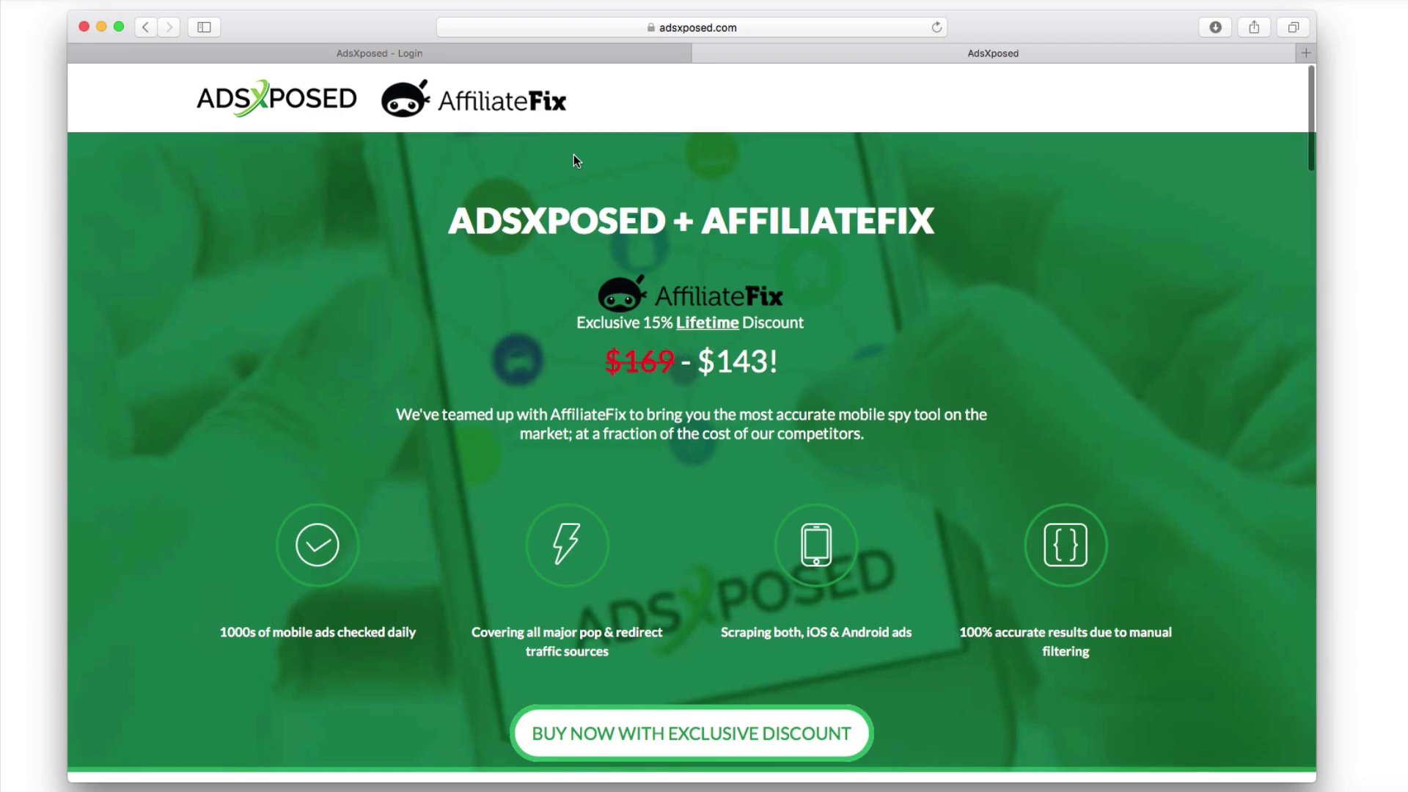
{"action": "left_click", "coordinate": [483, 55]}
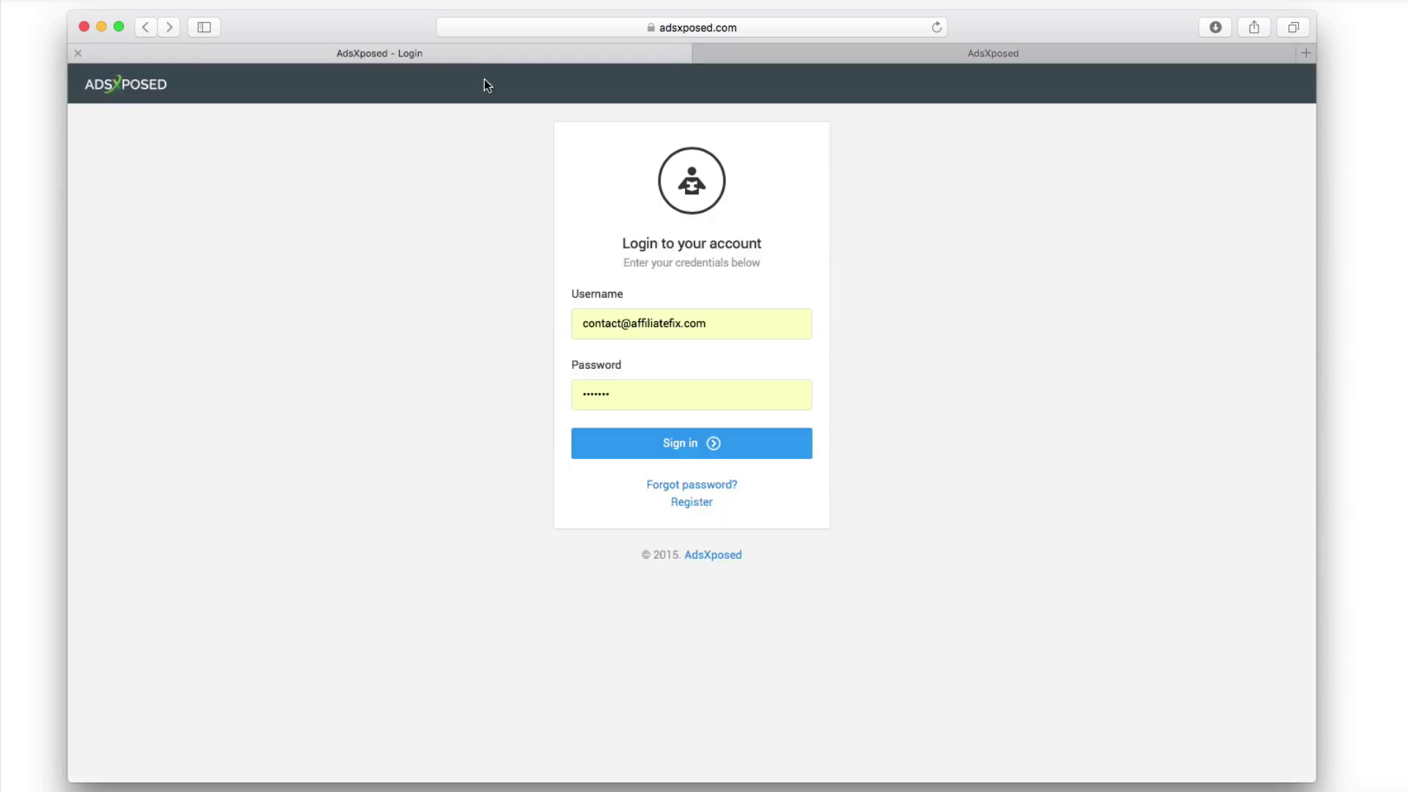
{"action": "left_click", "coordinate": [604, 451]}
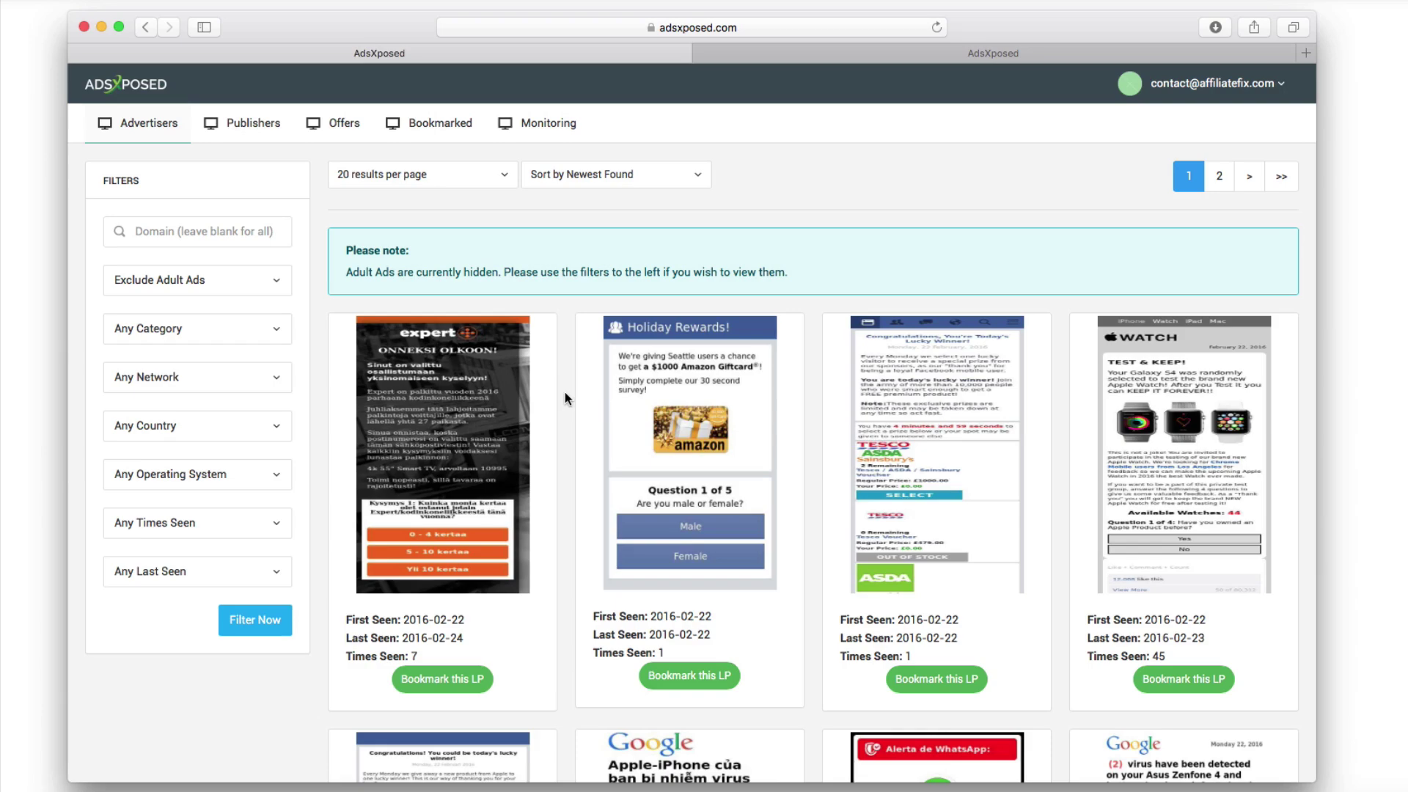
{"action": "scroll", "coordinate": [564, 393], "scroll_direction": "down", "scroll_amount": 5}
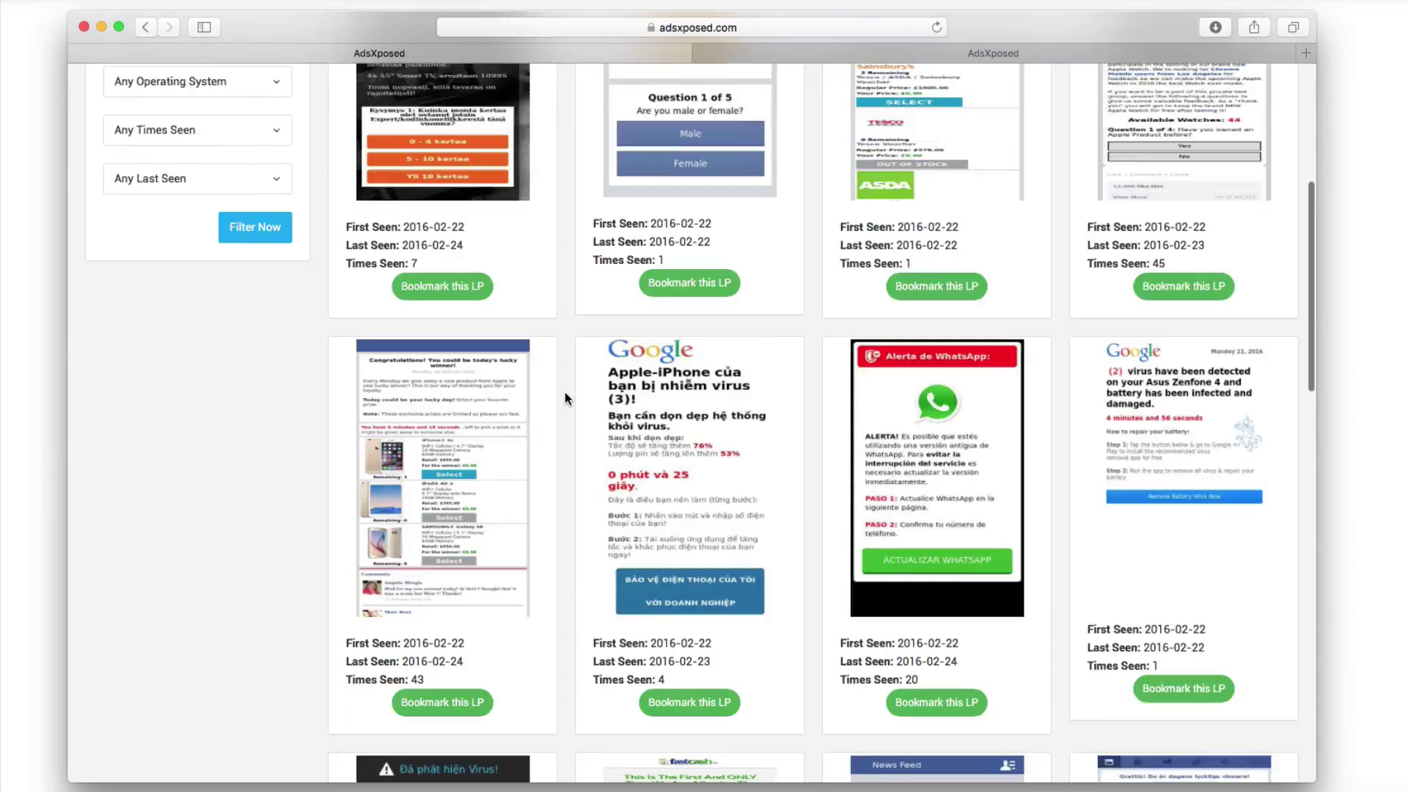
{"action": "scroll", "coordinate": [565, 396], "scroll_direction": "down", "scroll_amount": 3}
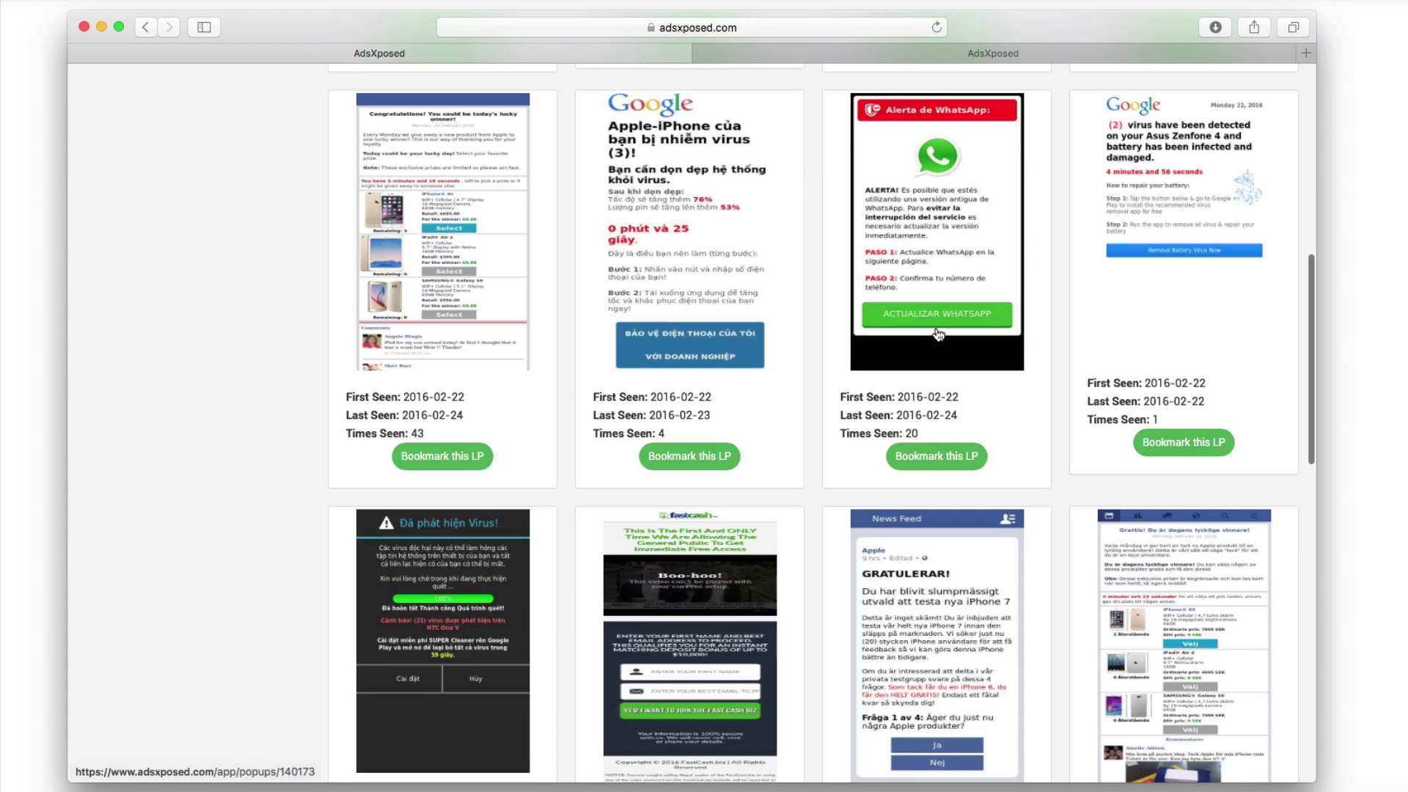
Step: Open the WhatsApp alert ad's details and browse down to its Landing Page Rips
{"action": "left_click", "coordinate": [938, 334]}
{"action": "scroll", "coordinate": [622, 396], "scroll_direction": "down", "scroll_amount": 1}
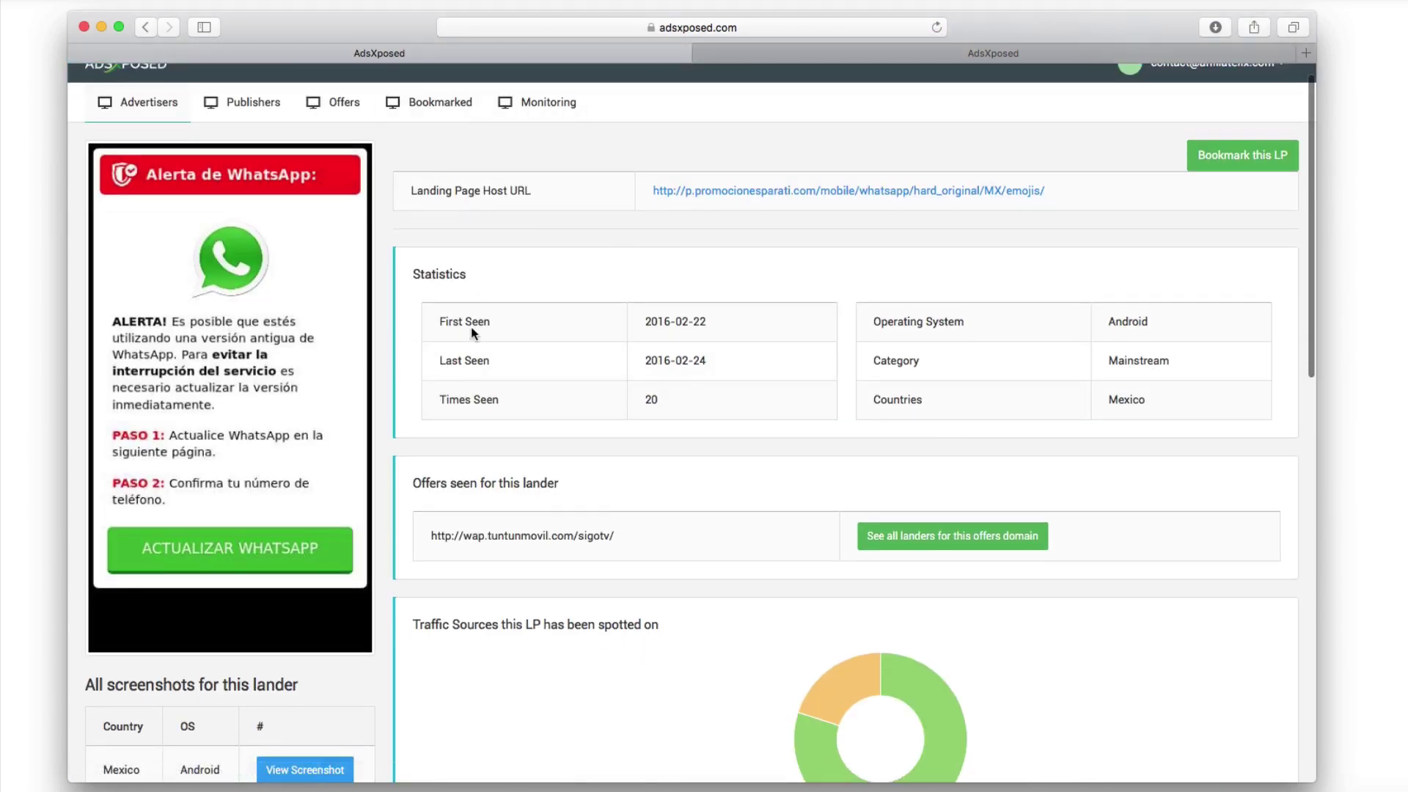
{"action": "scroll", "coordinate": [490, 280], "scroll_direction": "up", "scroll_amount": 1}
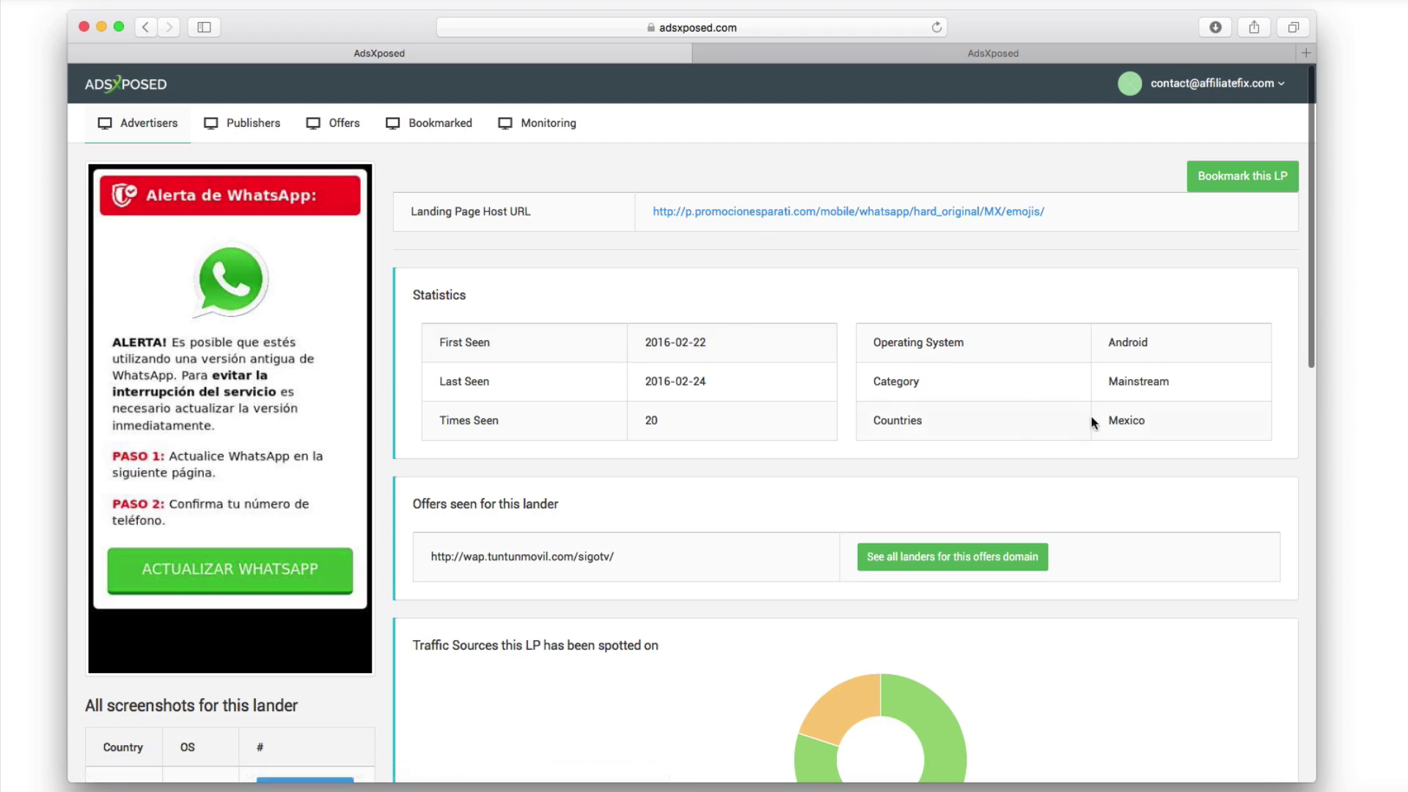
{"action": "scroll", "coordinate": [895, 499], "scroll_direction": "down", "scroll_amount": 1}
{"action": "scroll", "coordinate": [616, 413], "scroll_direction": "down", "scroll_amount": 2}
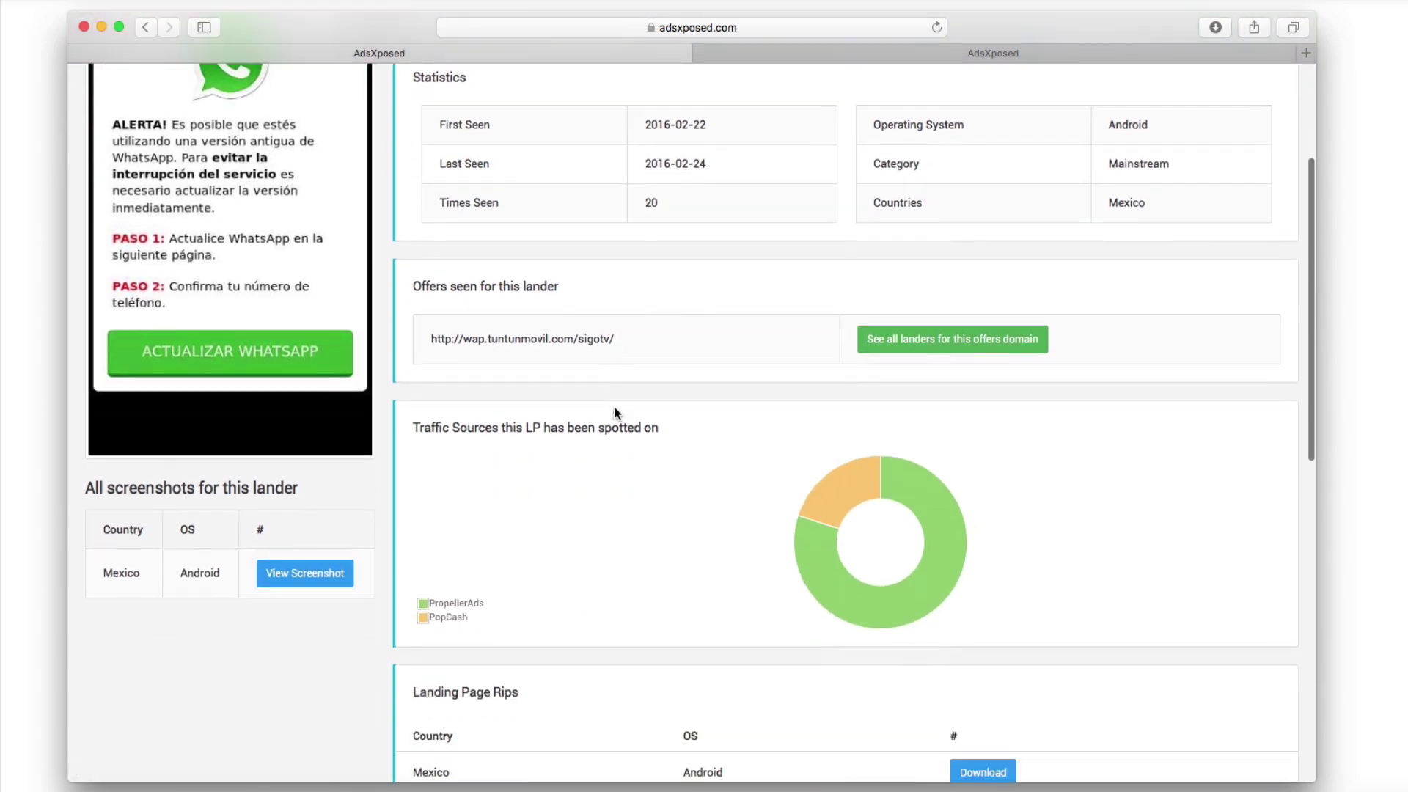
{"action": "scroll", "coordinate": [823, 577], "scroll_direction": "down", "scroll_amount": 1}
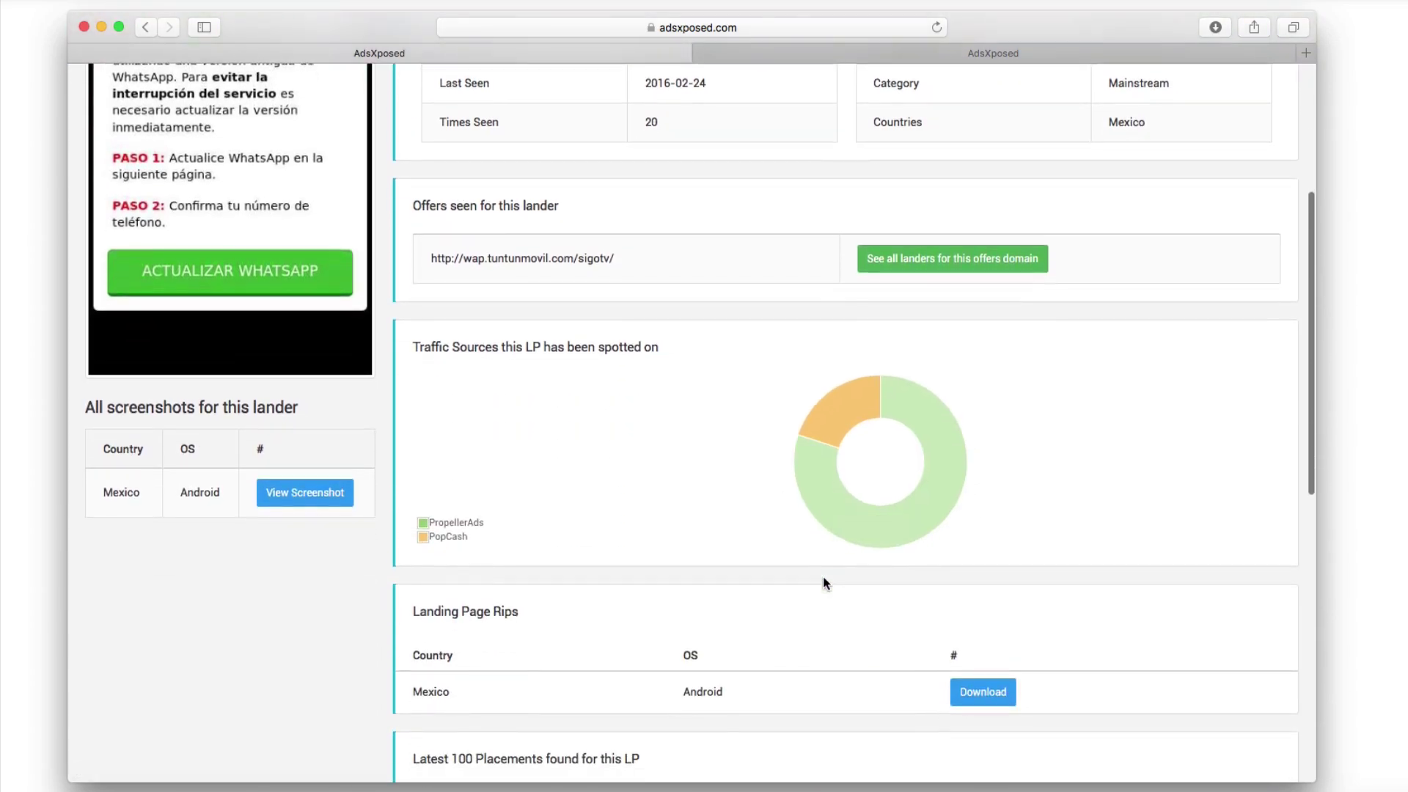
{"action": "scroll", "coordinate": [836, 543], "scroll_direction": "down", "scroll_amount": 7}
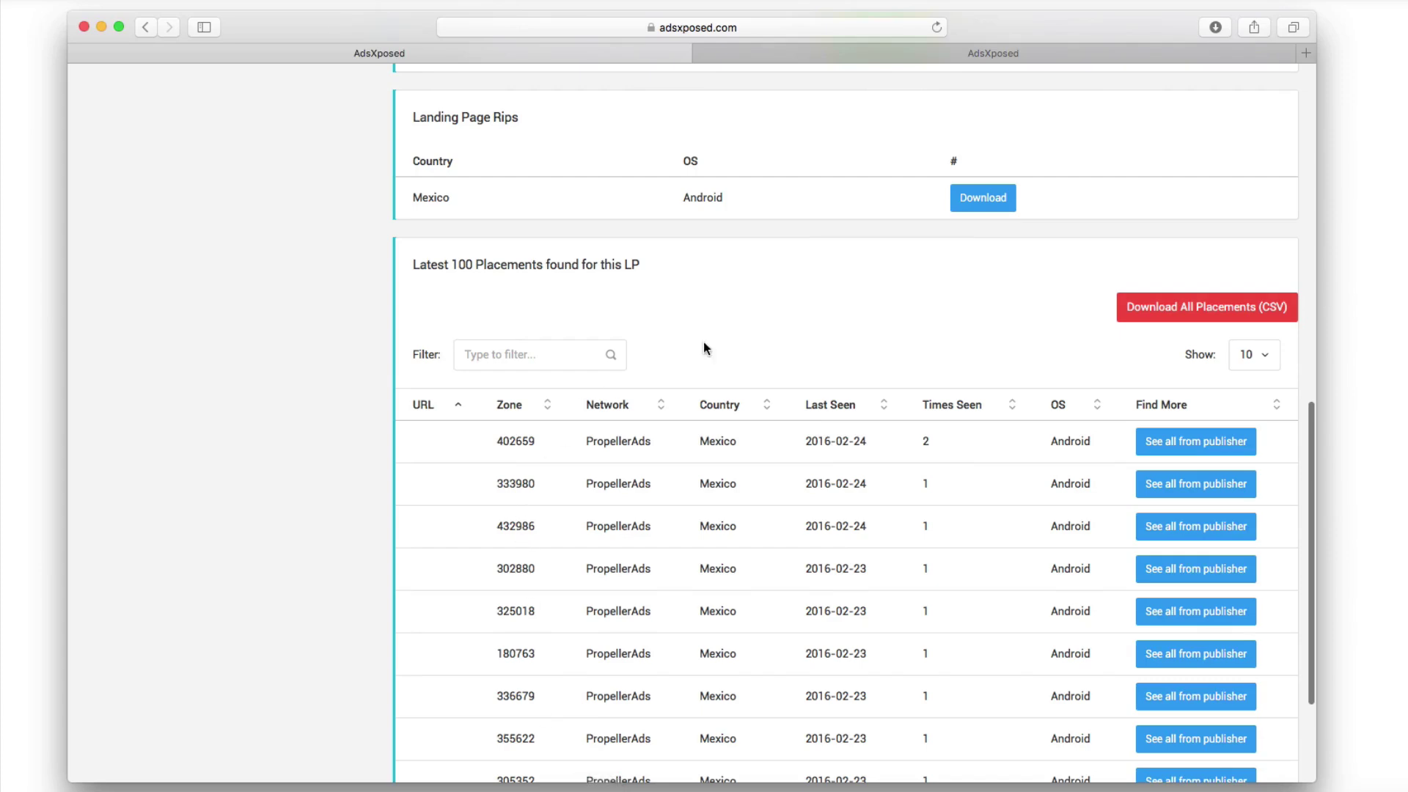
{"action": "scroll", "coordinate": [742, 318], "scroll_direction": "up", "scroll_amount": 2}
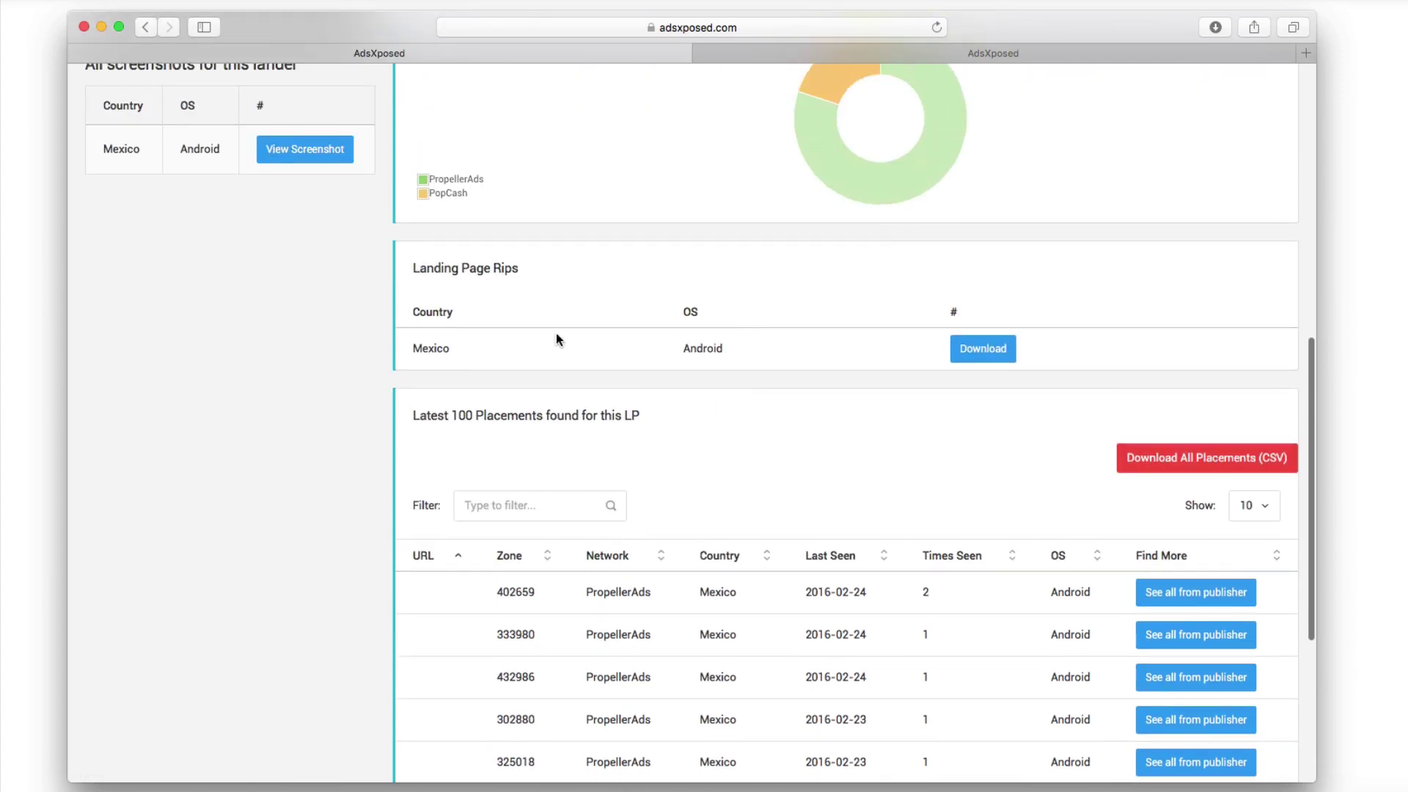
{"action": "scroll", "coordinate": [798, 422], "scroll_direction": "up", "scroll_amount": 1}
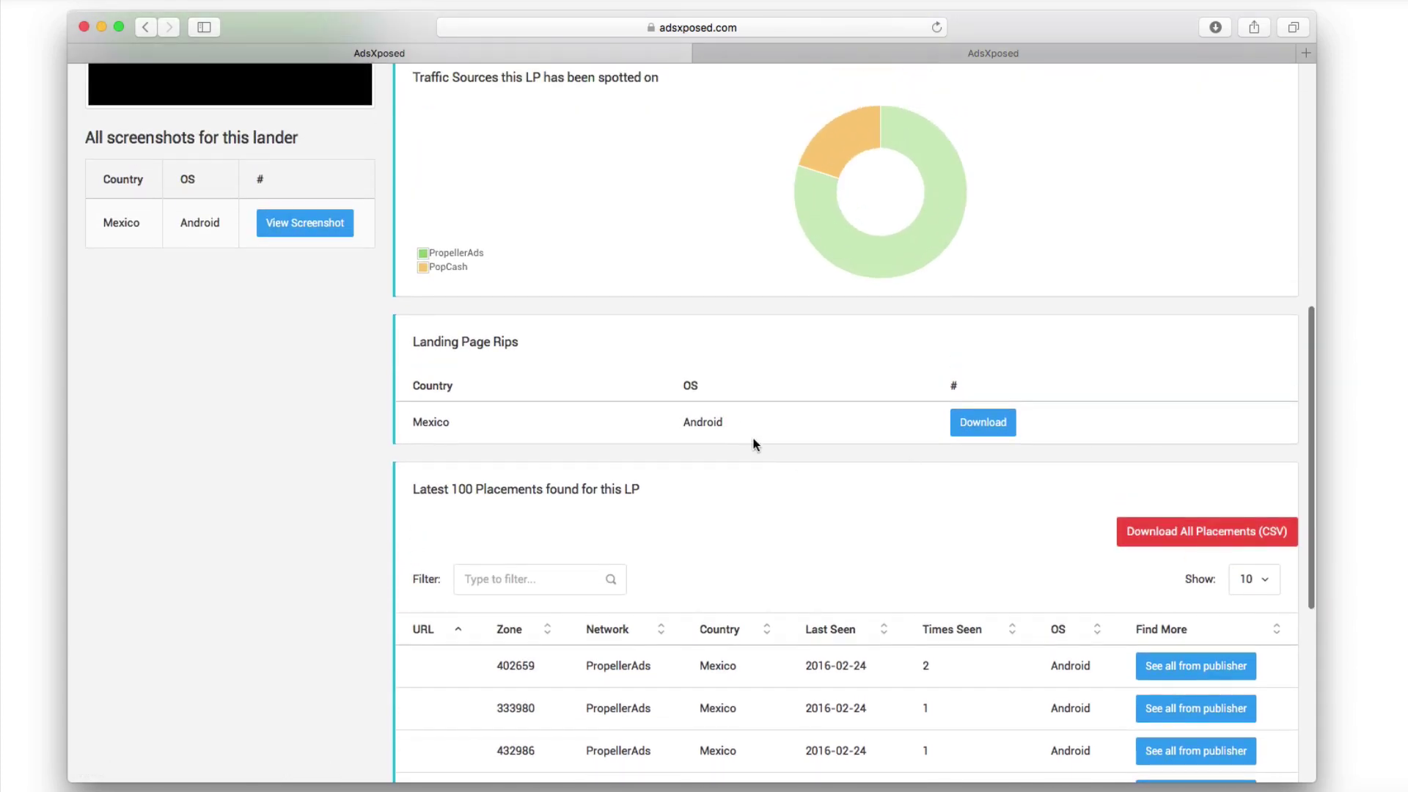
{"action": "scroll", "coordinate": [754, 444], "scroll_direction": "up", "scroll_amount": 1}
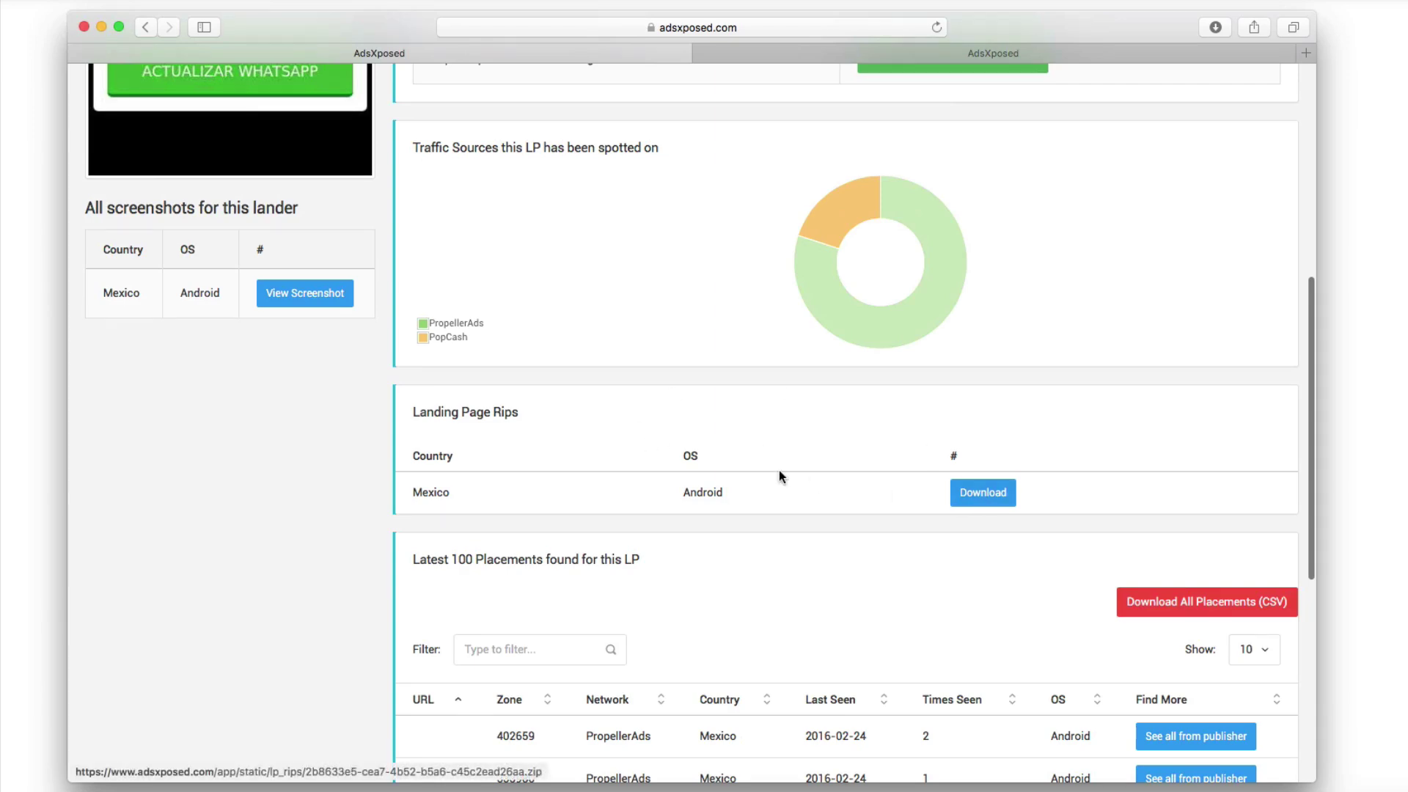
{"action": "scroll", "coordinate": [779, 475], "scroll_direction": "up", "scroll_amount": 6}
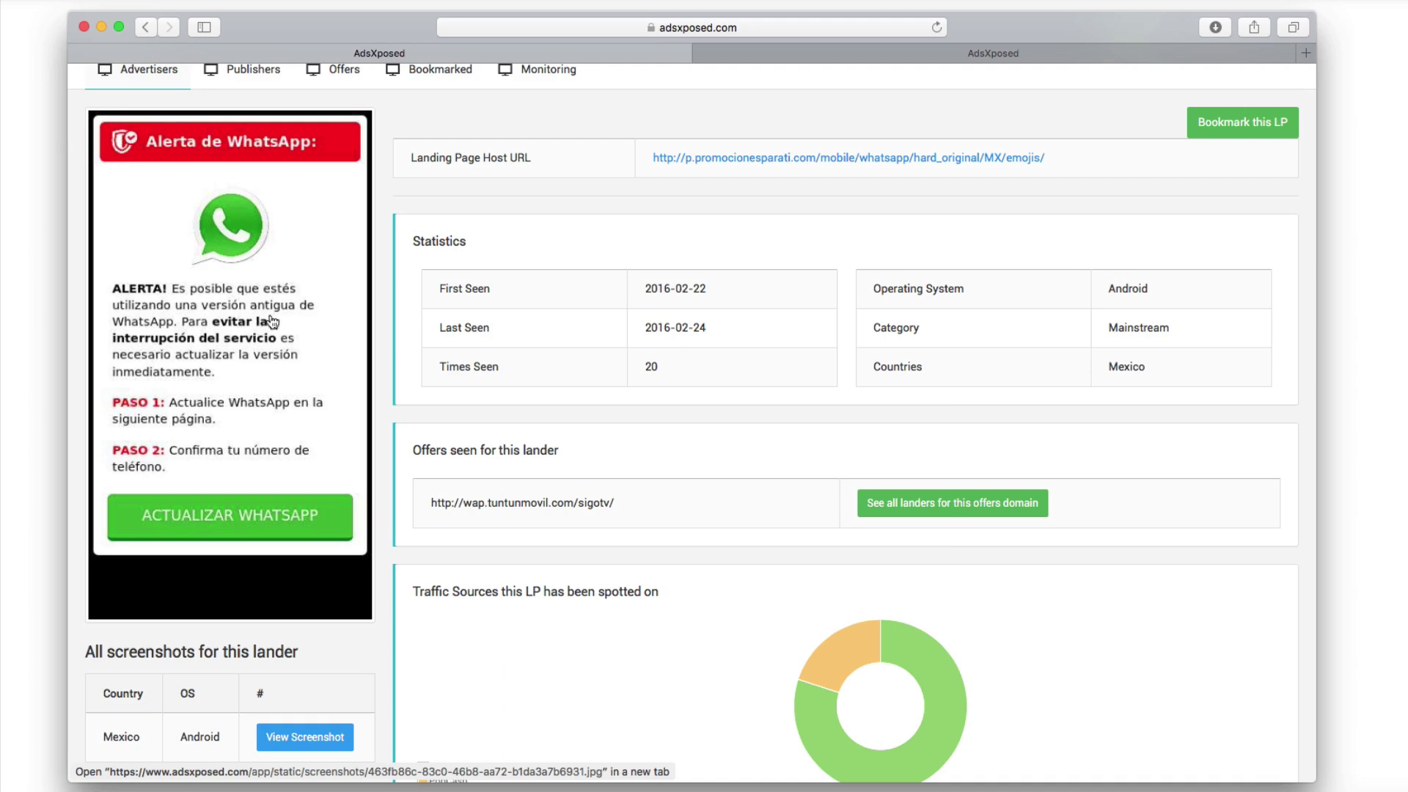
{"action": "scroll", "coordinate": [606, 306], "scroll_direction": "down", "scroll_amount": 3}
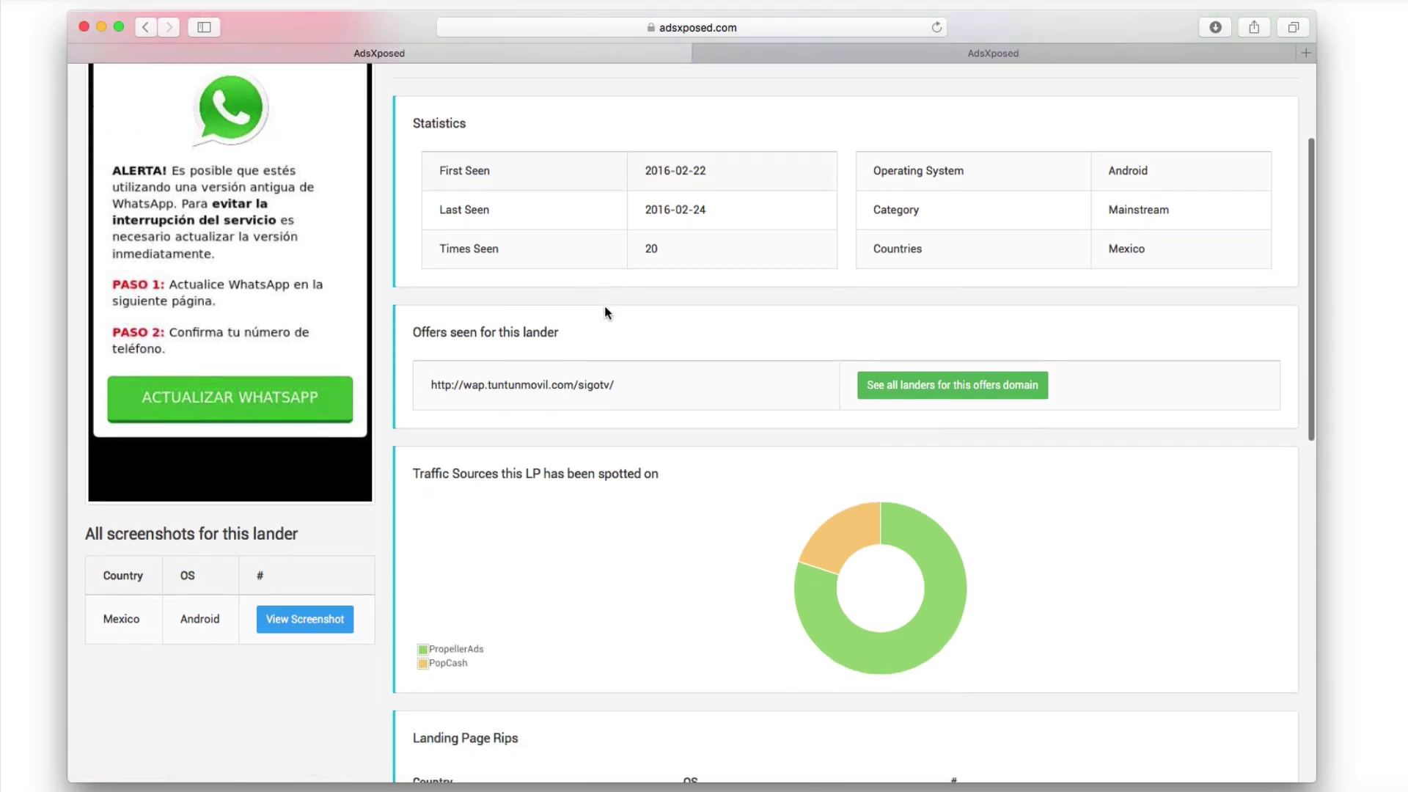
{"action": "scroll", "coordinate": [736, 504], "scroll_direction": "down", "scroll_amount": 5}
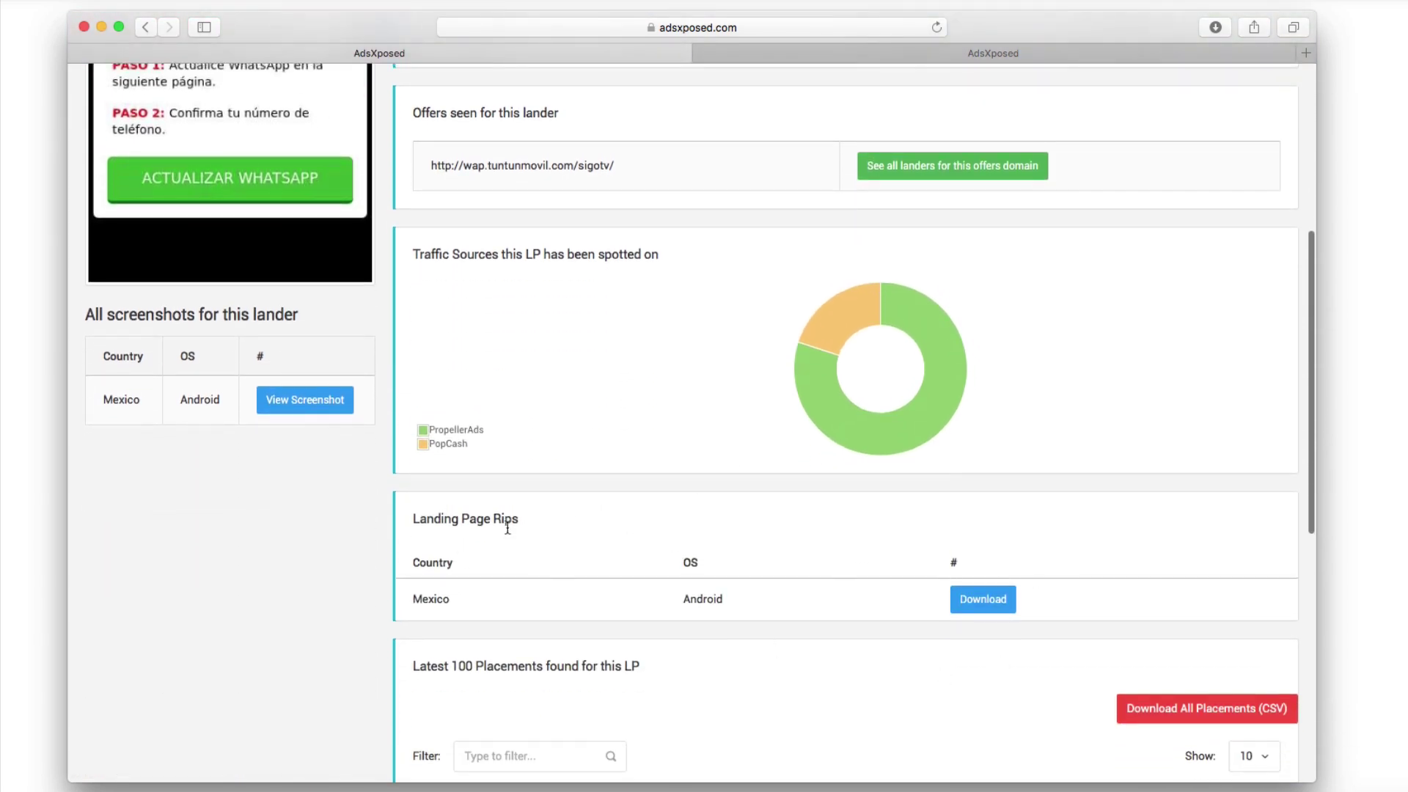
Step: Download the Mexico Android landing page rip and reveal the zip in Finder
{"action": "left_click", "coordinate": [998, 604]}
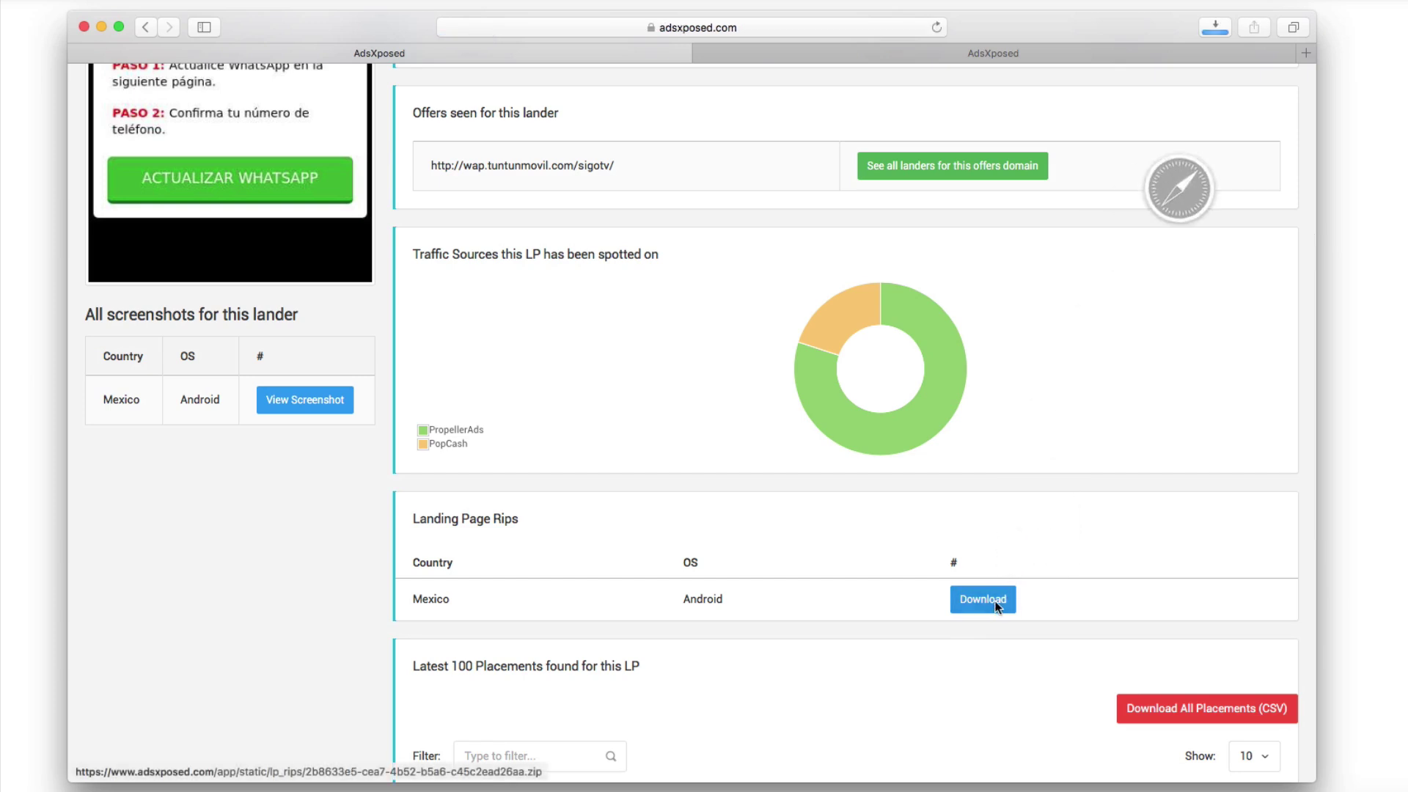
{"action": "left_click", "coordinate": [1313, 783]}
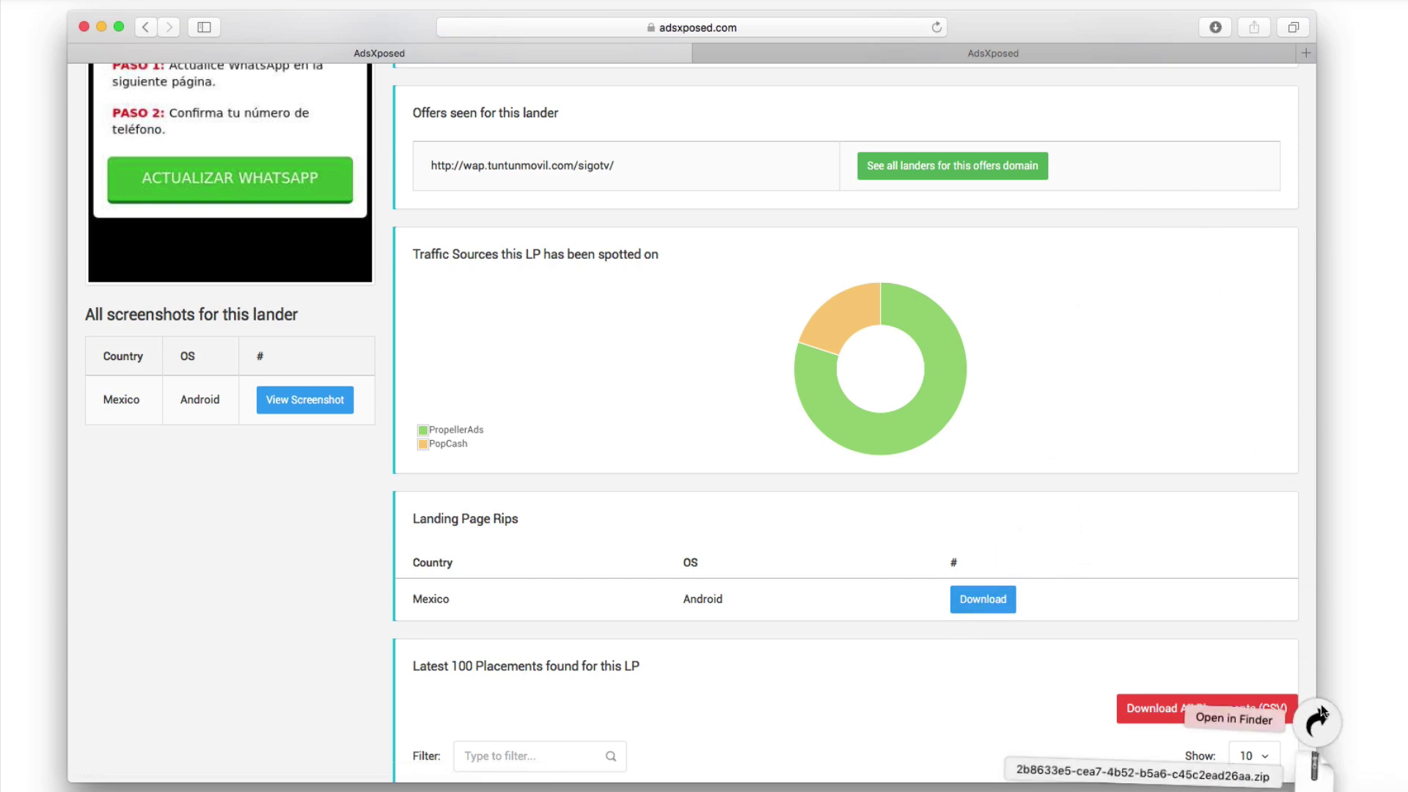
{"action": "left_click", "coordinate": [1254, 722]}
{"action": "left_click", "coordinate": [497, 408]}
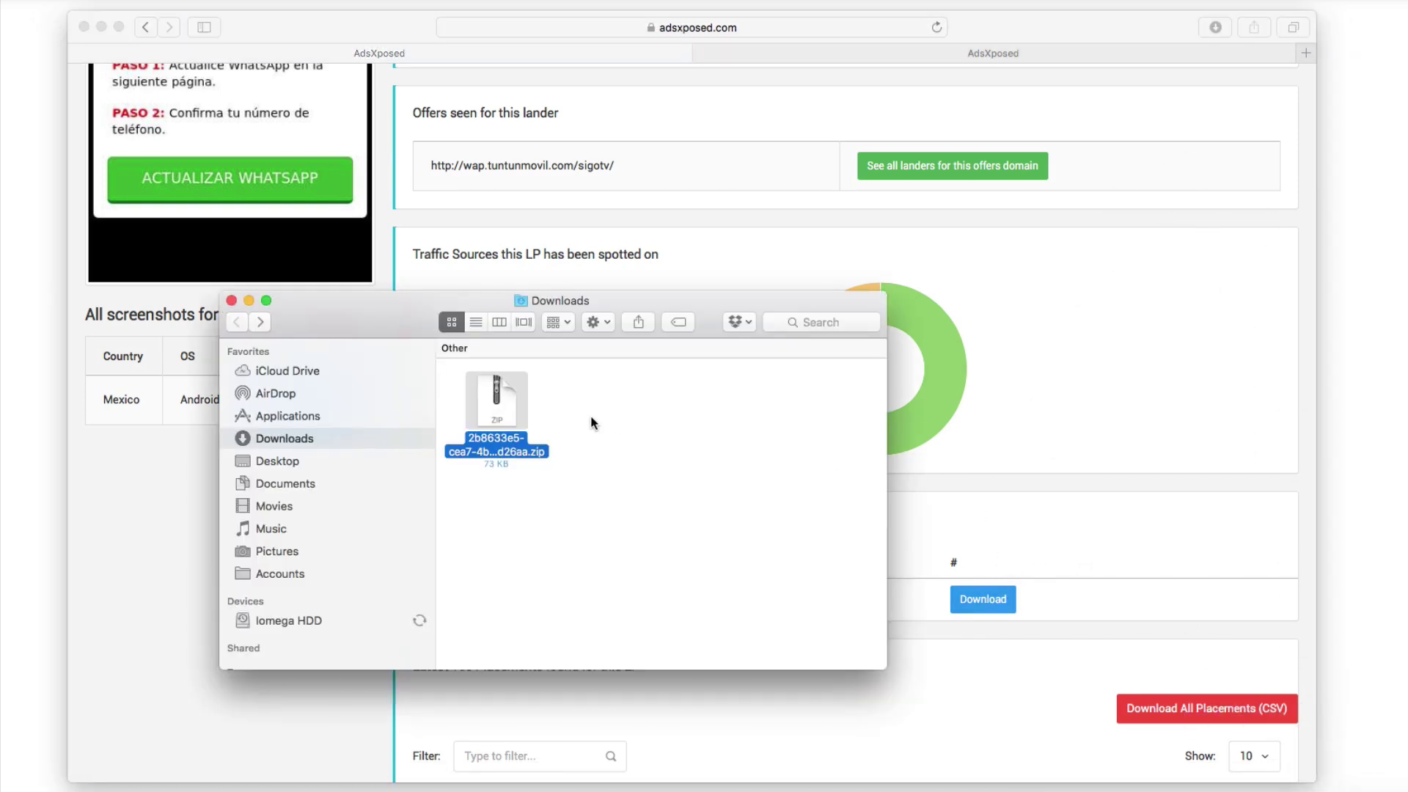
{"action": "key", "text": "super+o"}
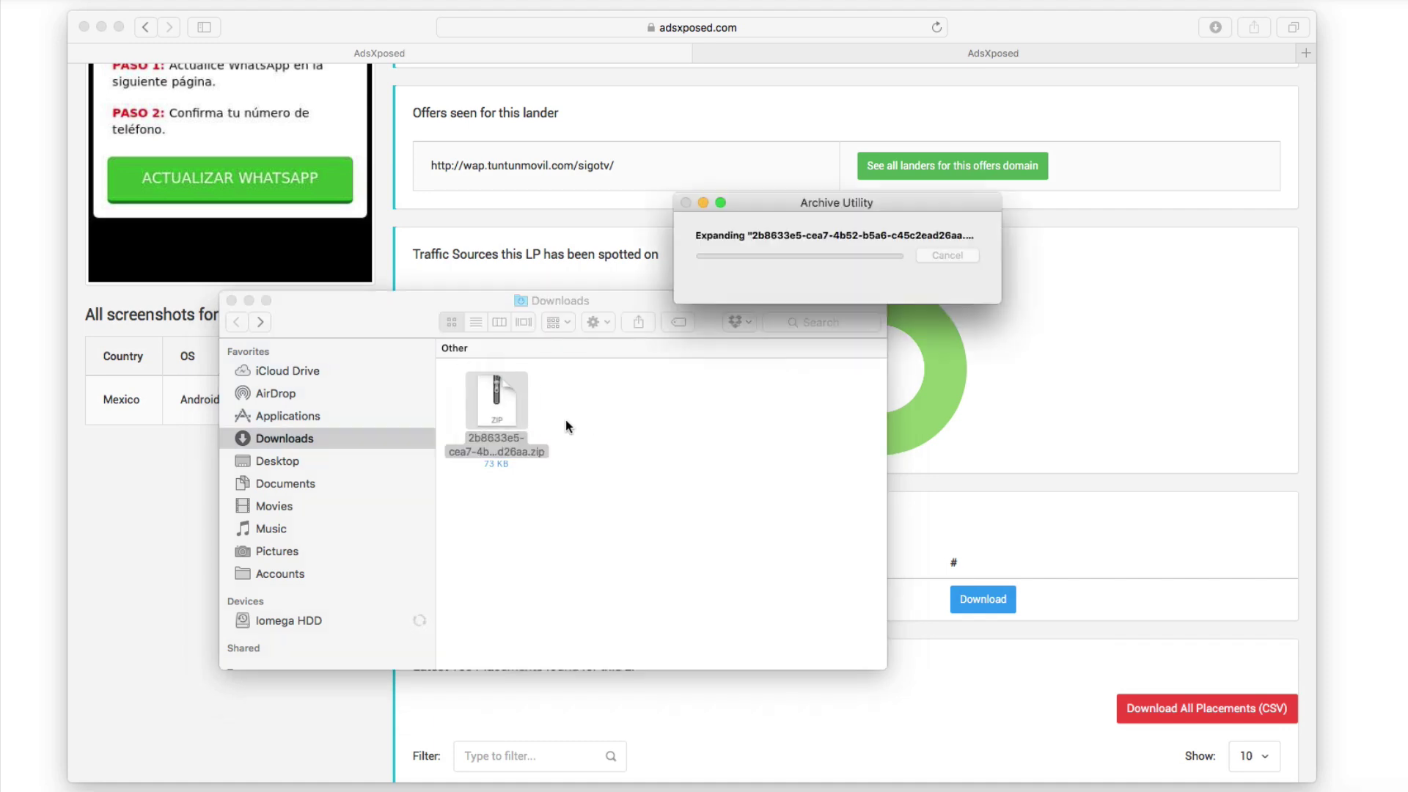
{"action": "double_click", "coordinate": [498, 417]}
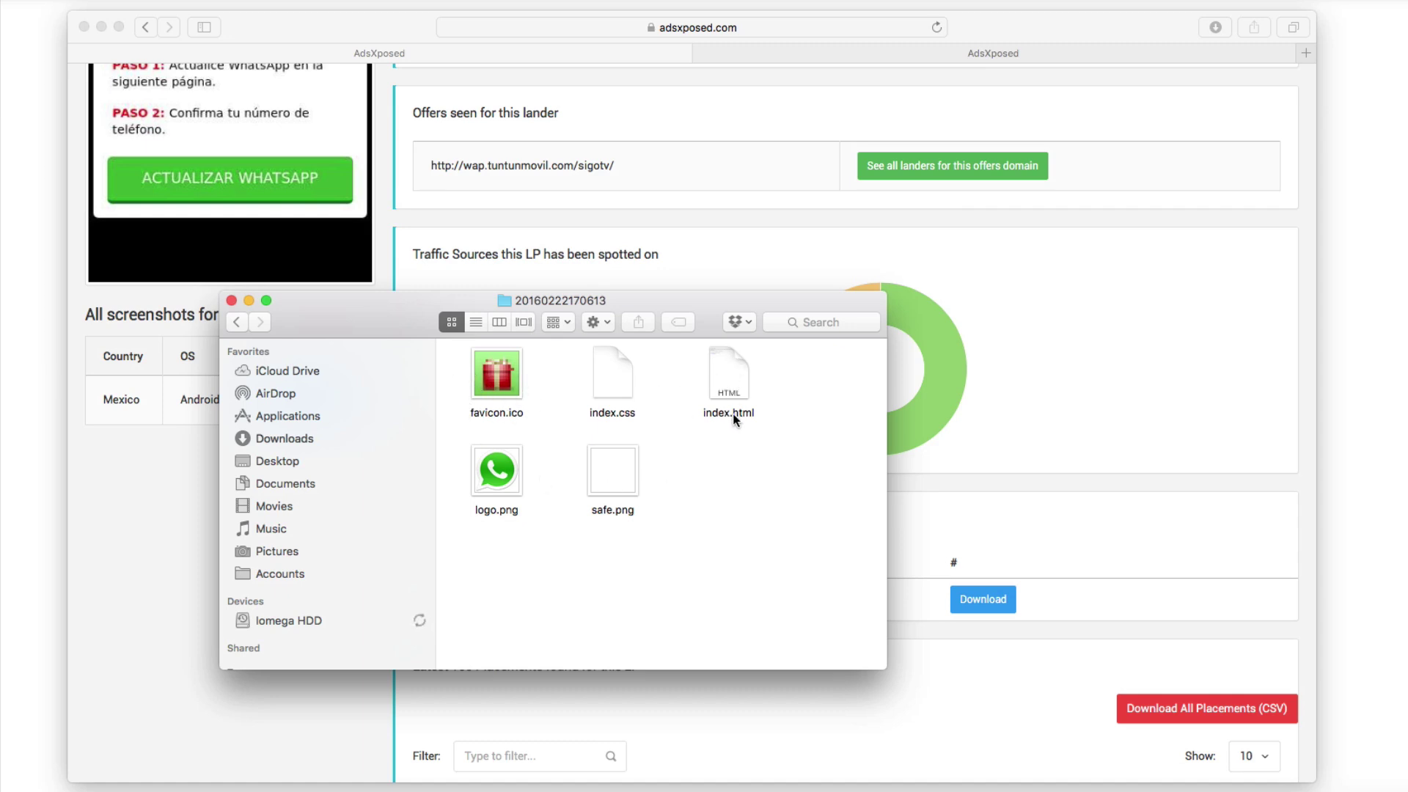
Step: Open the rip's index.html with Komodo Edit 7.0
{"action": "left_click", "coordinate": [734, 382]}
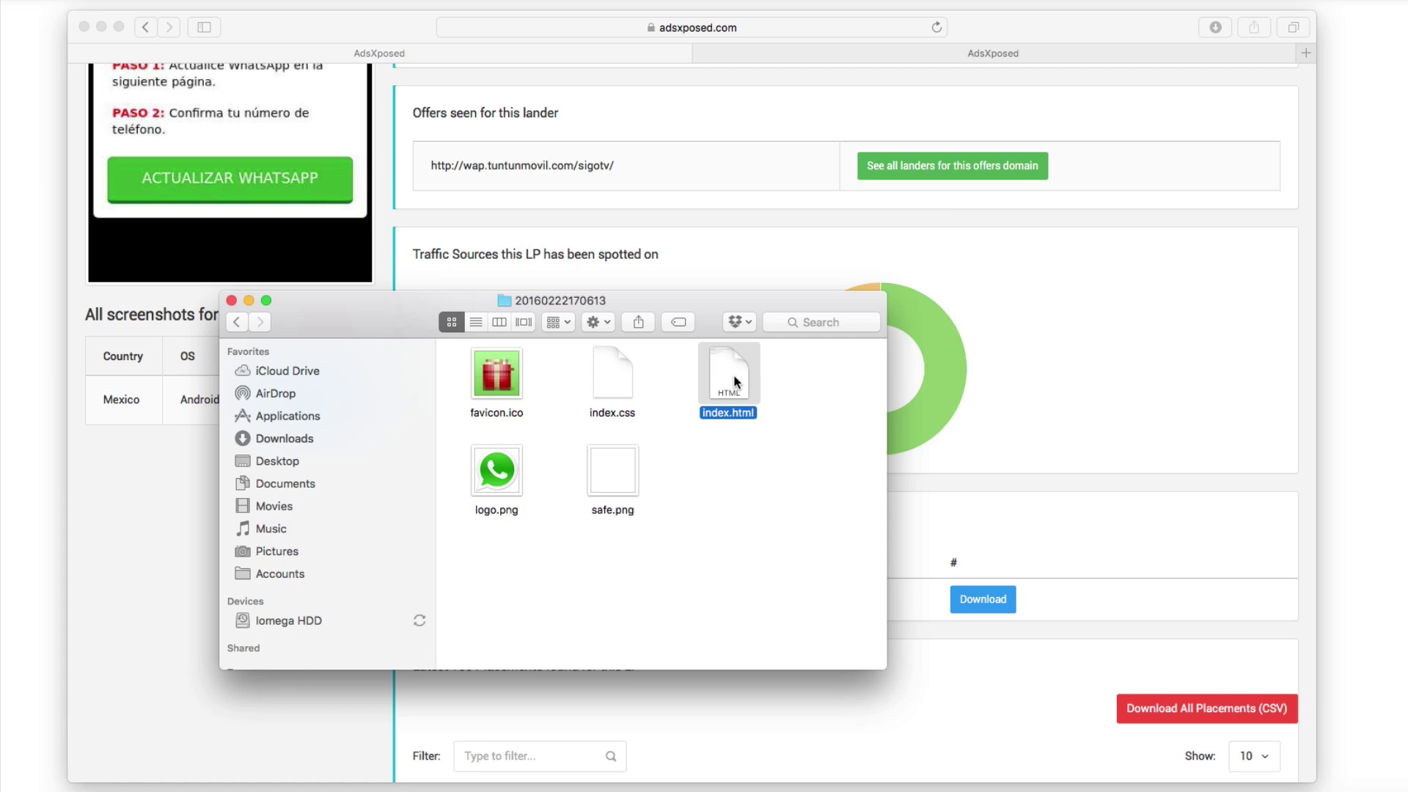
{"action": "right_click", "coordinate": [734, 382]}
{"action": "mouse_move", "coordinate": [783, 400]}
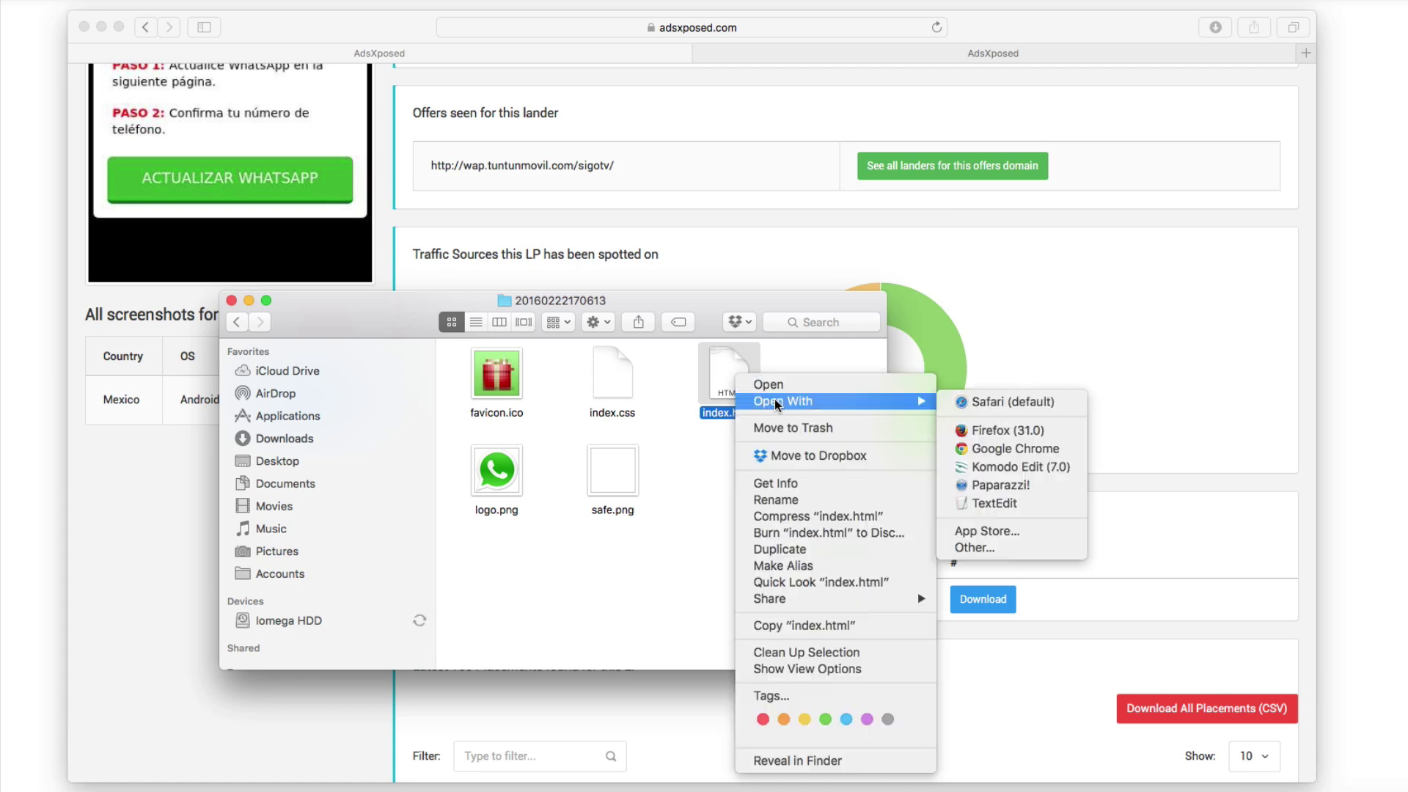
{"action": "left_click", "coordinate": [1046, 461]}
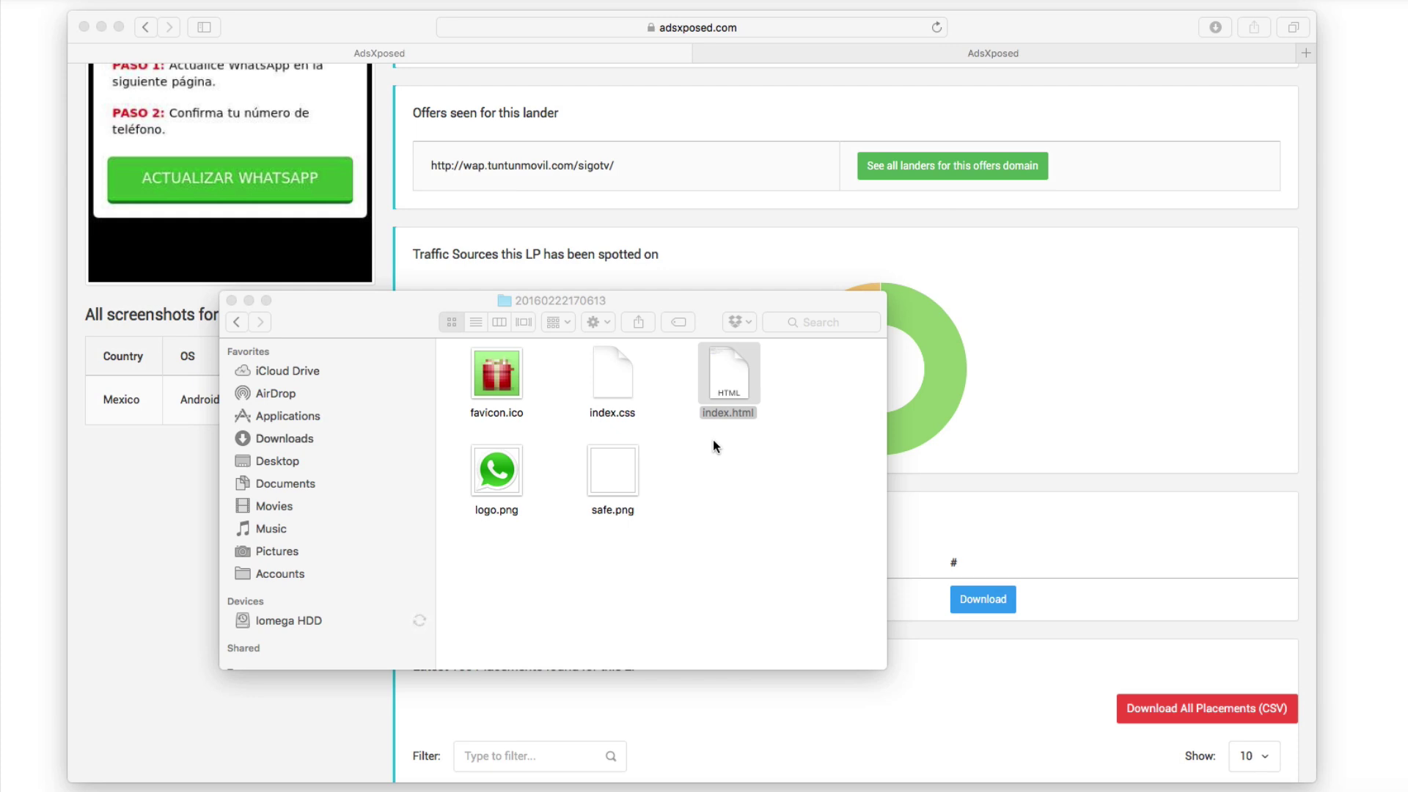
{"action": "scroll", "coordinate": [264, 179], "scroll_direction": "up", "scroll_amount": 1}
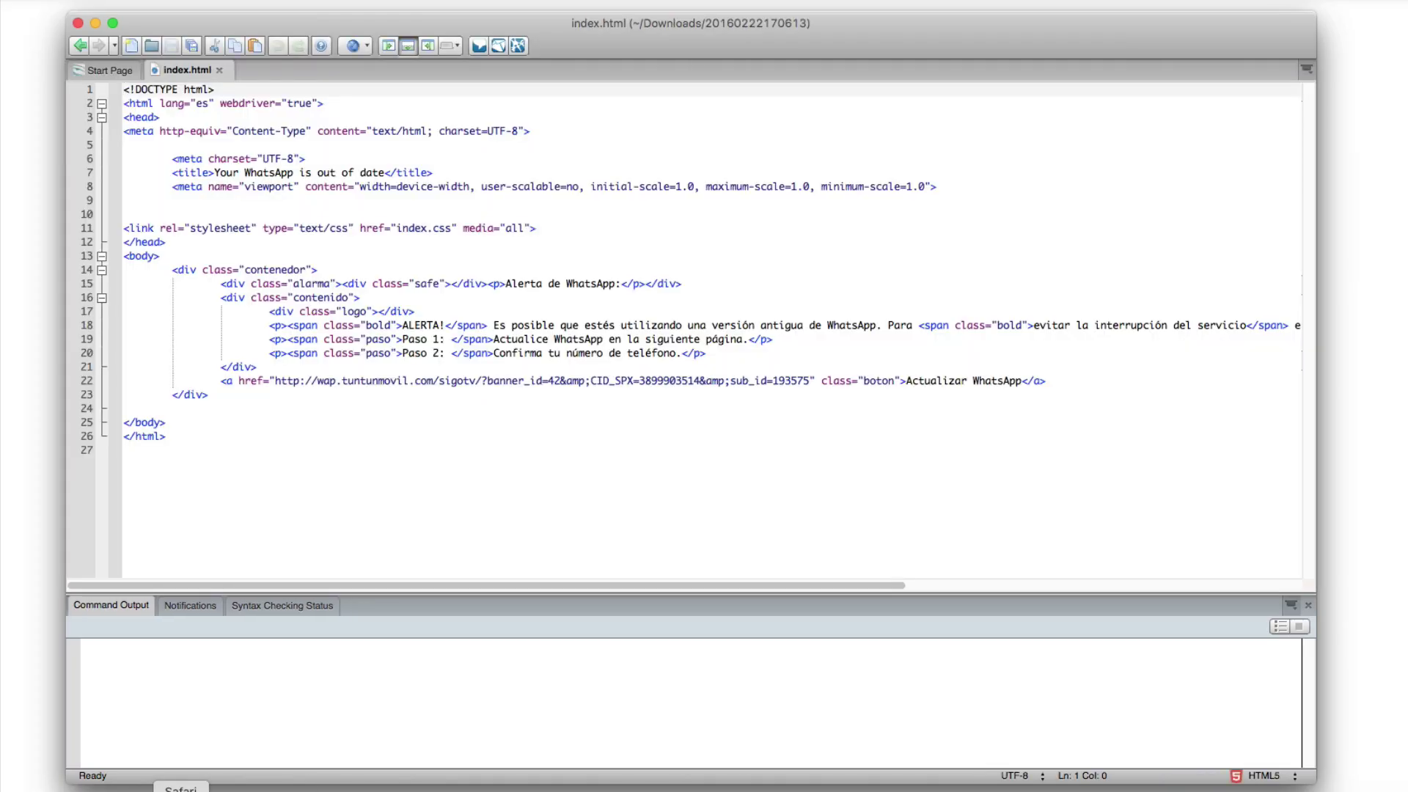
Step: Search index.html for 'whatsapp' and locate the Actualizar WhatsApp link on line 22
{"action": "left_click", "coordinate": [180, 788]}
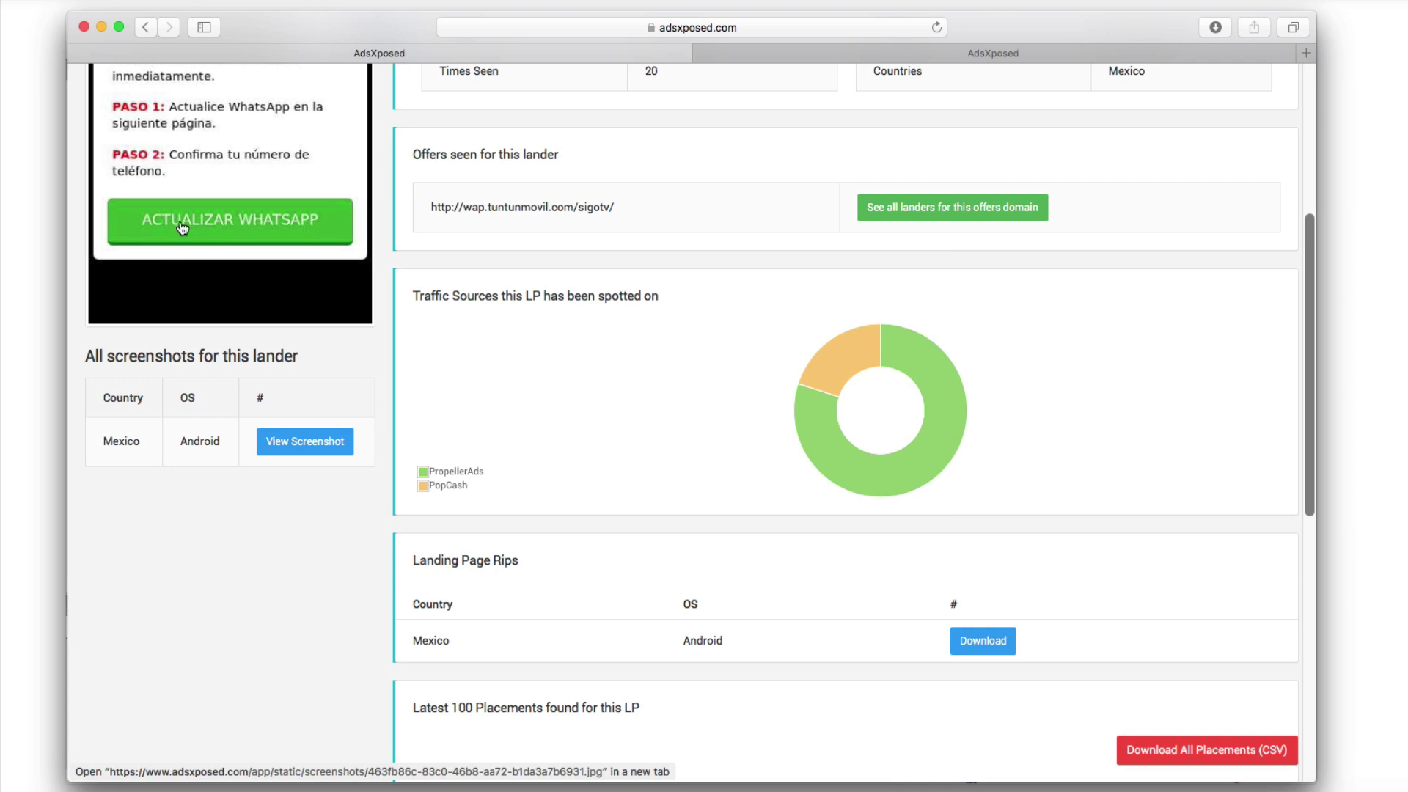
{"action": "scroll", "coordinate": [169, 231], "scroll_direction": "up", "scroll_amount": 1}
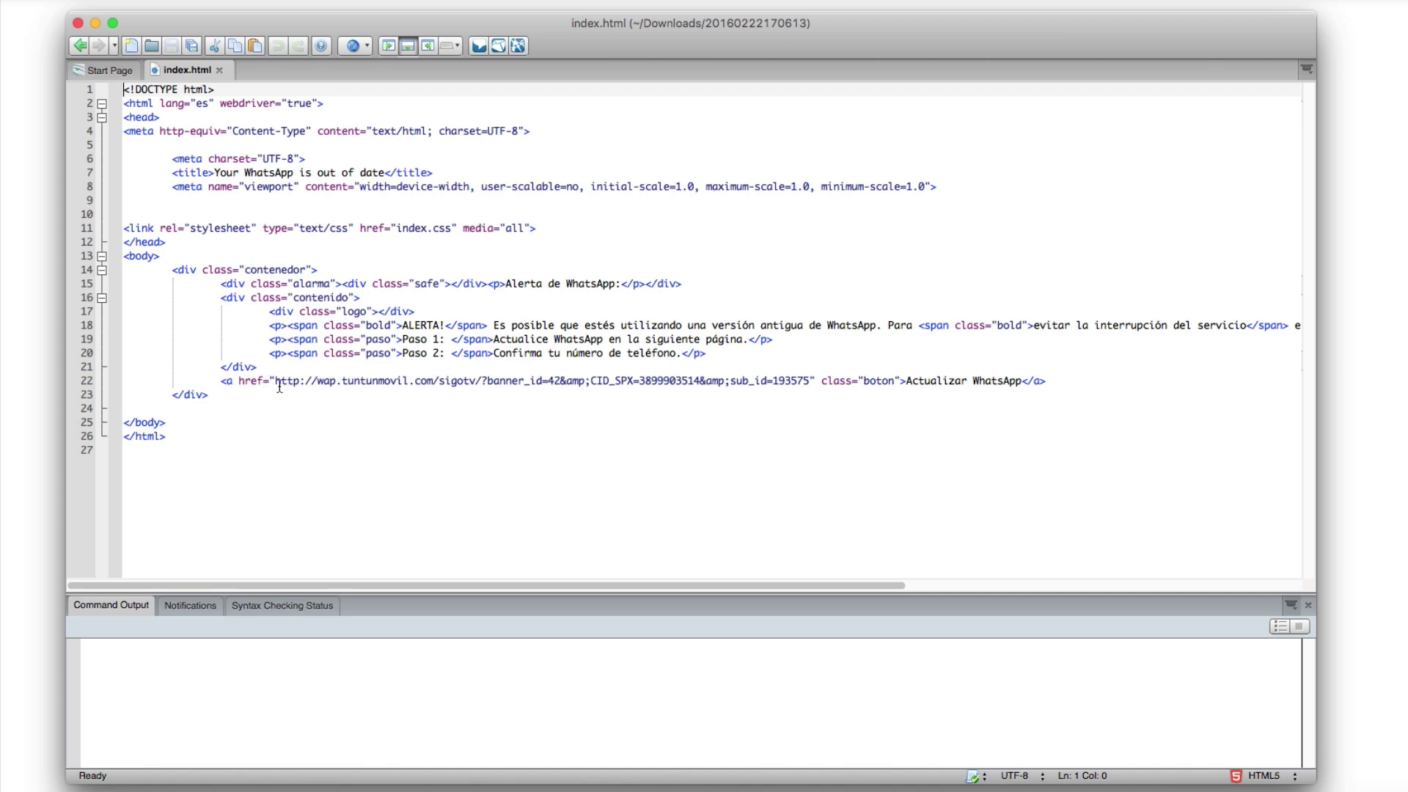
{"action": "left_click", "coordinate": [976, 476]}
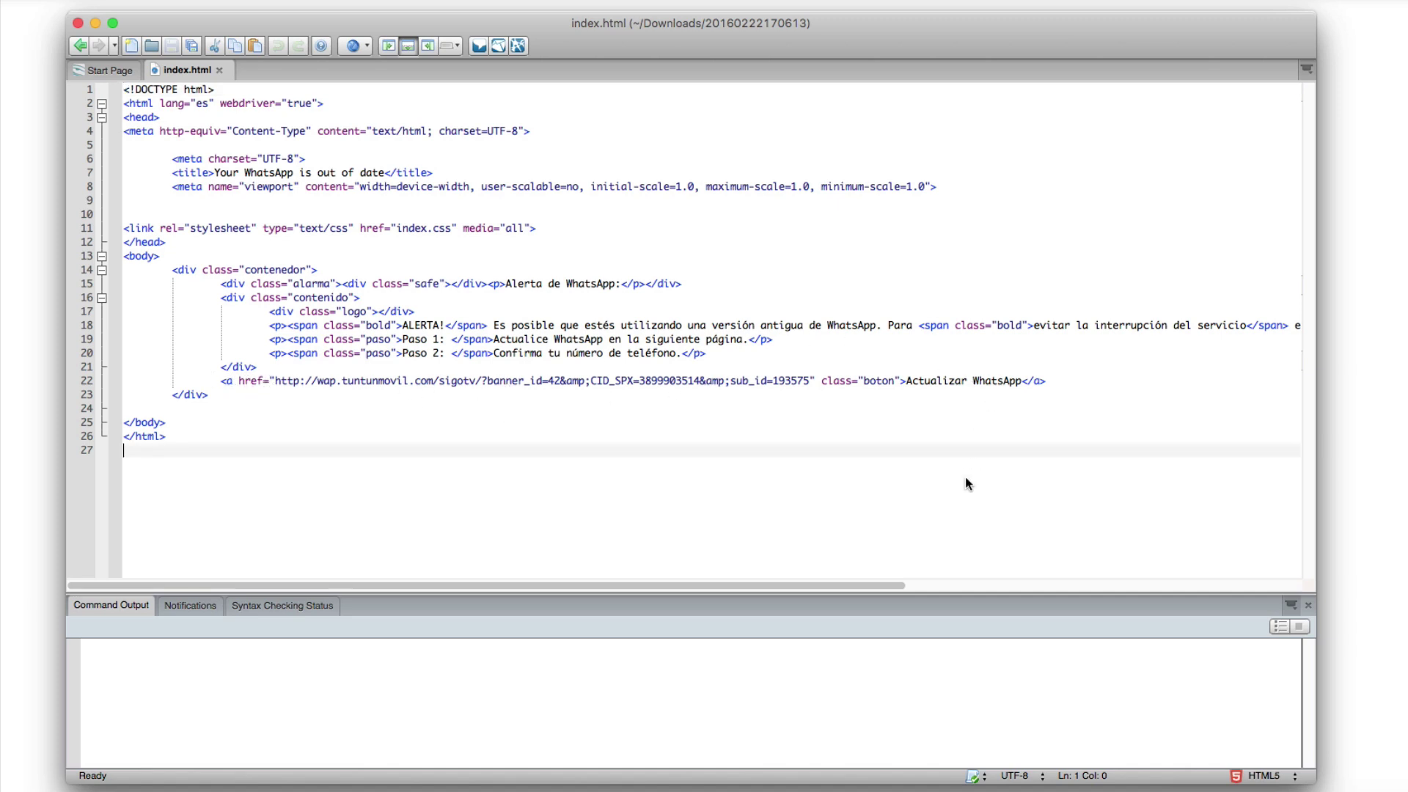
{"action": "key", "text": "super+f"}
{"action": "type", "text": "whatsapp"}
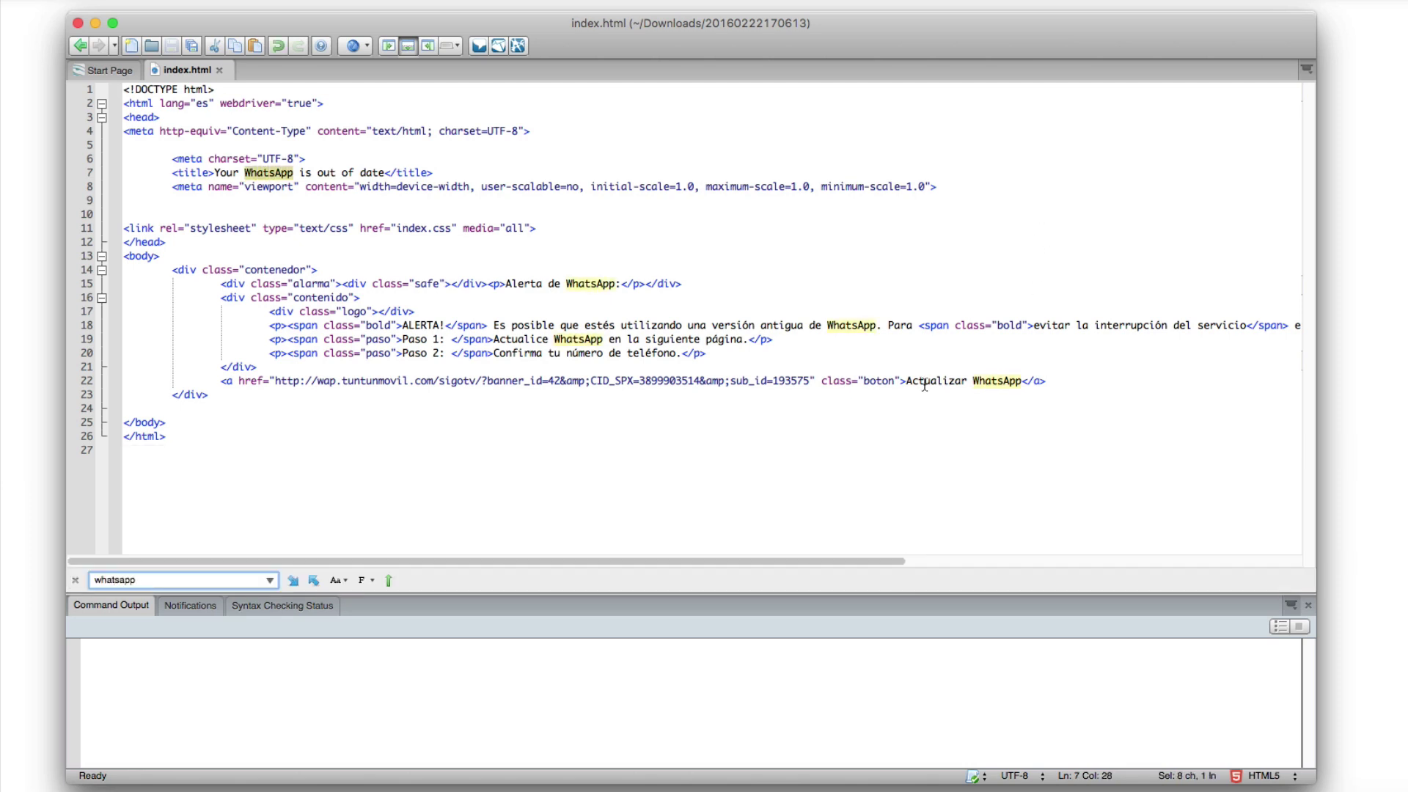
{"action": "left_click", "coordinate": [909, 381]}
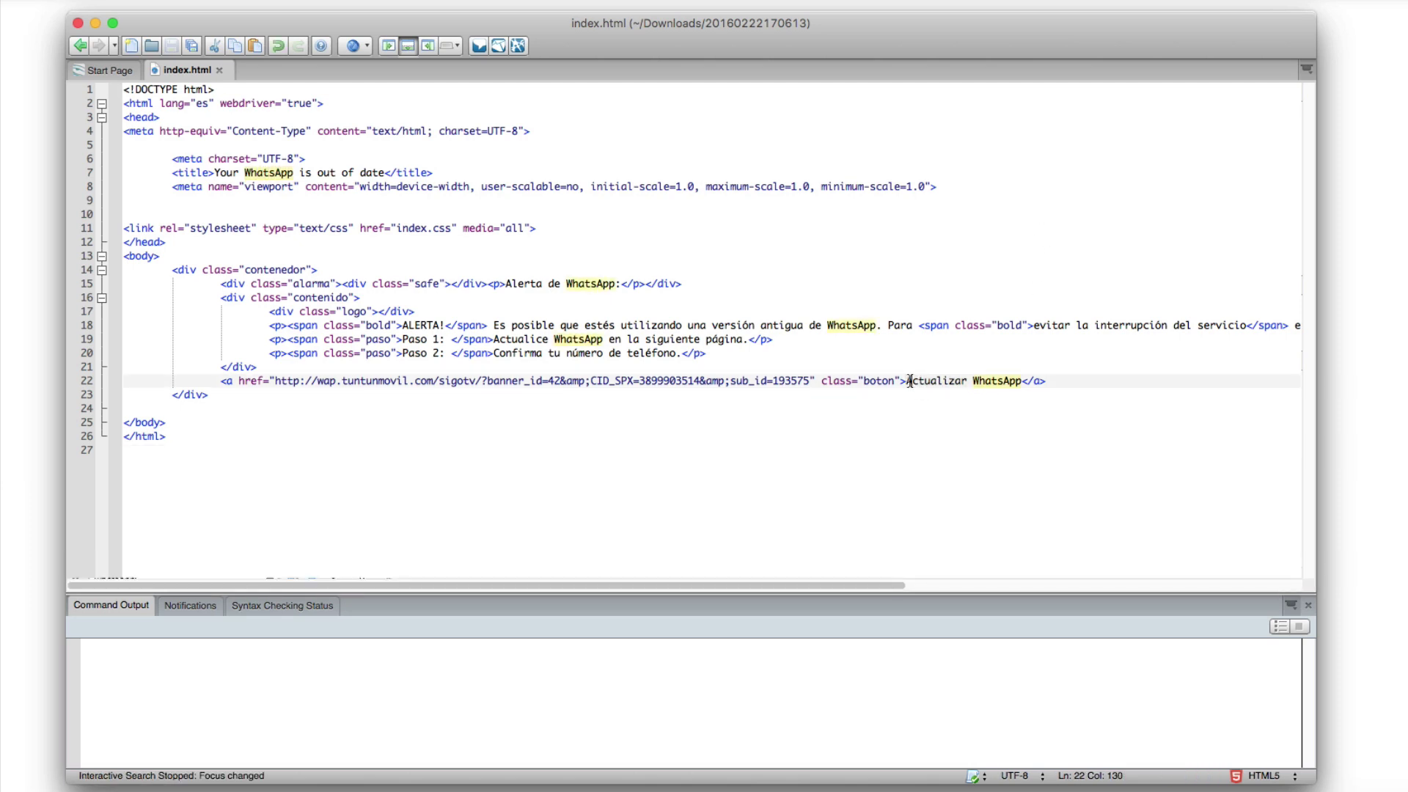
{"action": "left_click_drag", "start_coordinate": [907, 377], "coordinate": [1020, 376]}
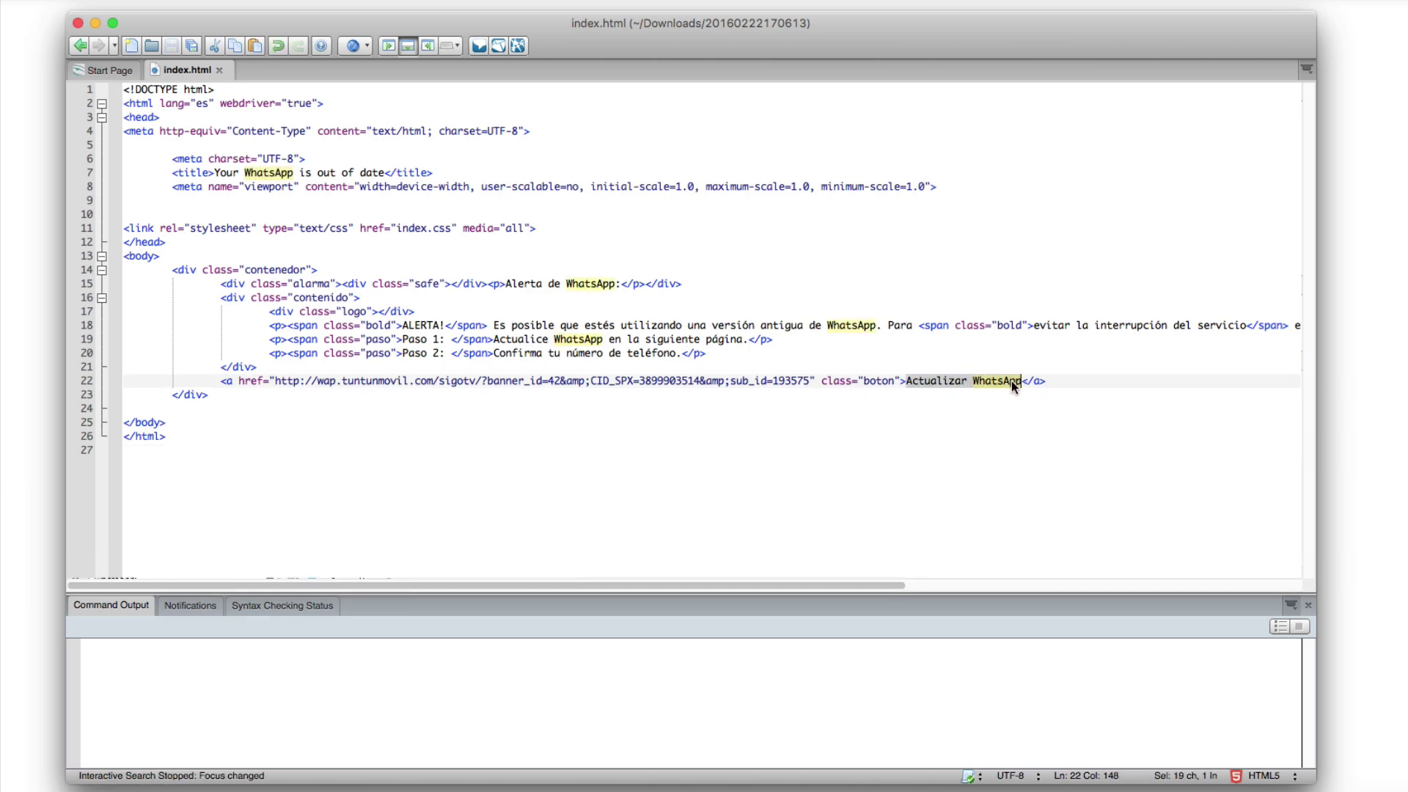
{"action": "left_click", "coordinate": [1011, 381]}
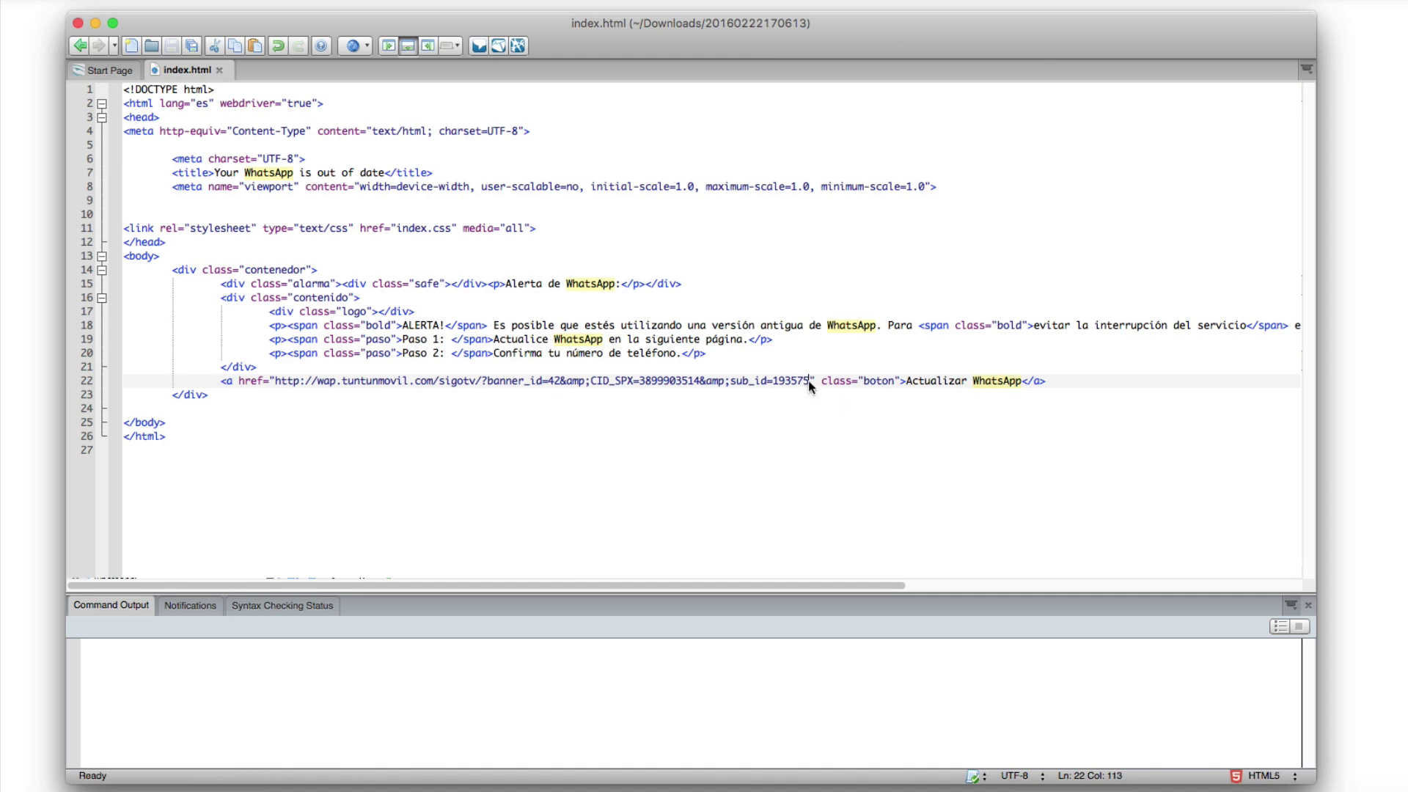
{"action": "left_click_drag", "start_coordinate": [808, 381], "coordinate": [276, 383]}
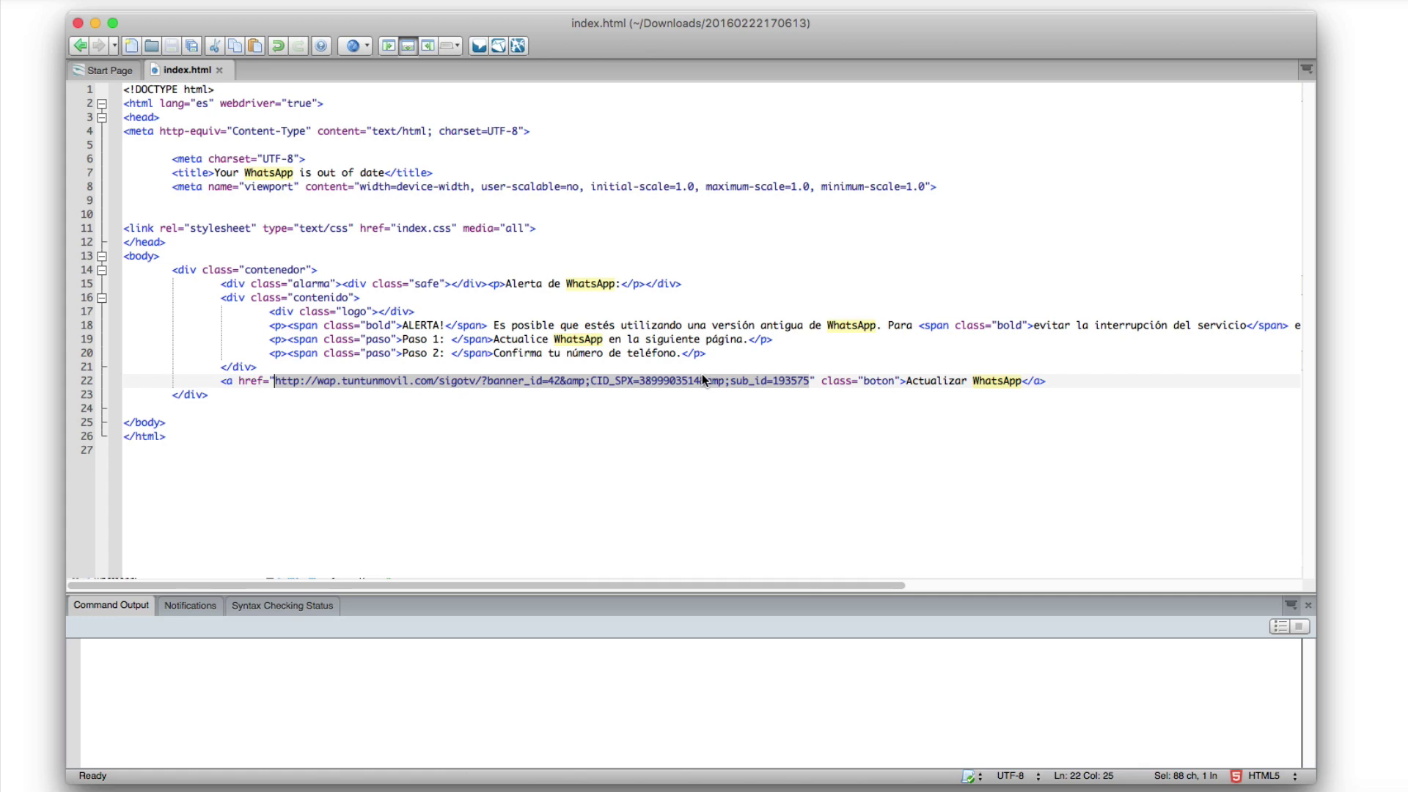
{"action": "key", "text": "BackSpace"}
{"action": "type", "text": "http://"}
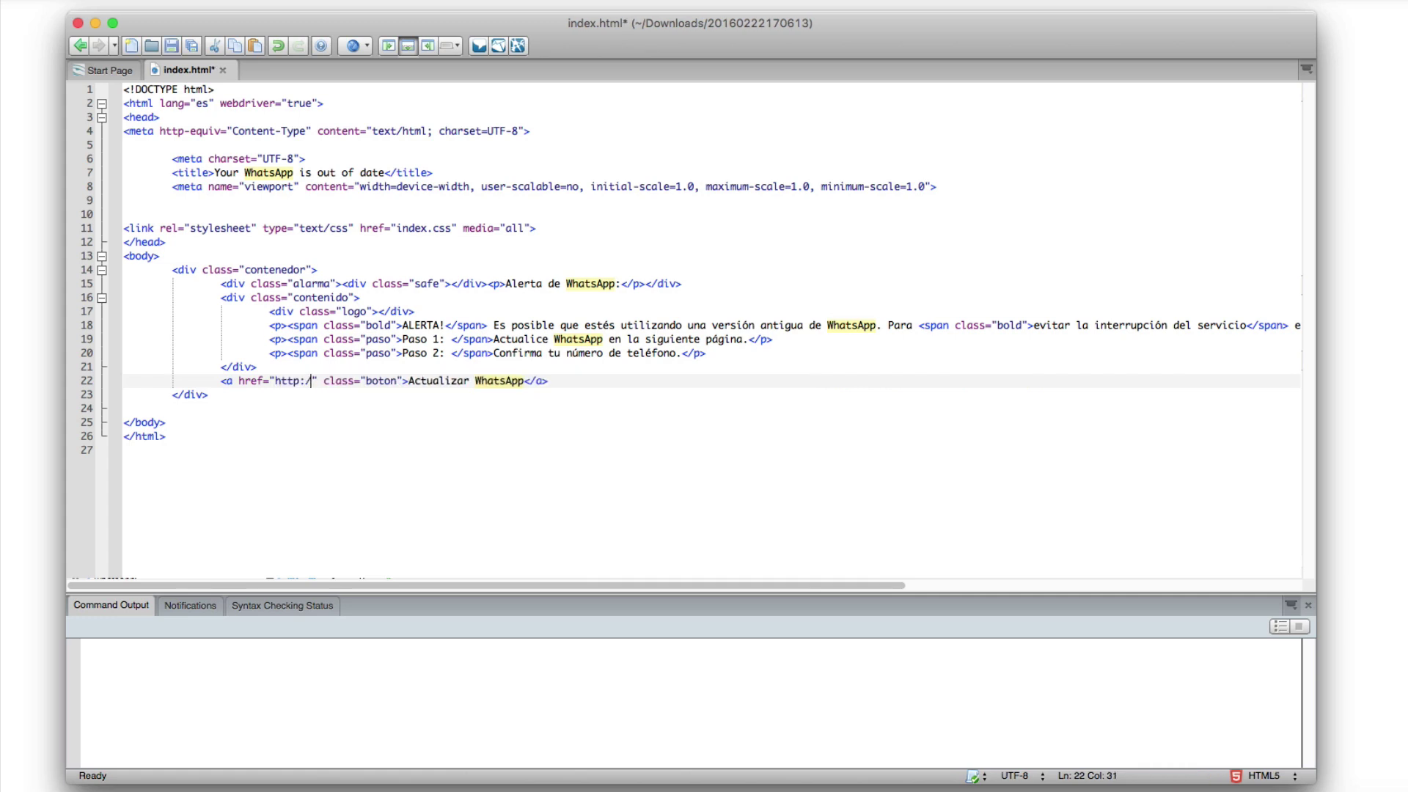
{"action": "type", "text": "www.cffil"}
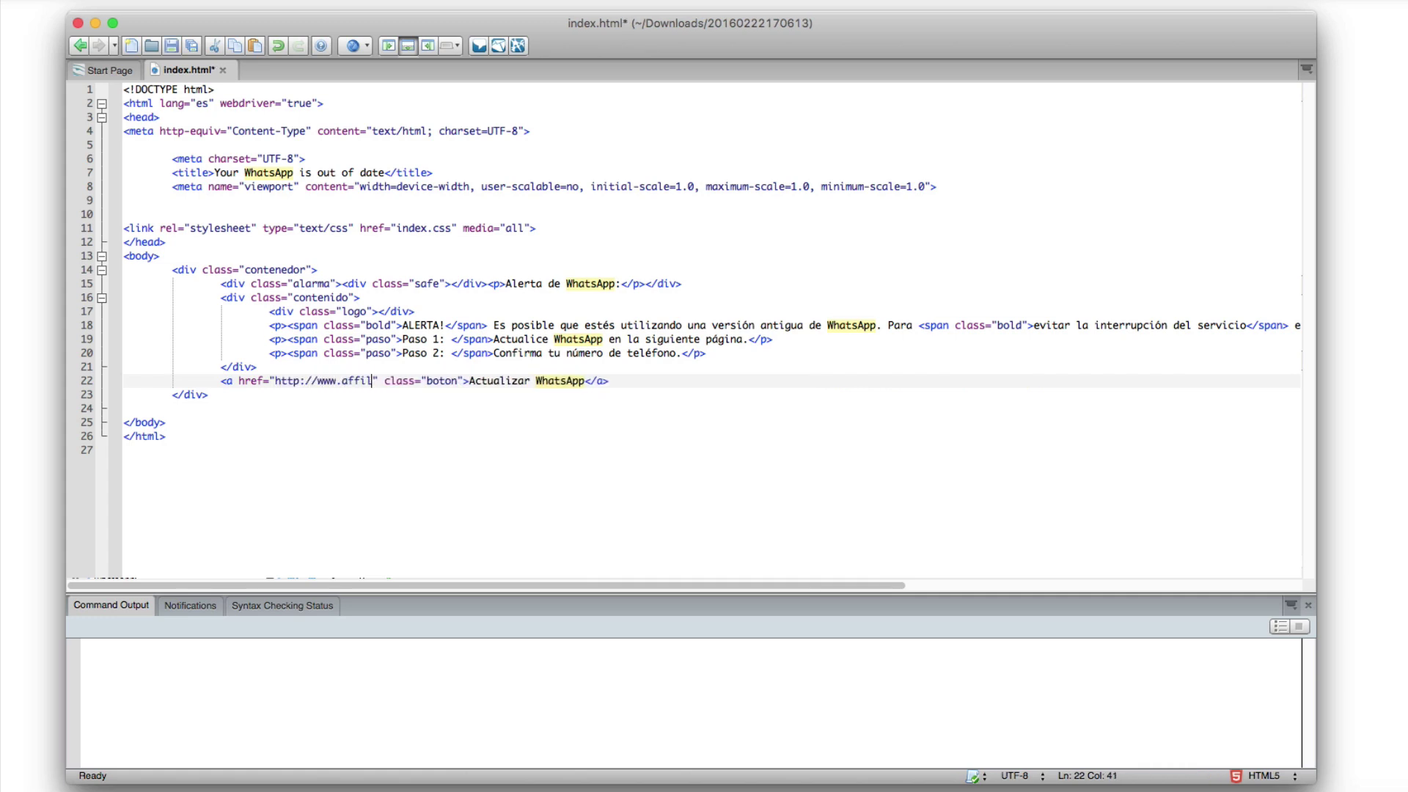
{"action": "type", "text": "iatefix.com/"}
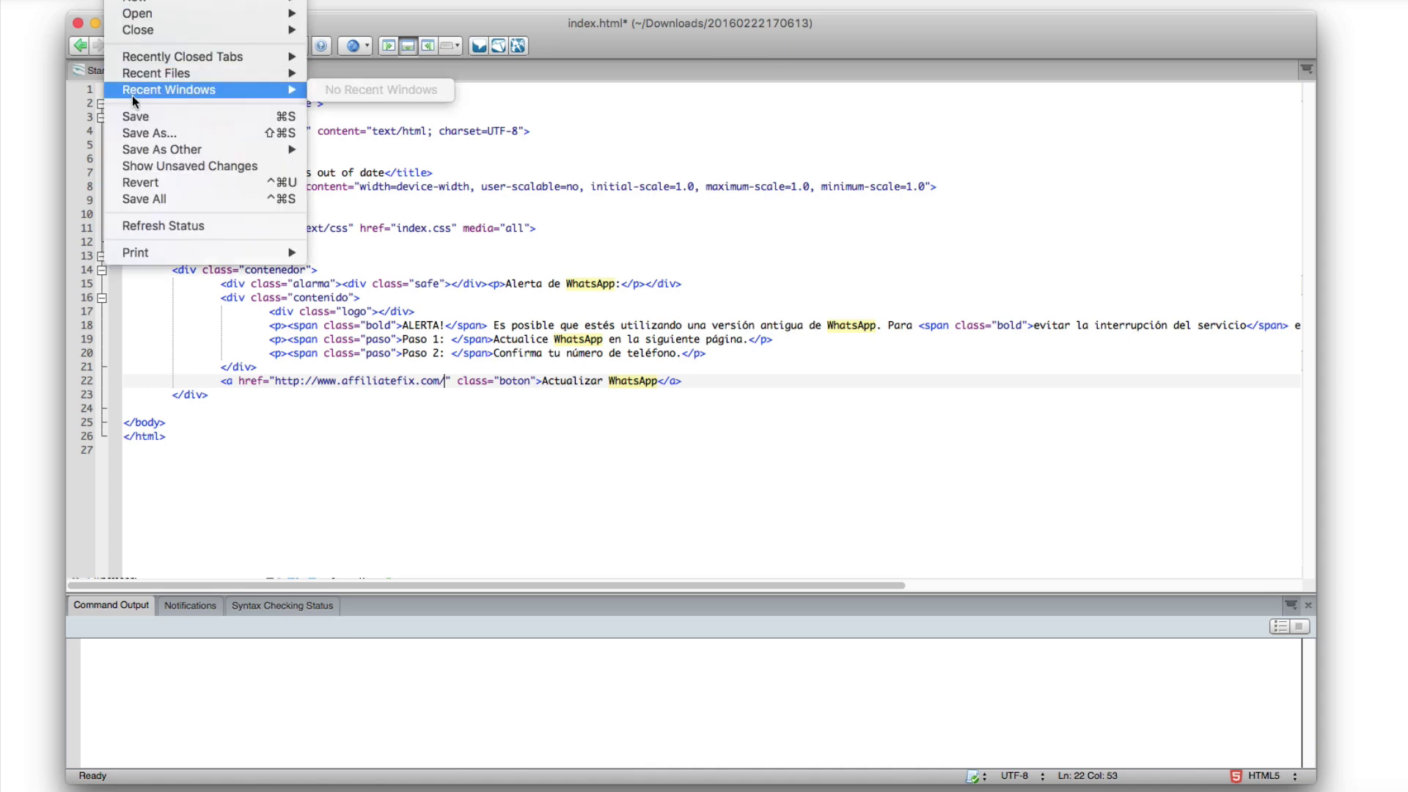
{"action": "left_click", "coordinate": [135, 116]}
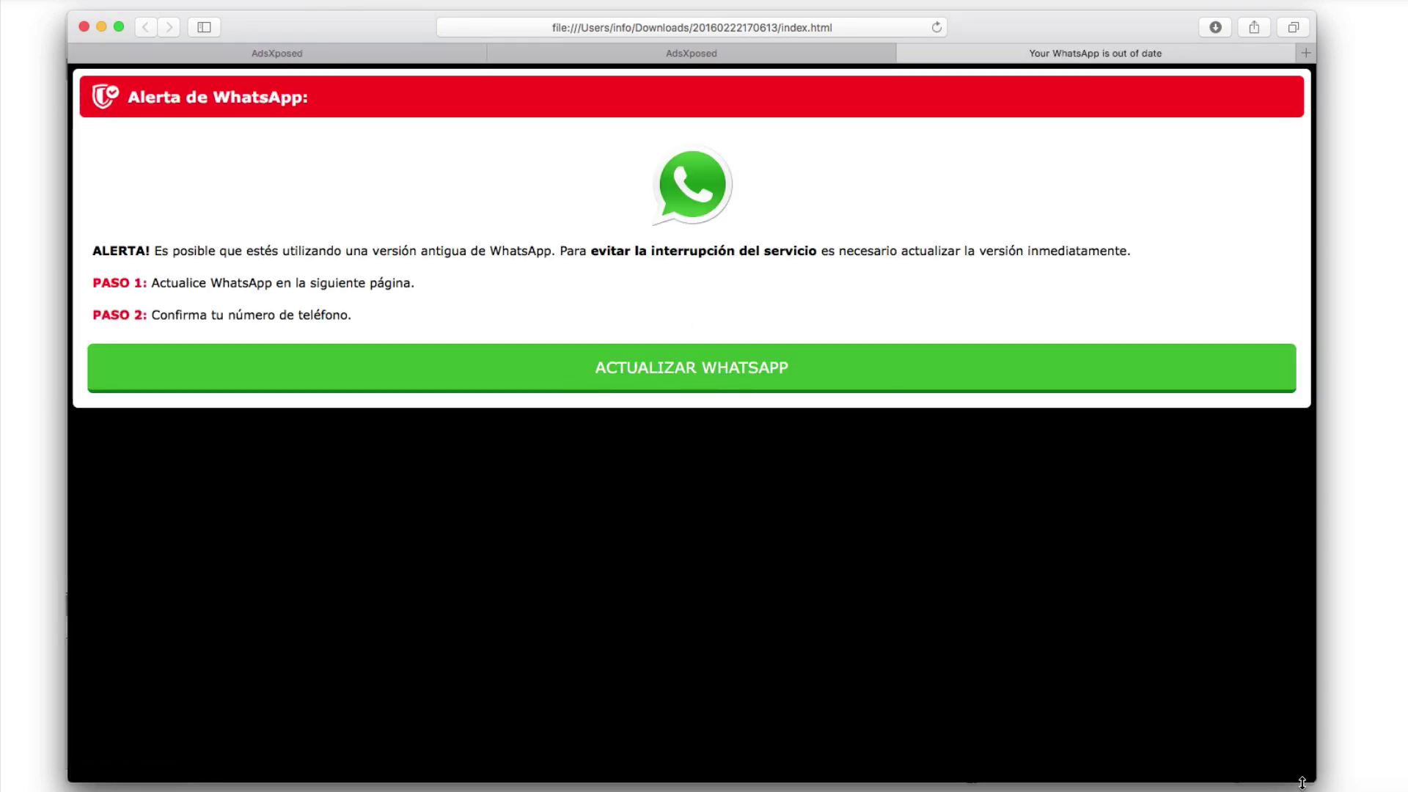
Step: Check that ACTUALIZAR WHATSAPP opens AffiliateFix in Safari, then go back to the lander
{"action": "mouse_move", "coordinate": [1309, 783]}
{"action": "left_mouse_down"}
{"action": "mouse_move", "coordinate": [1260, 726]}
{"action": "mouse_move", "coordinate": [1311, 782]}
{"action": "left_mouse_up"}
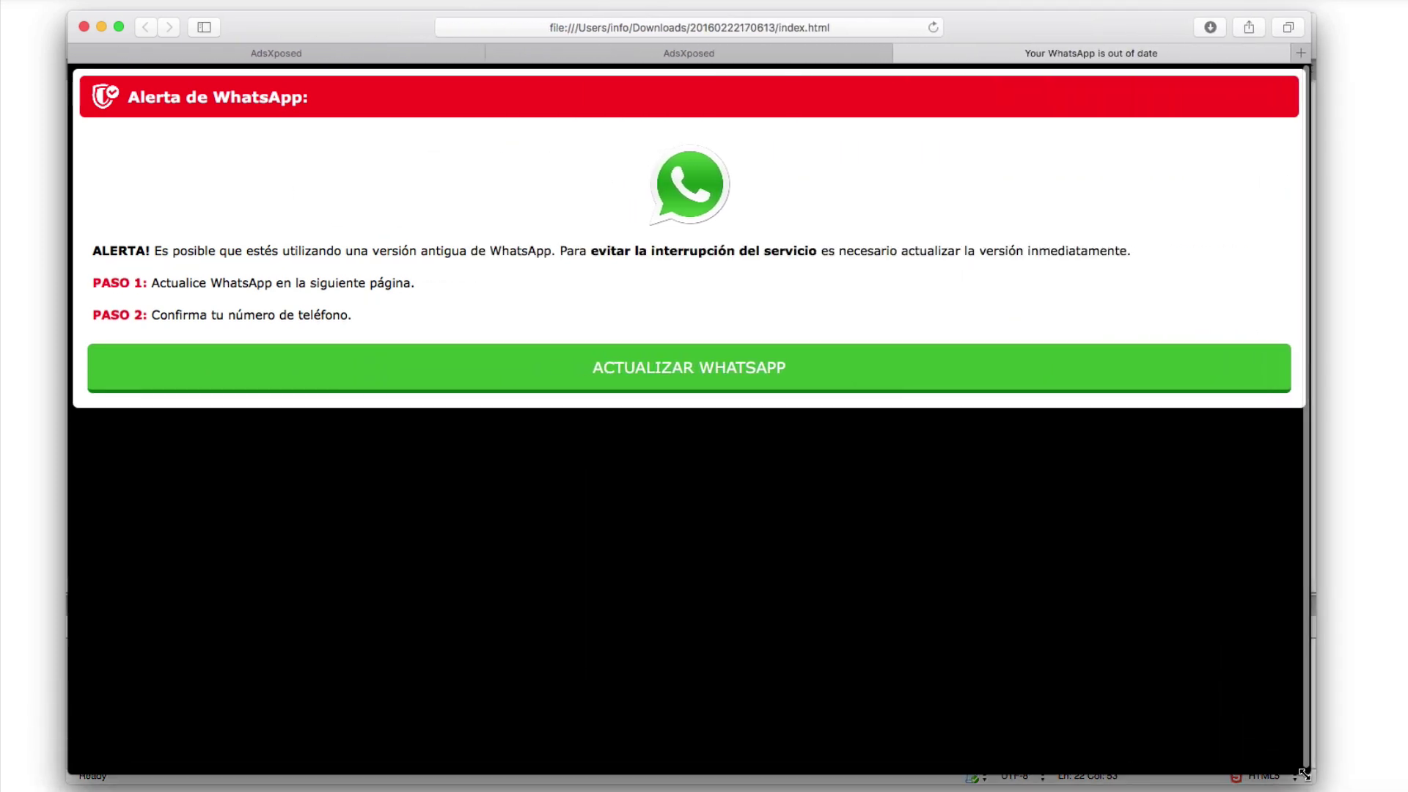
{"action": "left_click", "coordinate": [668, 361]}
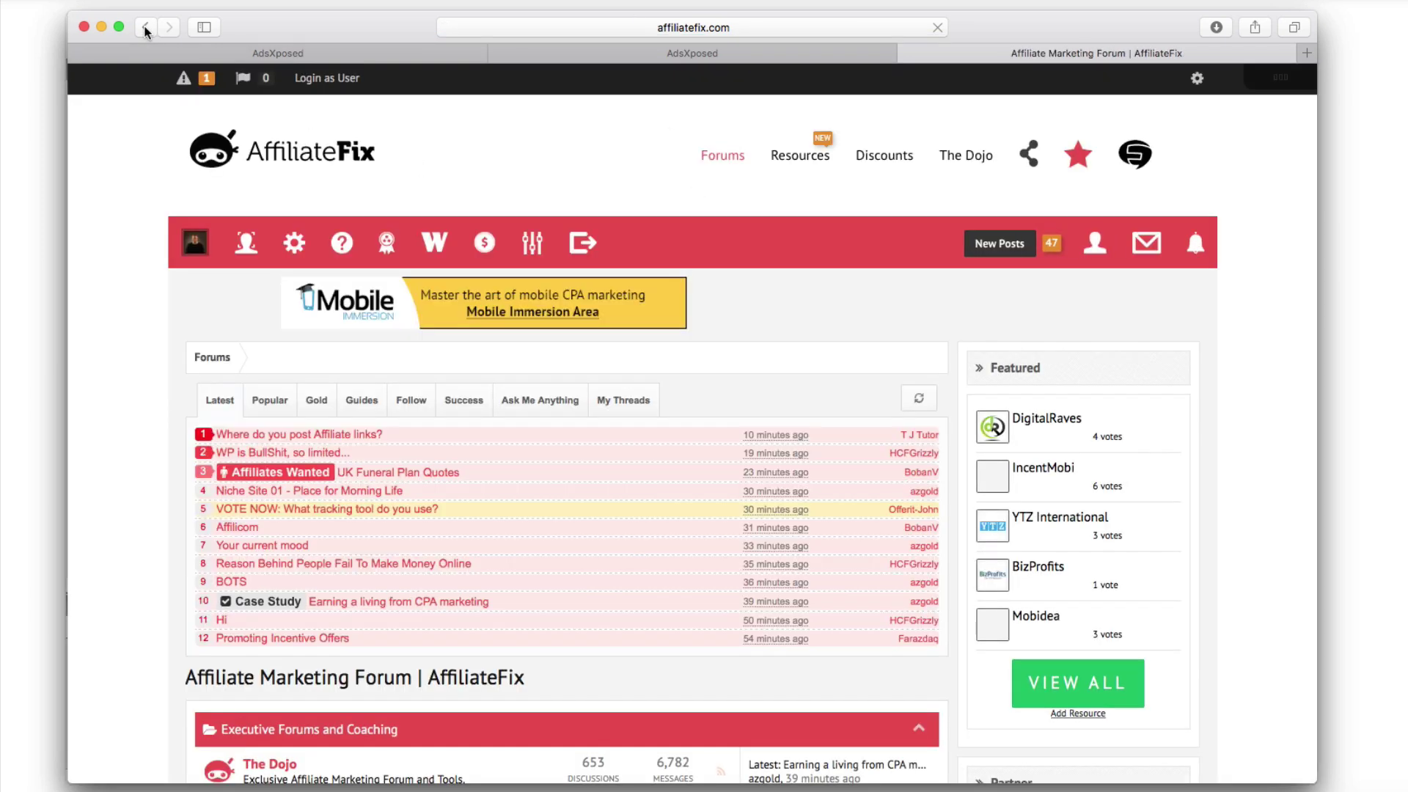
{"action": "left_click", "coordinate": [146, 28]}
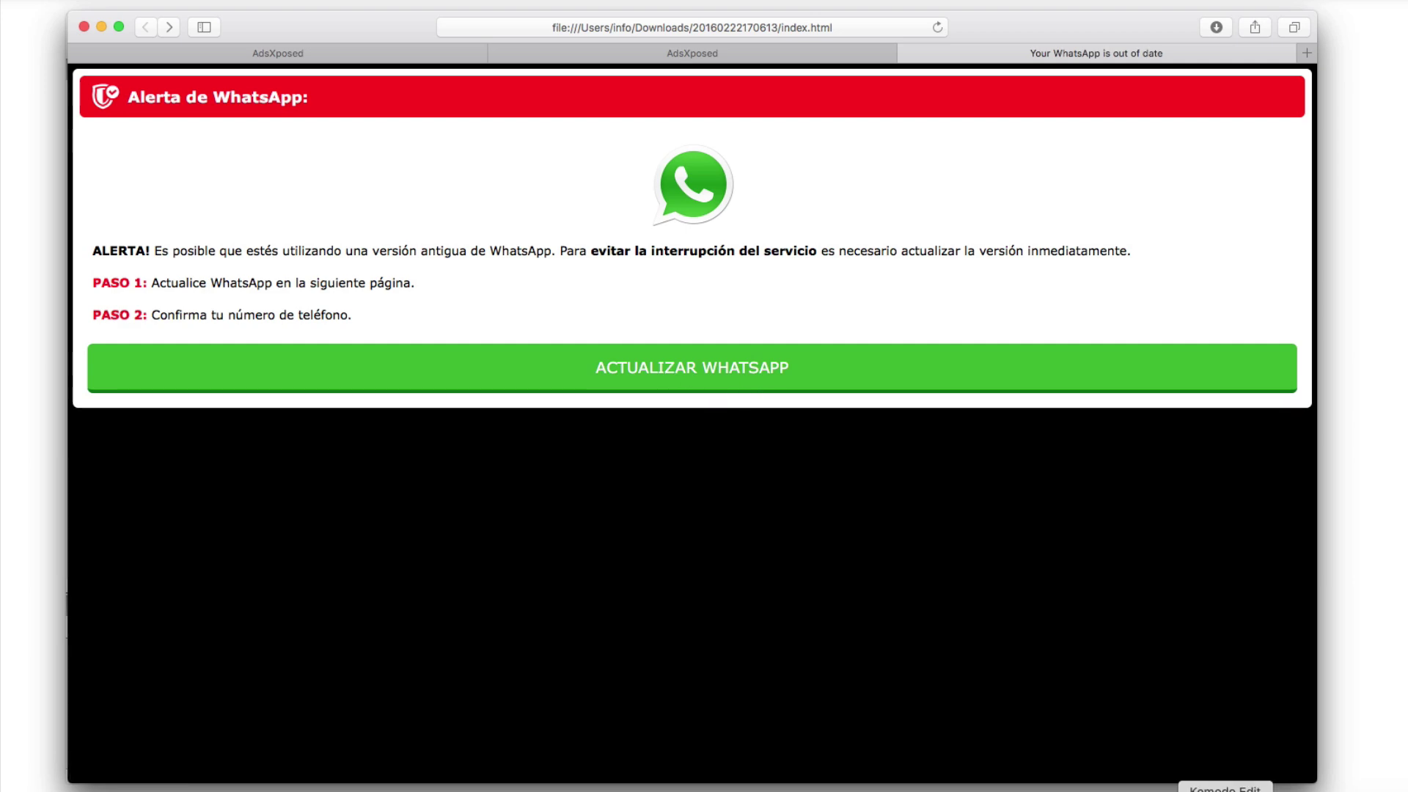
Step: Delete the stray space after affiliatefix.com/ on line 22, then return to Safari
{"action": "left_click", "coordinate": [1224, 791]}
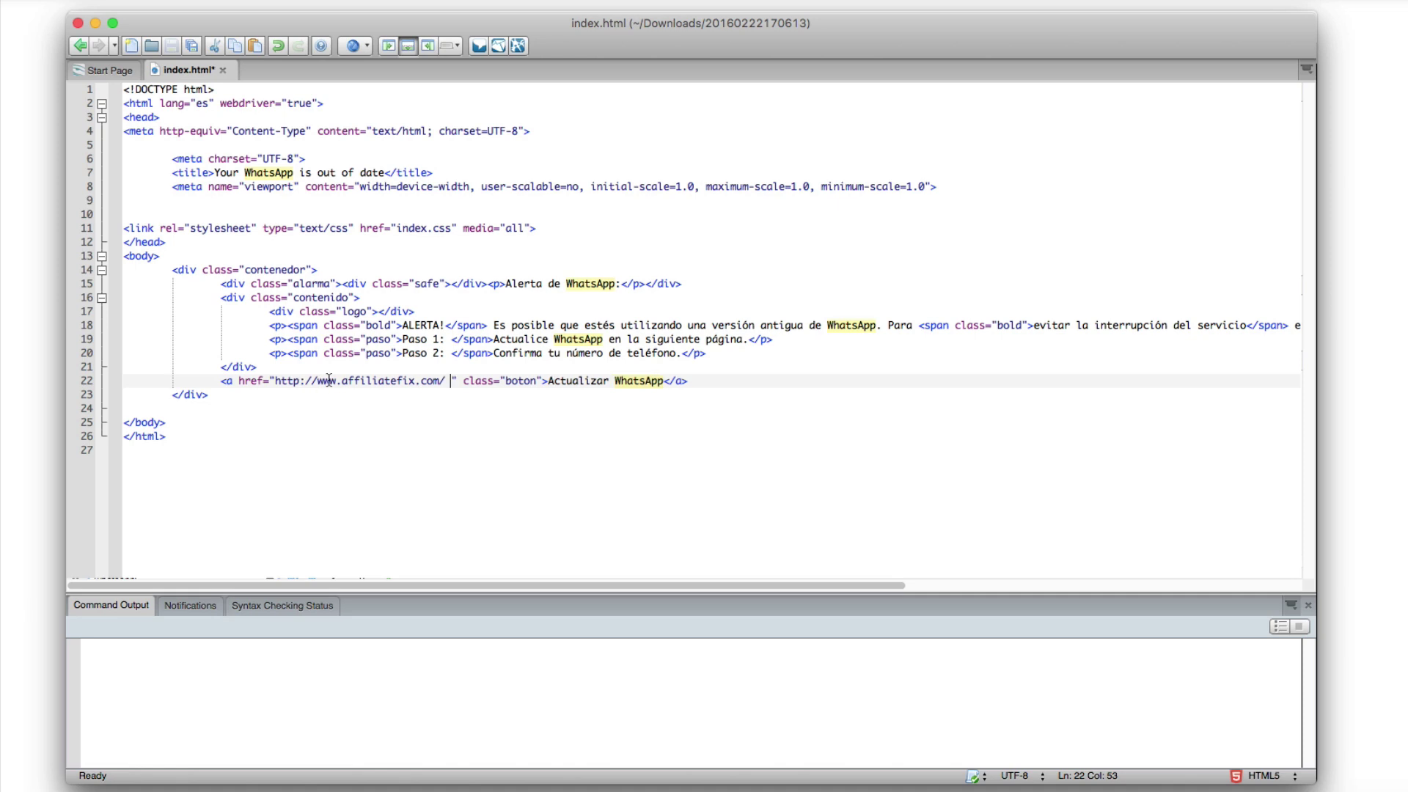
{"action": "key", "text": "BackSpace"}
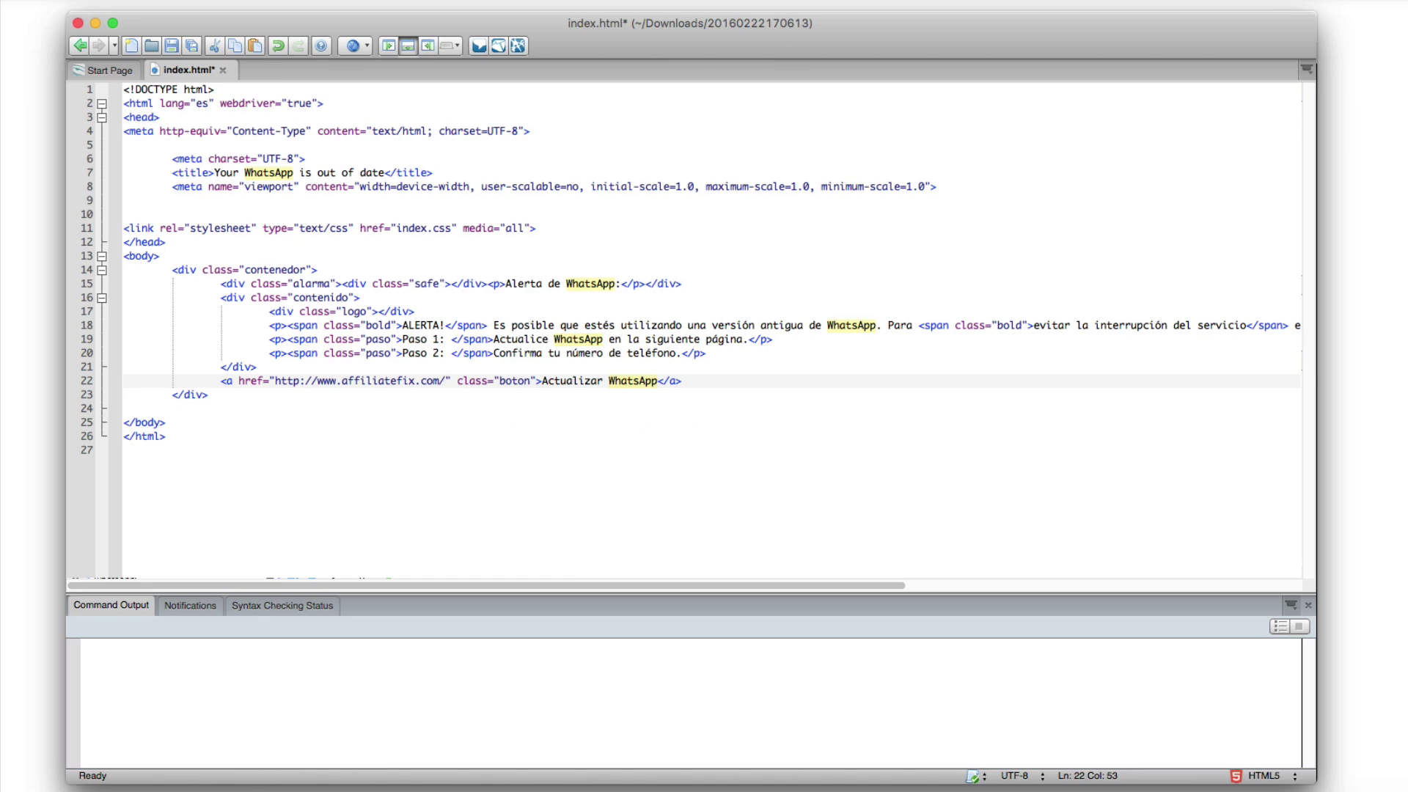
{"action": "key", "text": "super+Tab"}
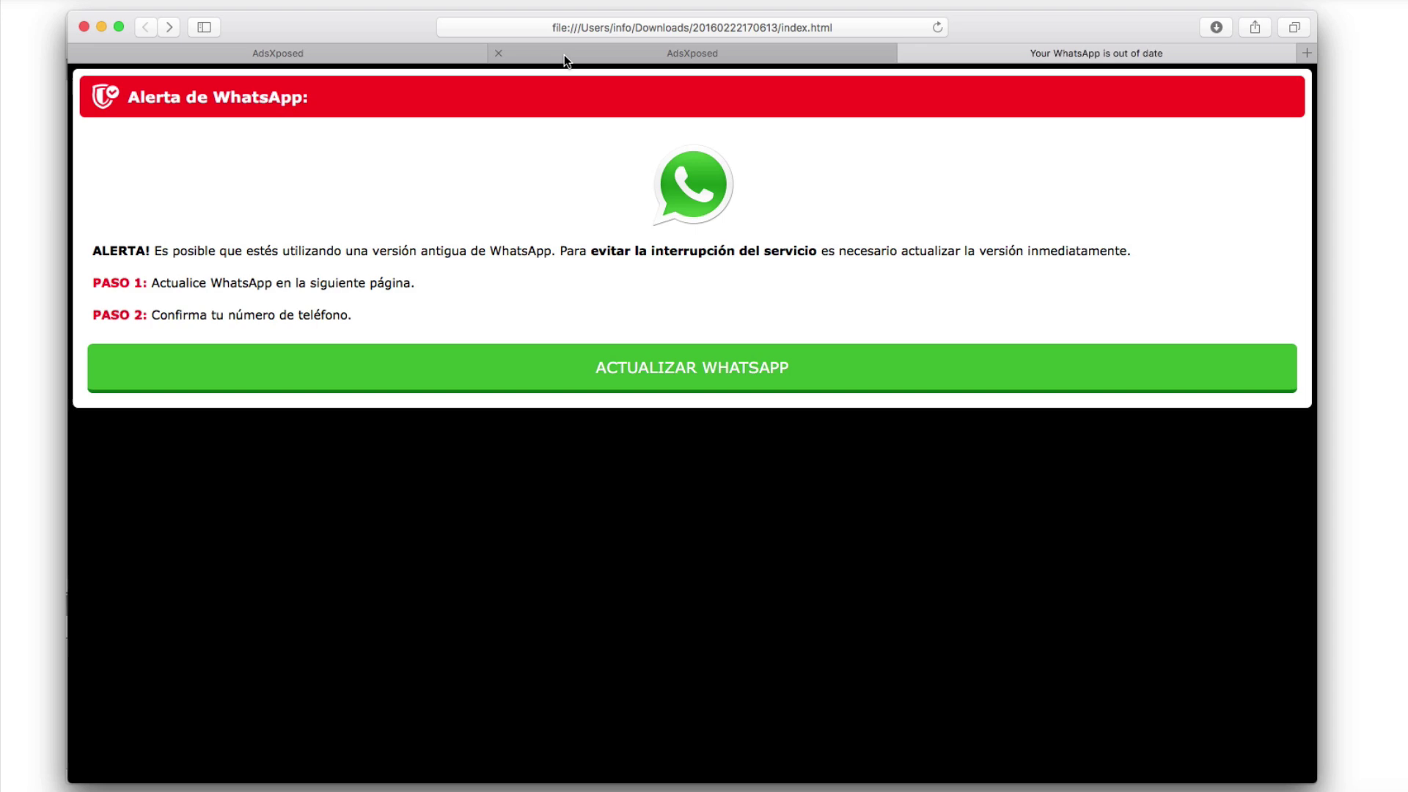
Step: Review the WhatsApp lander's AdsXposed details, including its 19 PropellerAds placements in Mexico
{"action": "left_click", "coordinate": [565, 54]}
{"action": "left_click", "coordinate": [454, 55]}
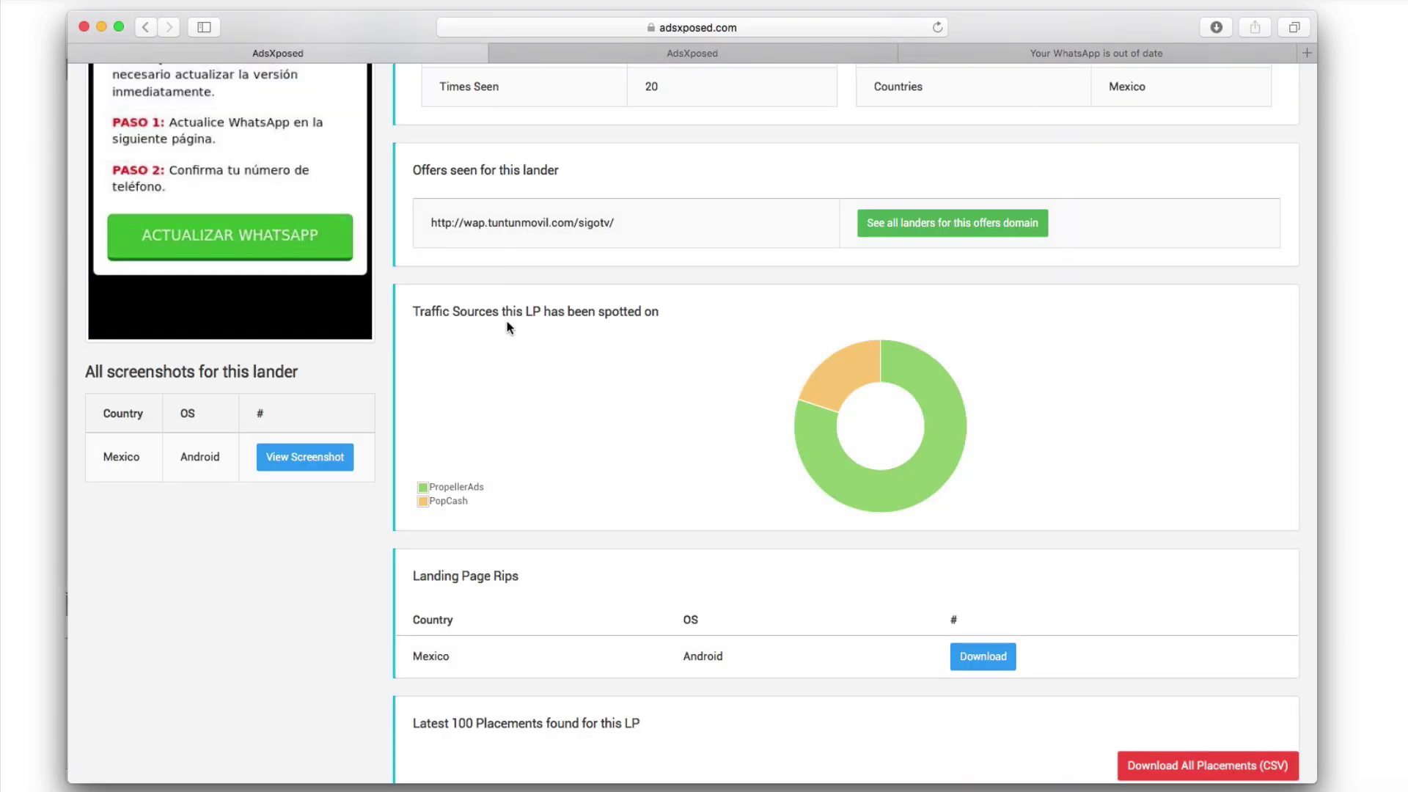
{"action": "scroll", "coordinate": [508, 319], "scroll_direction": "up", "scroll_amount": 1}
{"action": "scroll", "coordinate": [517, 334], "scroll_direction": "up", "scroll_amount": 3}
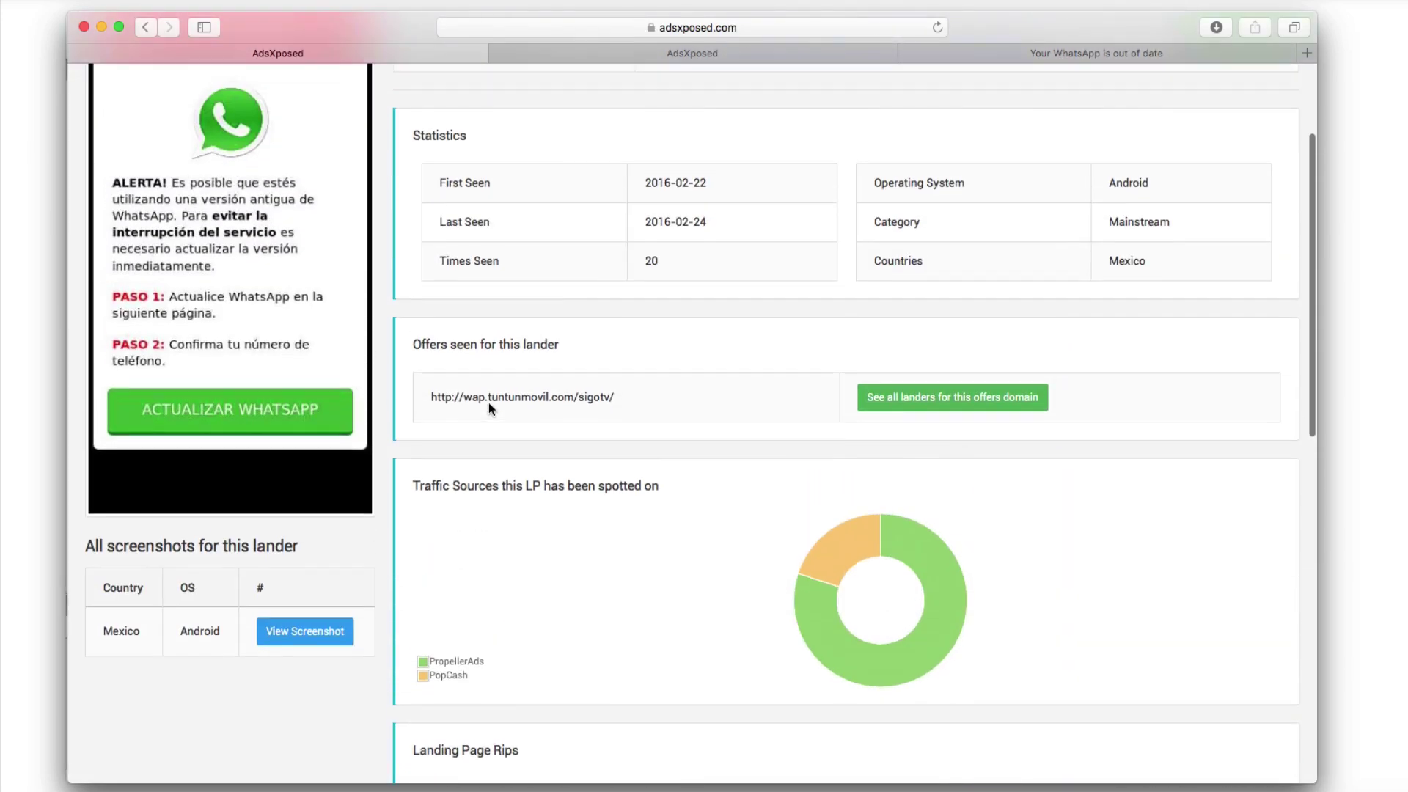
{"action": "scroll", "coordinate": [488, 401], "scroll_direction": "up", "scroll_amount": 3}
{"action": "scroll", "coordinate": [579, 359], "scroll_direction": "down", "scroll_amount": 2}
{"action": "scroll", "coordinate": [579, 425], "scroll_direction": "down", "scroll_amount": 5}
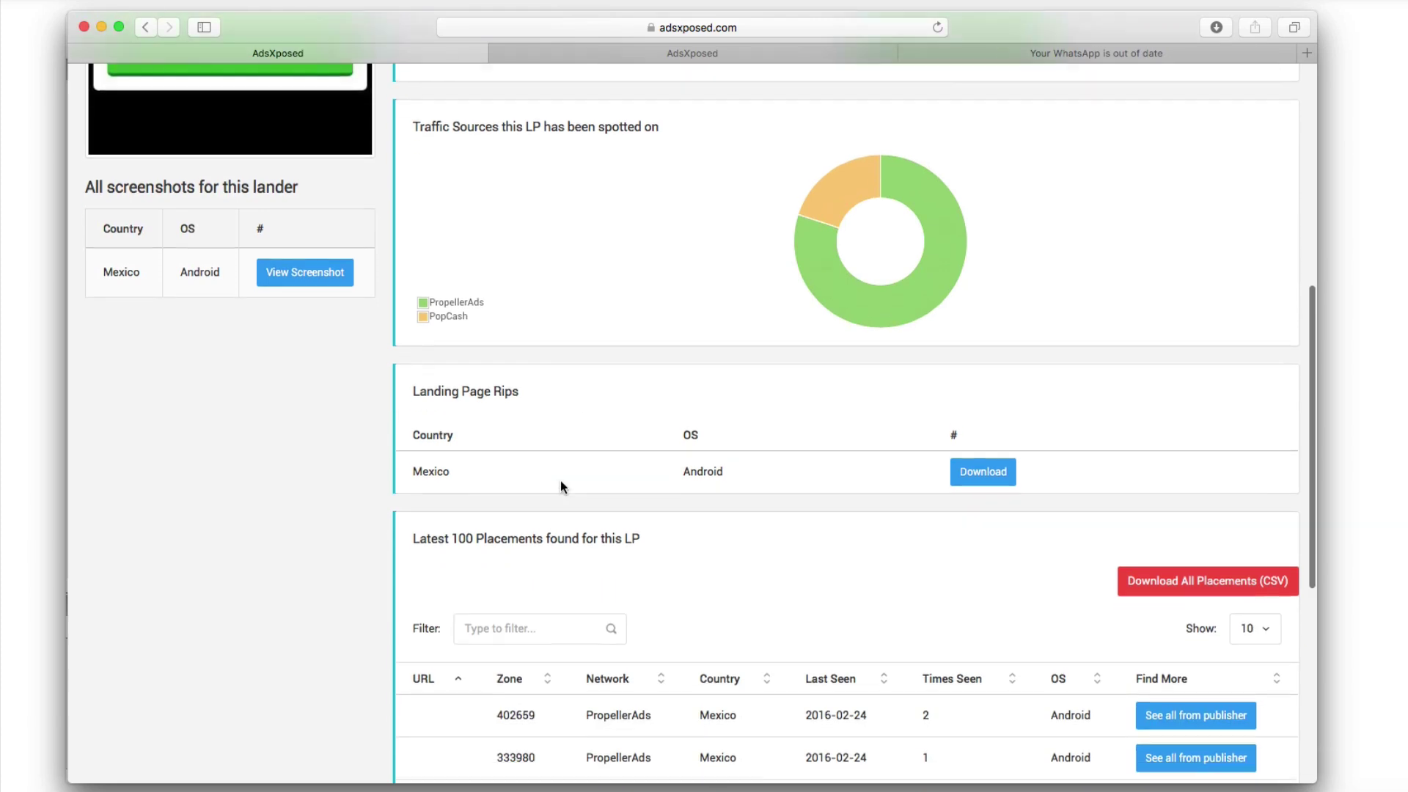
{"action": "scroll", "coordinate": [559, 484], "scroll_direction": "down", "scroll_amount": 5}
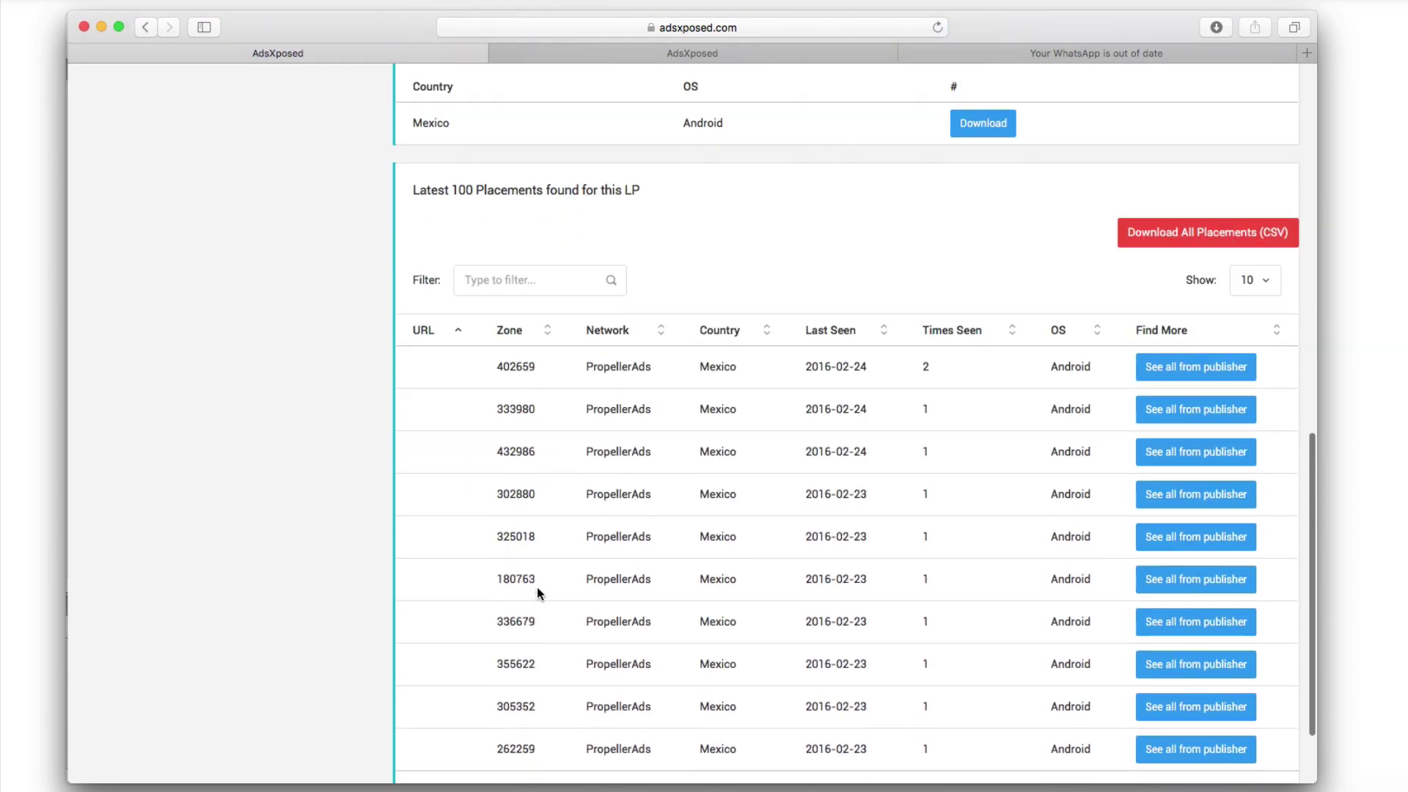
{"action": "scroll", "coordinate": [521, 477], "scroll_direction": "down", "scroll_amount": 2}
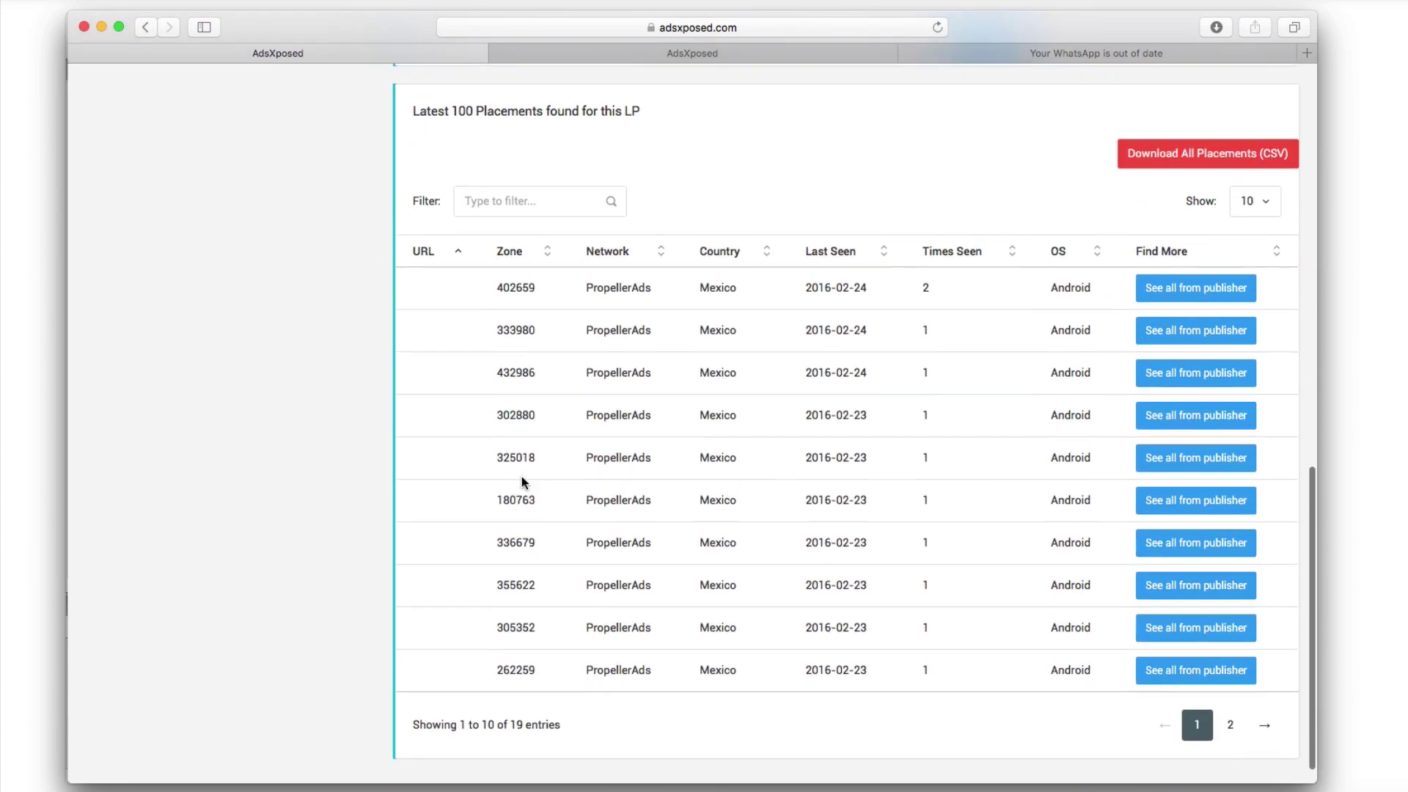
{"action": "scroll", "coordinate": [572, 433], "scroll_direction": "up", "scroll_amount": 3}
{"action": "scroll", "coordinate": [623, 361], "scroll_direction": "up", "scroll_amount": 4}
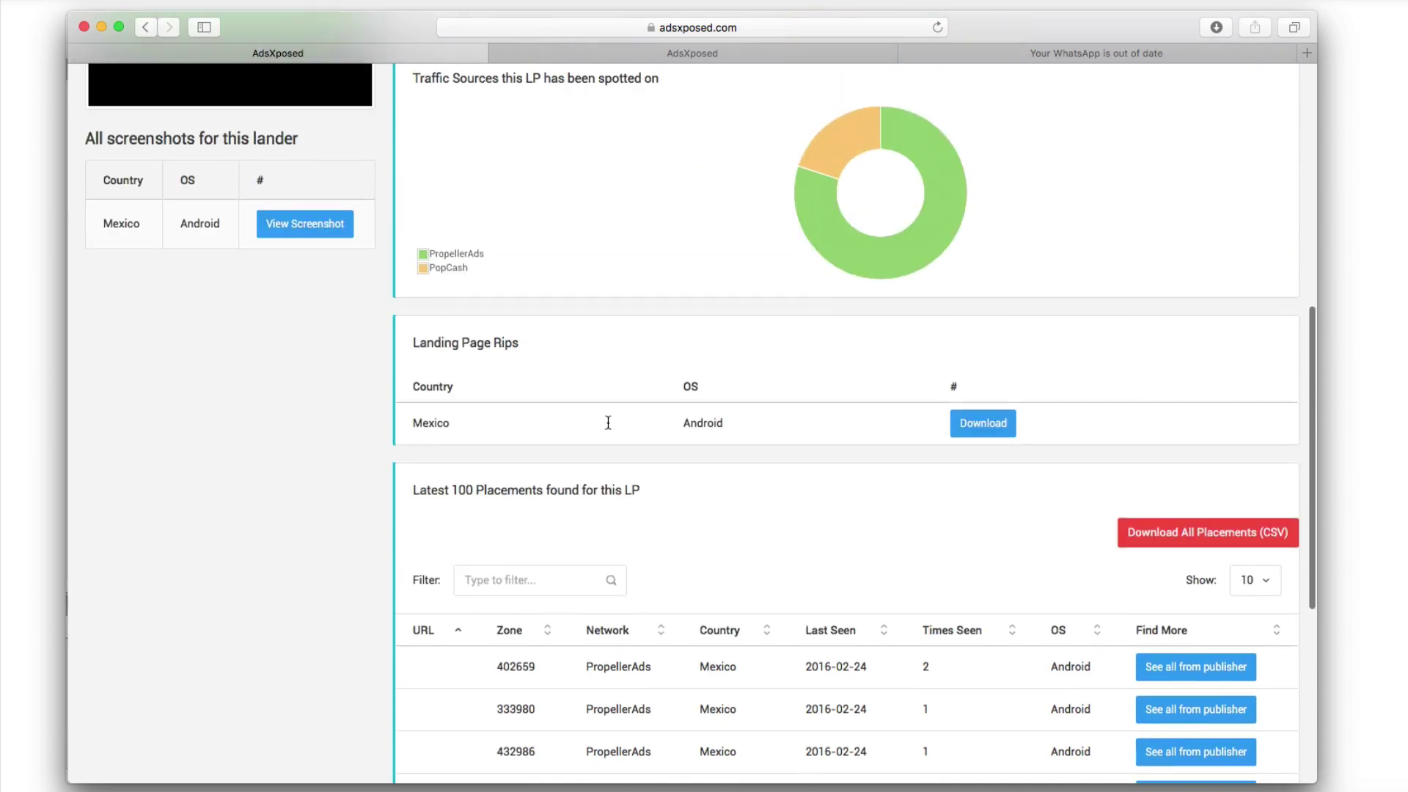
{"action": "scroll", "coordinate": [592, 480], "scroll_direction": "up", "scroll_amount": 5}
{"action": "scroll", "coordinate": [593, 480], "scroll_direction": "up", "scroll_amount": 3}
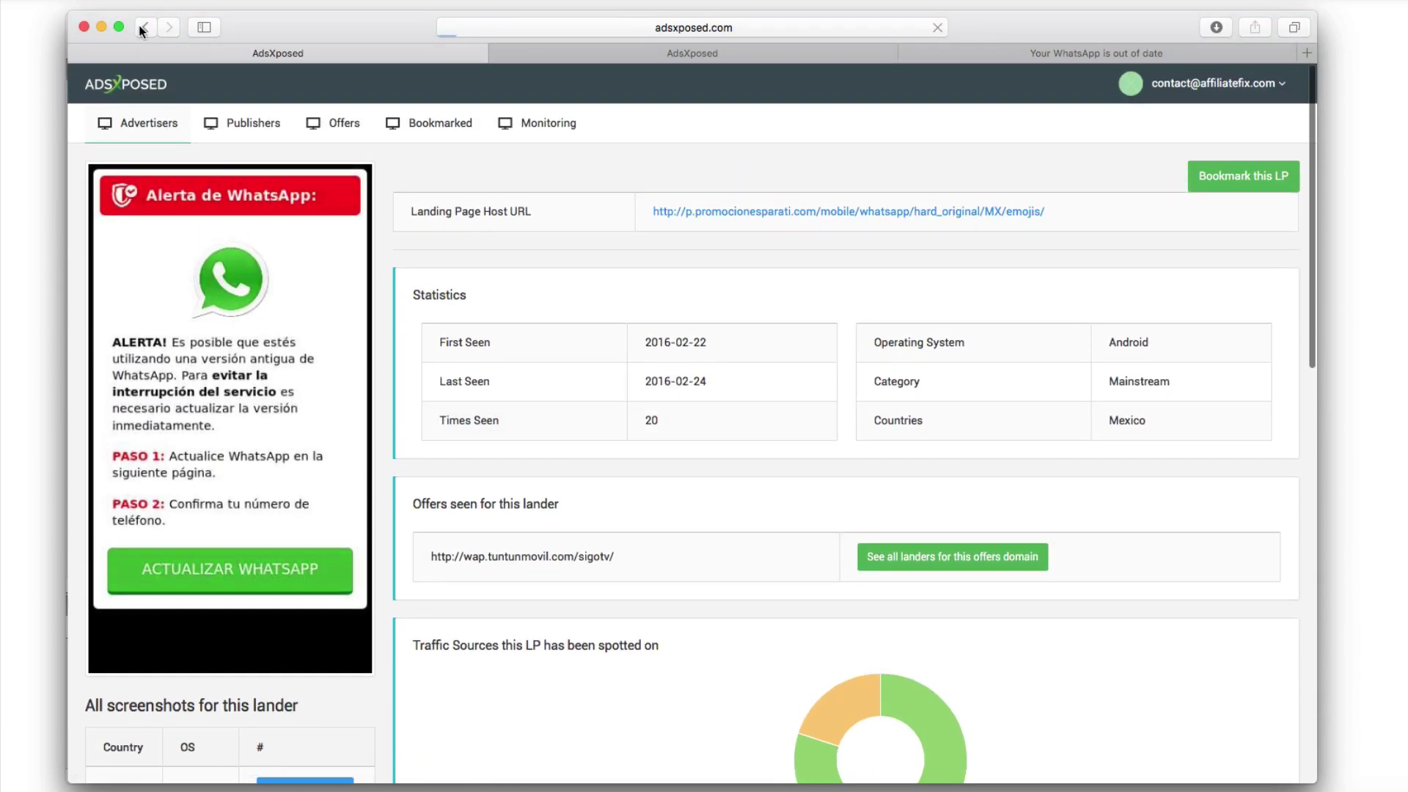
Step: Go back to the AdsXposed lander grid and scroll down to the slot-machine ad
{"action": "left_click", "coordinate": [145, 28]}
{"action": "scroll", "coordinate": [688, 433], "scroll_direction": "down", "scroll_amount": 3}
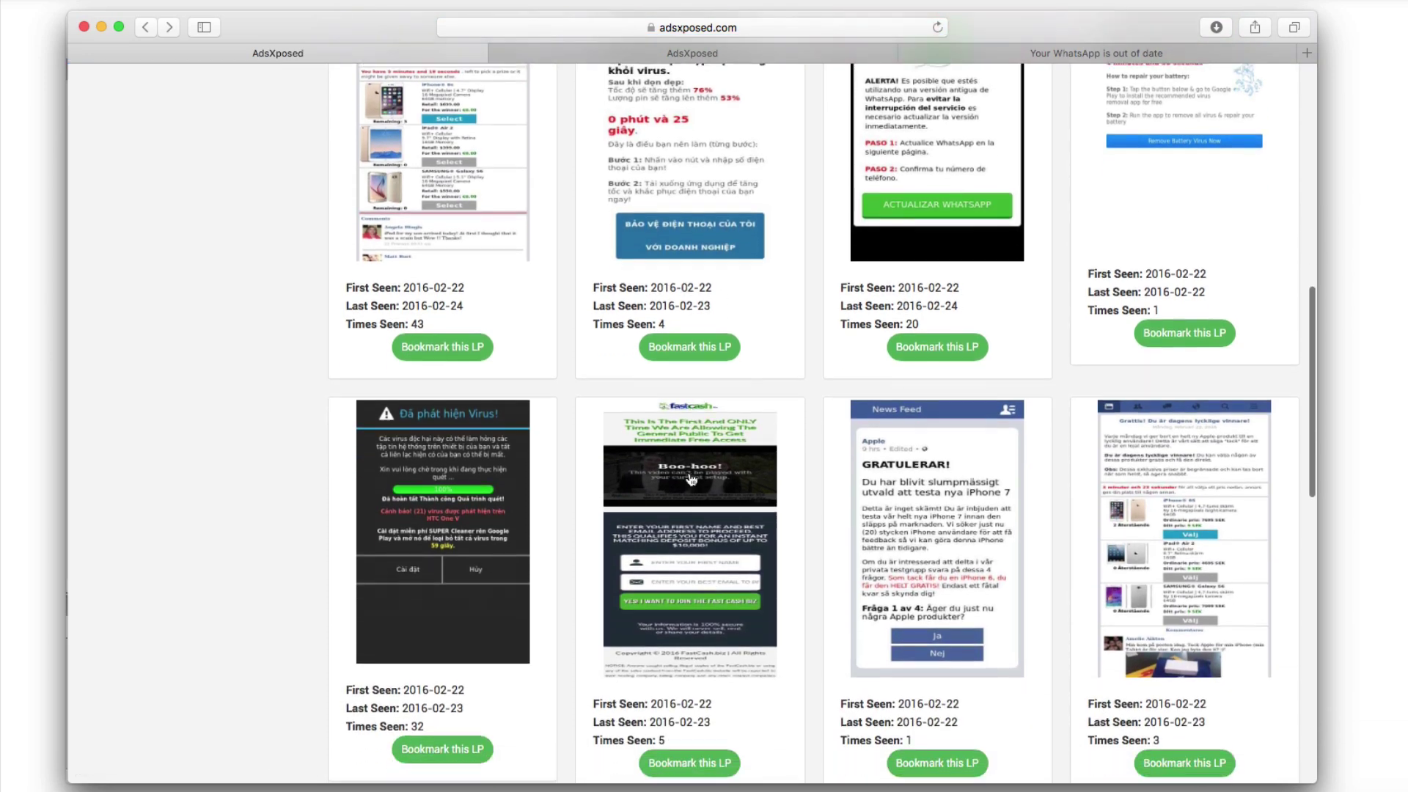
{"action": "scroll", "coordinate": [831, 508], "scroll_direction": "down", "scroll_amount": 2}
{"action": "scroll", "coordinate": [830, 503], "scroll_direction": "down", "scroll_amount": 2}
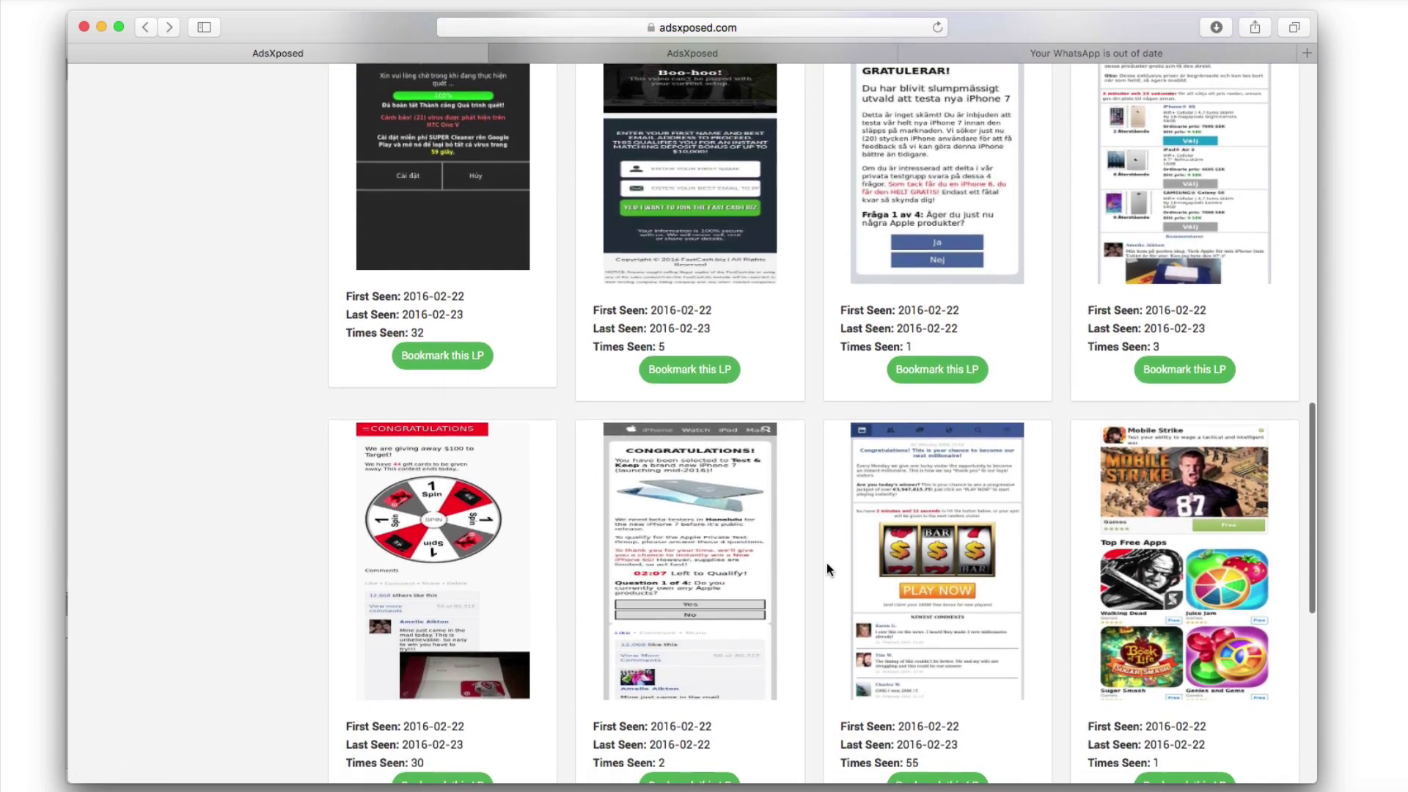
{"action": "scroll", "coordinate": [827, 569], "scroll_direction": "down", "scroll_amount": 3}
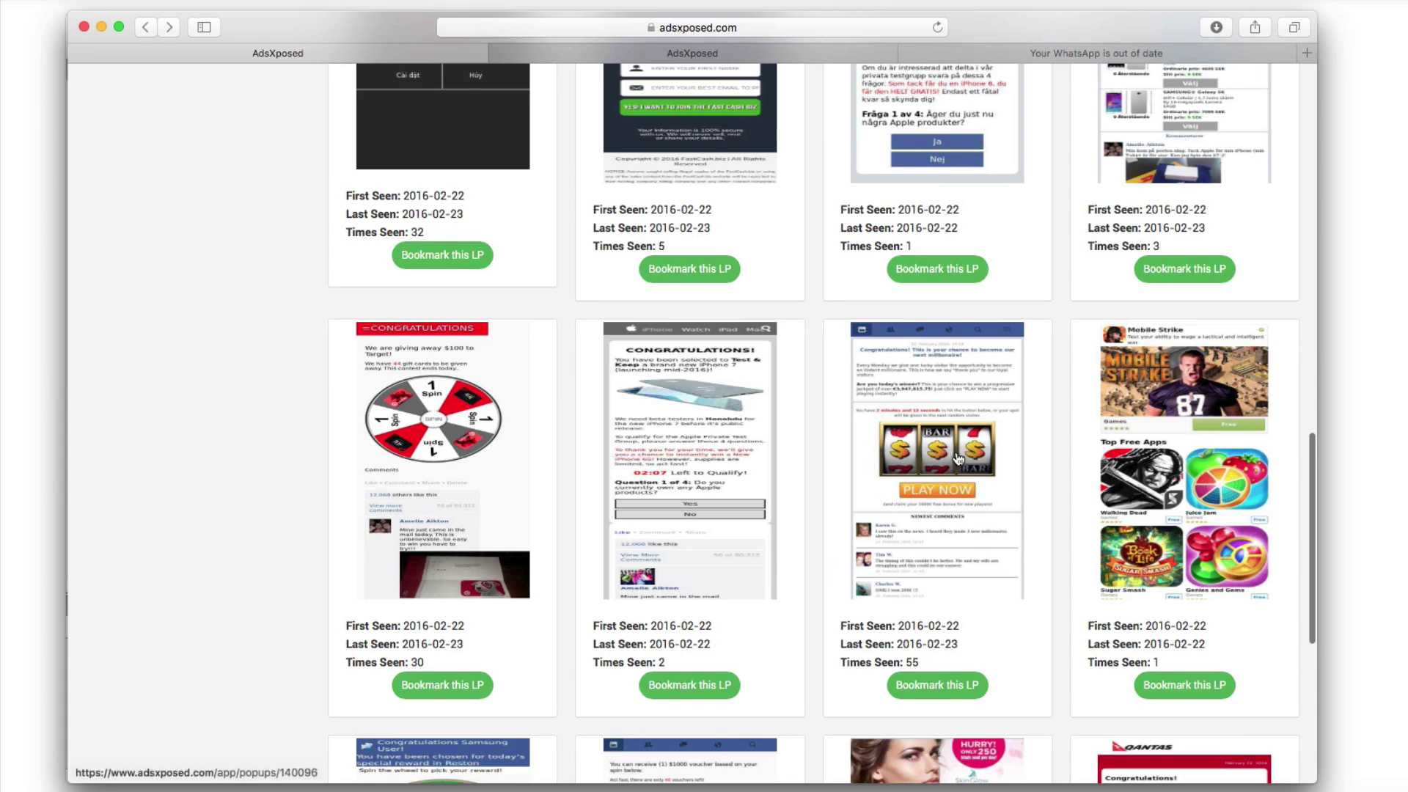
Step: Open the slot-machine lander's details and scroll to its Canada Android and iPhone rips
{"action": "left_click", "coordinate": [957, 458]}
{"action": "scroll", "coordinate": [616, 422], "scroll_direction": "down", "scroll_amount": 1}
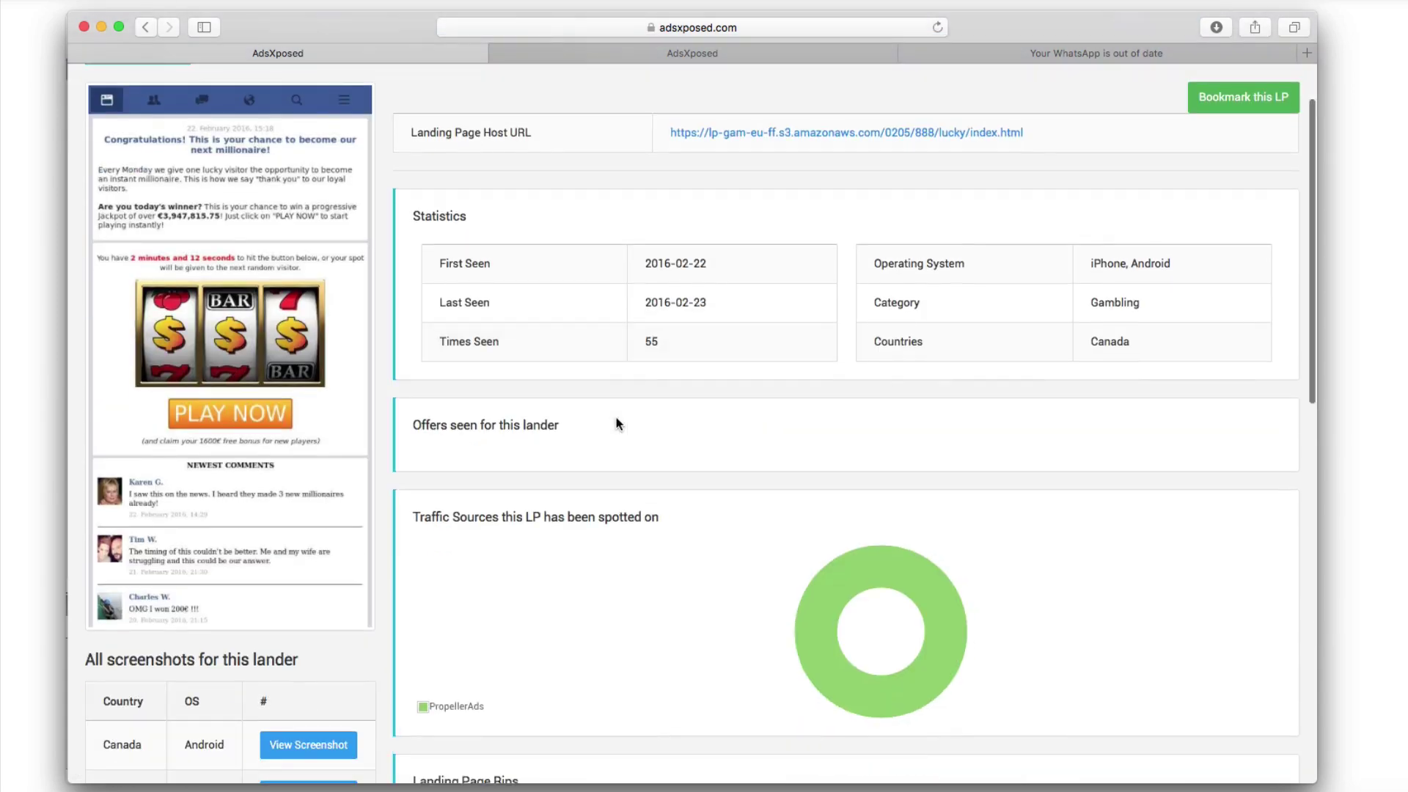
{"action": "scroll", "coordinate": [580, 606], "scroll_direction": "down", "scroll_amount": 4}
{"action": "scroll", "coordinate": [503, 355], "scroll_direction": "up", "scroll_amount": 1}
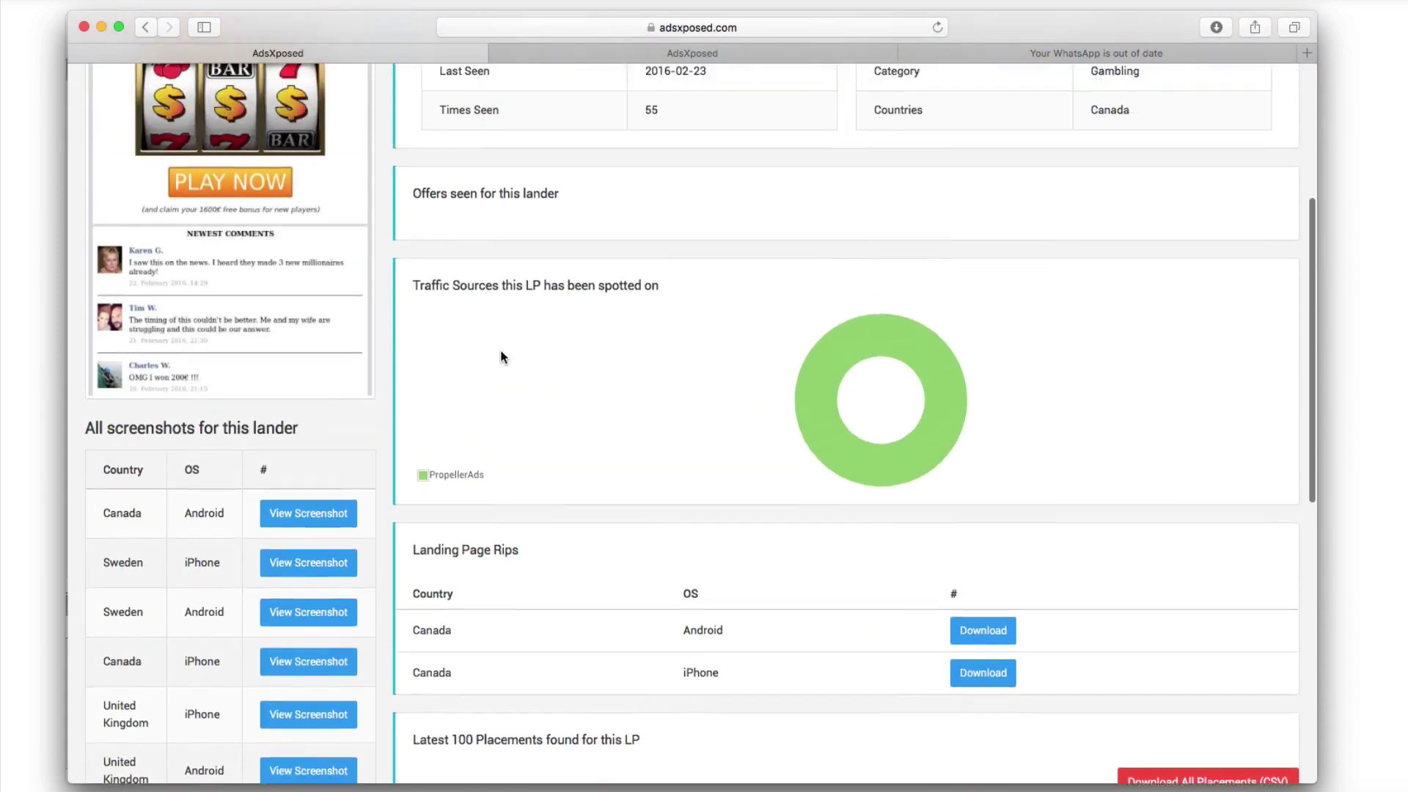
{"action": "scroll", "coordinate": [371, 314], "scroll_direction": "up", "scroll_amount": 4}
{"action": "scroll", "coordinate": [371, 314], "scroll_direction": "up", "scroll_amount": 2}
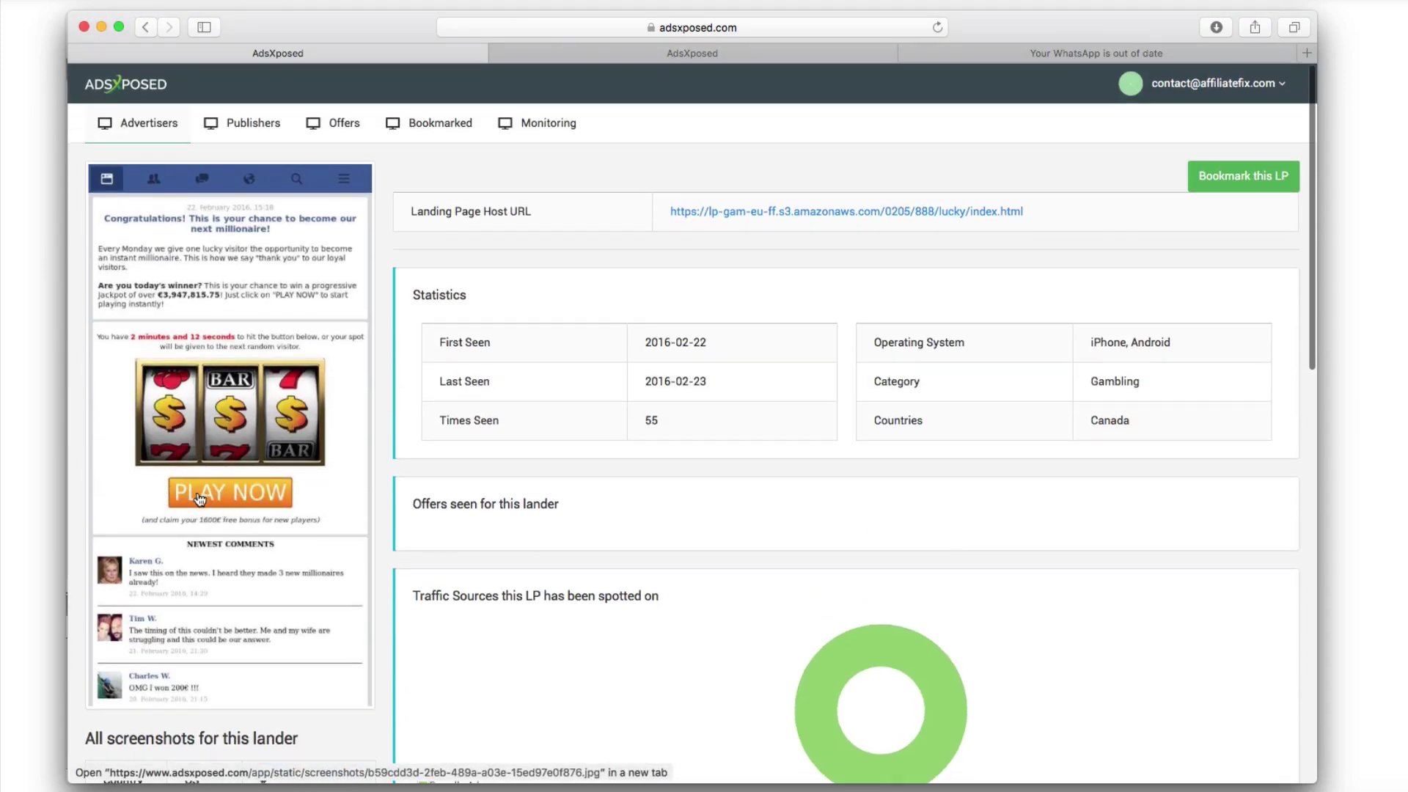
{"action": "scroll", "coordinate": [635, 601], "scroll_direction": "down", "scroll_amount": 1}
{"action": "scroll", "coordinate": [635, 602], "scroll_direction": "down", "scroll_amount": 10}
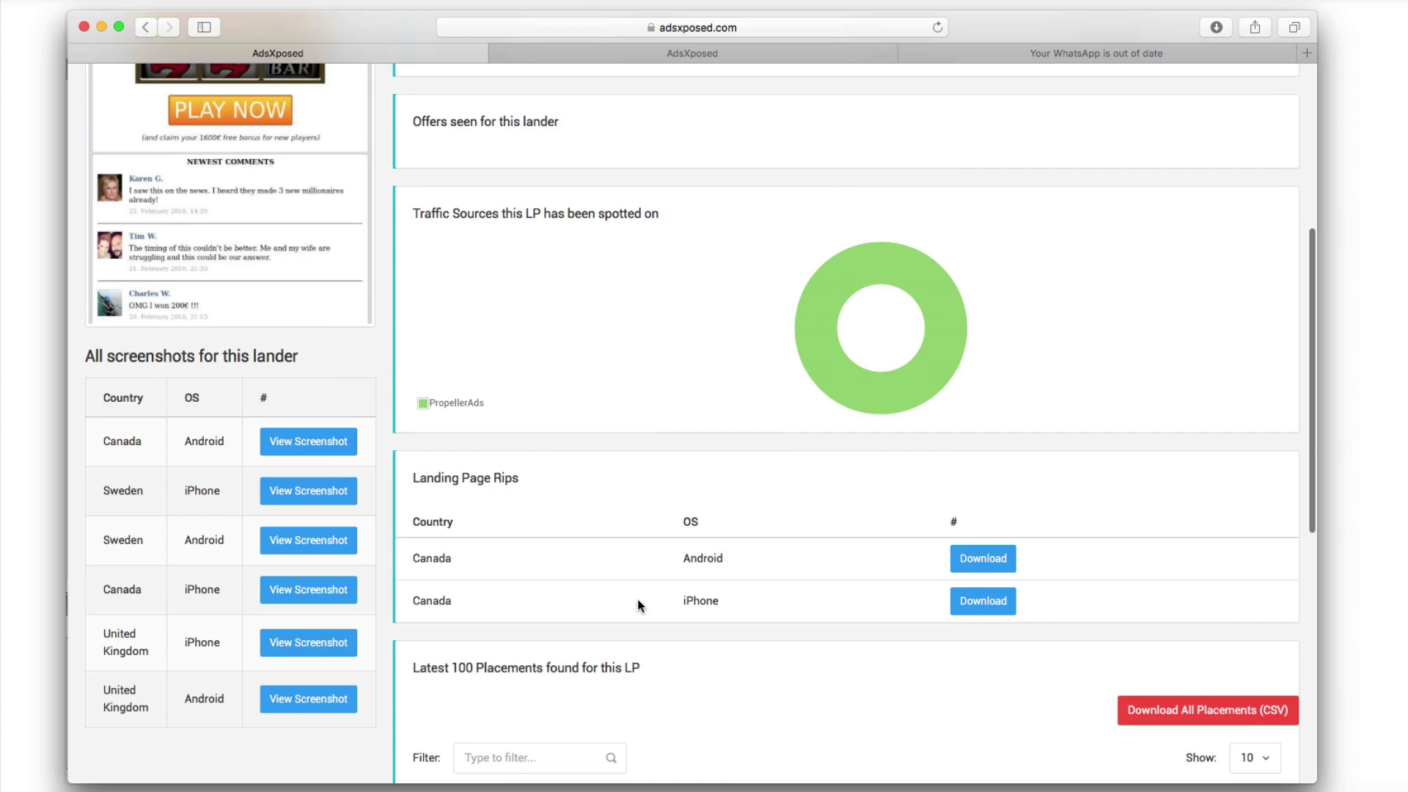
Step: Download the iPhone version of the lander and find its a2d548a5 zip in Downloads
{"action": "left_click", "coordinate": [983, 506]}
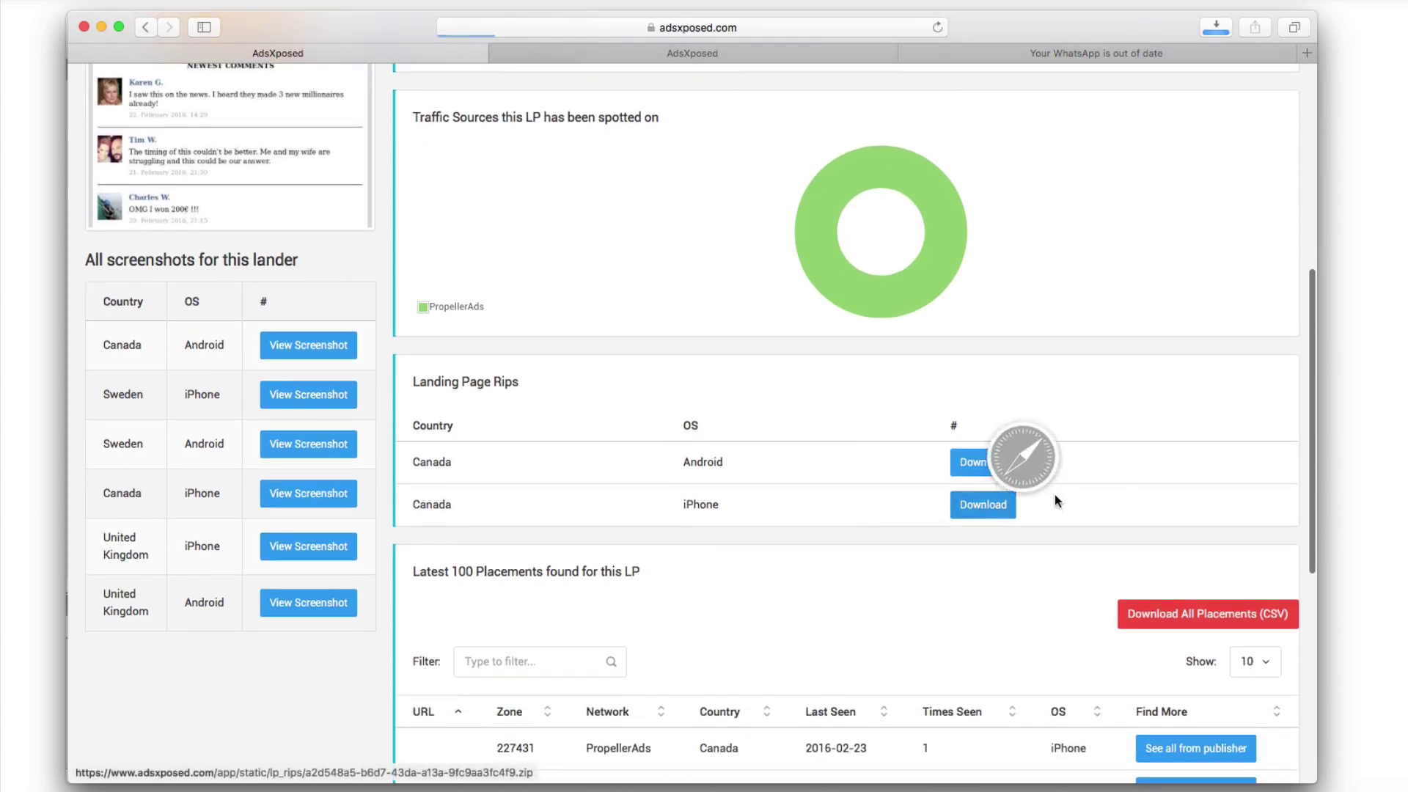
{"action": "left_click", "coordinate": [1339, 682]}
{"action": "left_click", "coordinate": [1346, 612]}
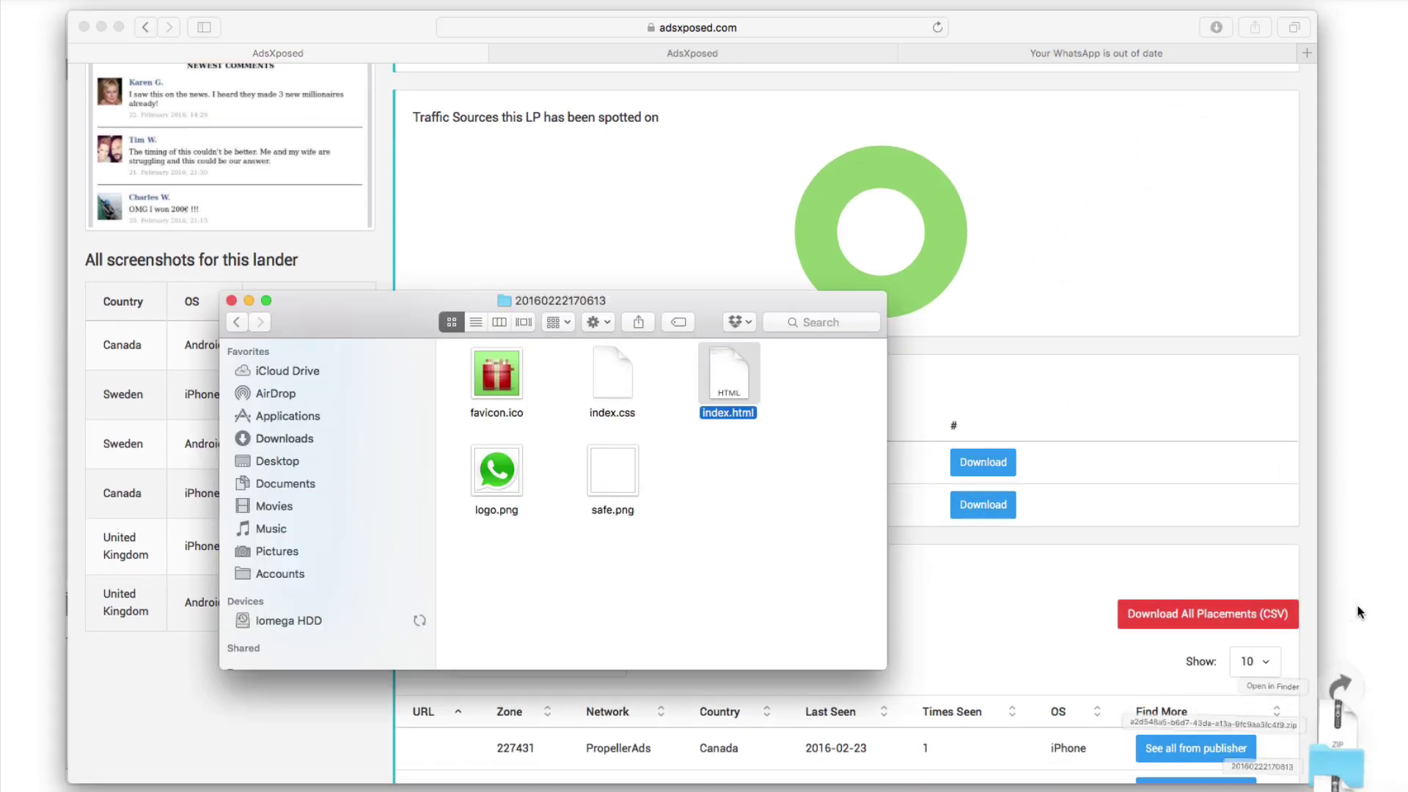
{"action": "left_click", "coordinate": [648, 571]}
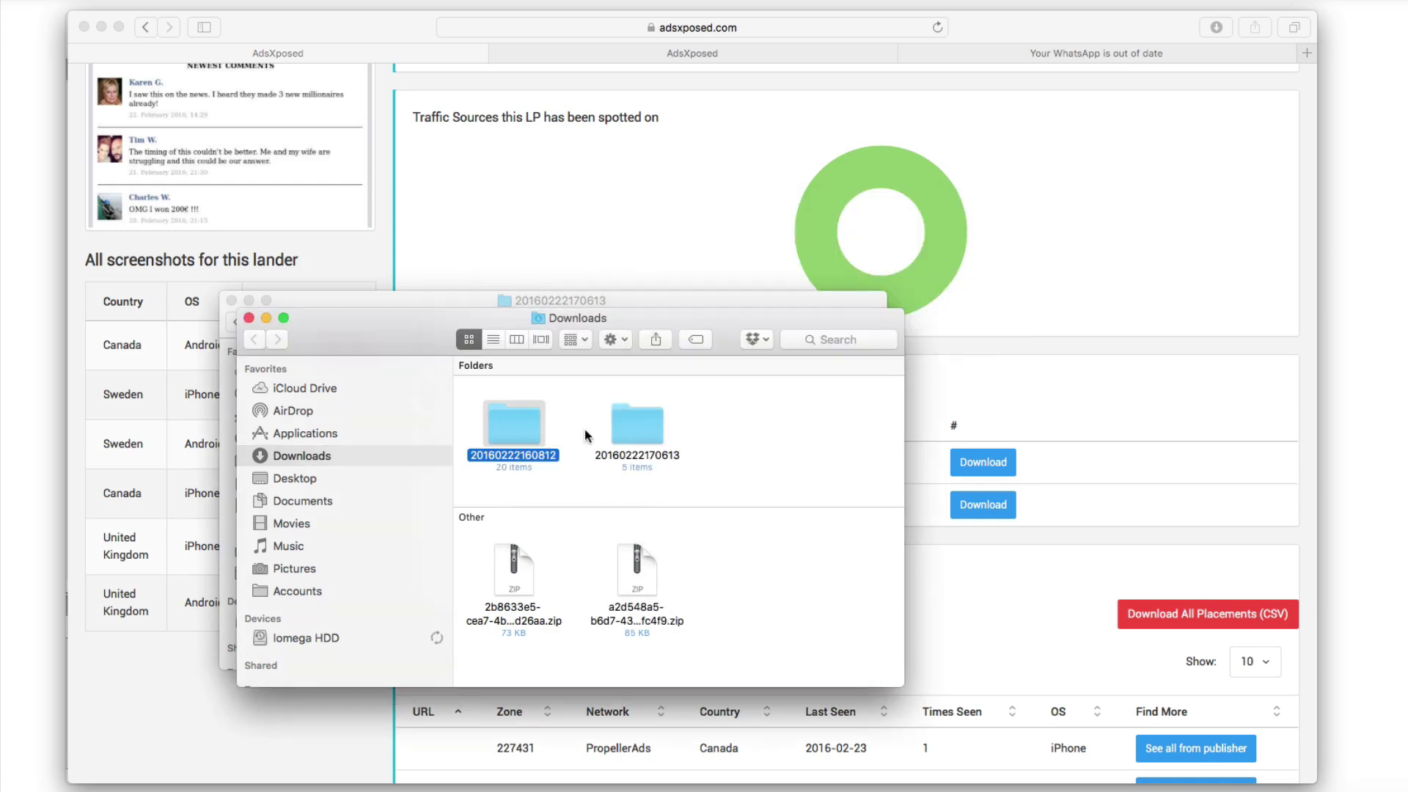
{"action": "double_click", "coordinate": [524, 425]}
{"action": "scroll", "coordinate": [707, 461], "scroll_direction": "down", "scroll_amount": 2}
{"action": "scroll", "coordinate": [707, 460], "scroll_direction": "down", "scroll_amount": 1}
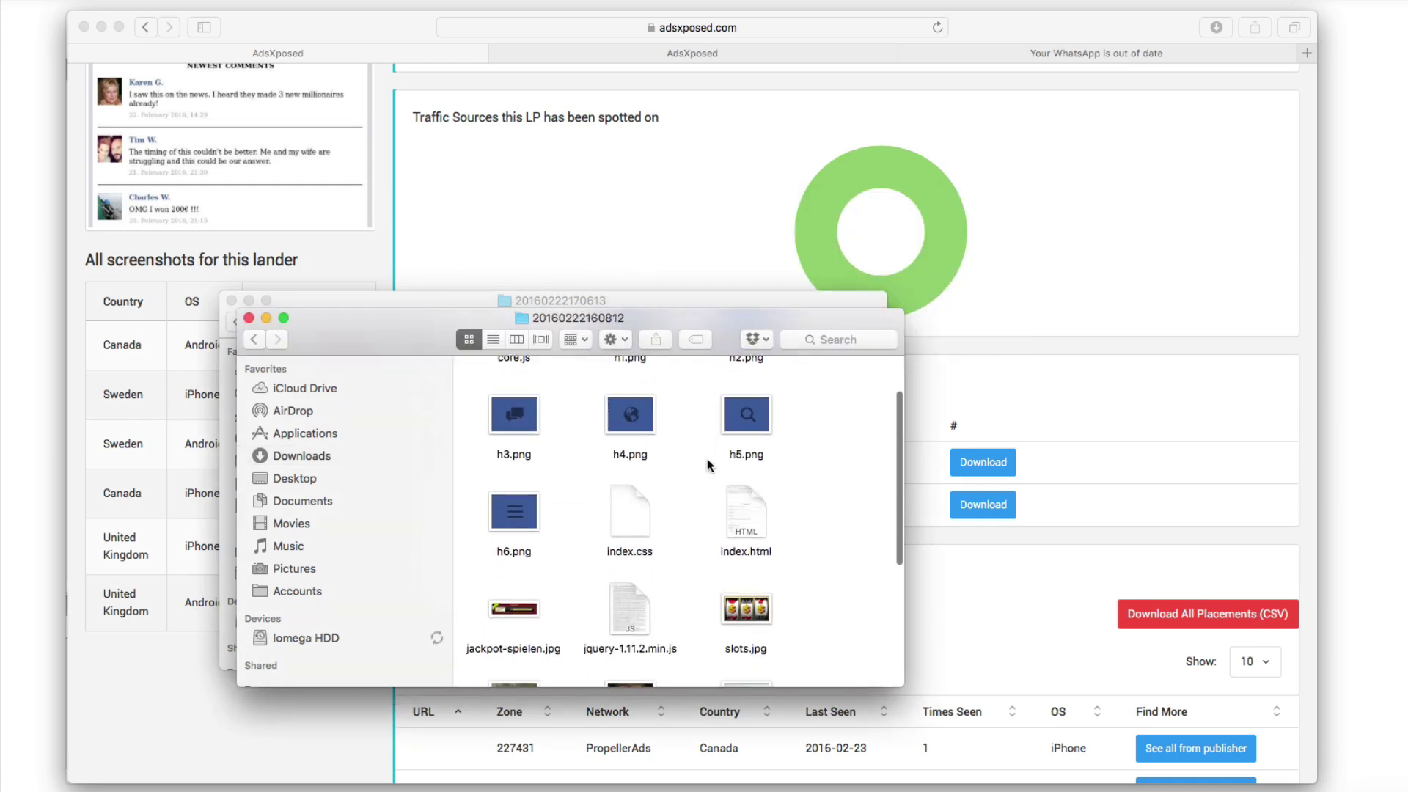
{"action": "left_click", "coordinate": [755, 517]}
{"action": "right_click", "coordinate": [755, 517]}
{"action": "mouse_move", "coordinate": [803, 440]}
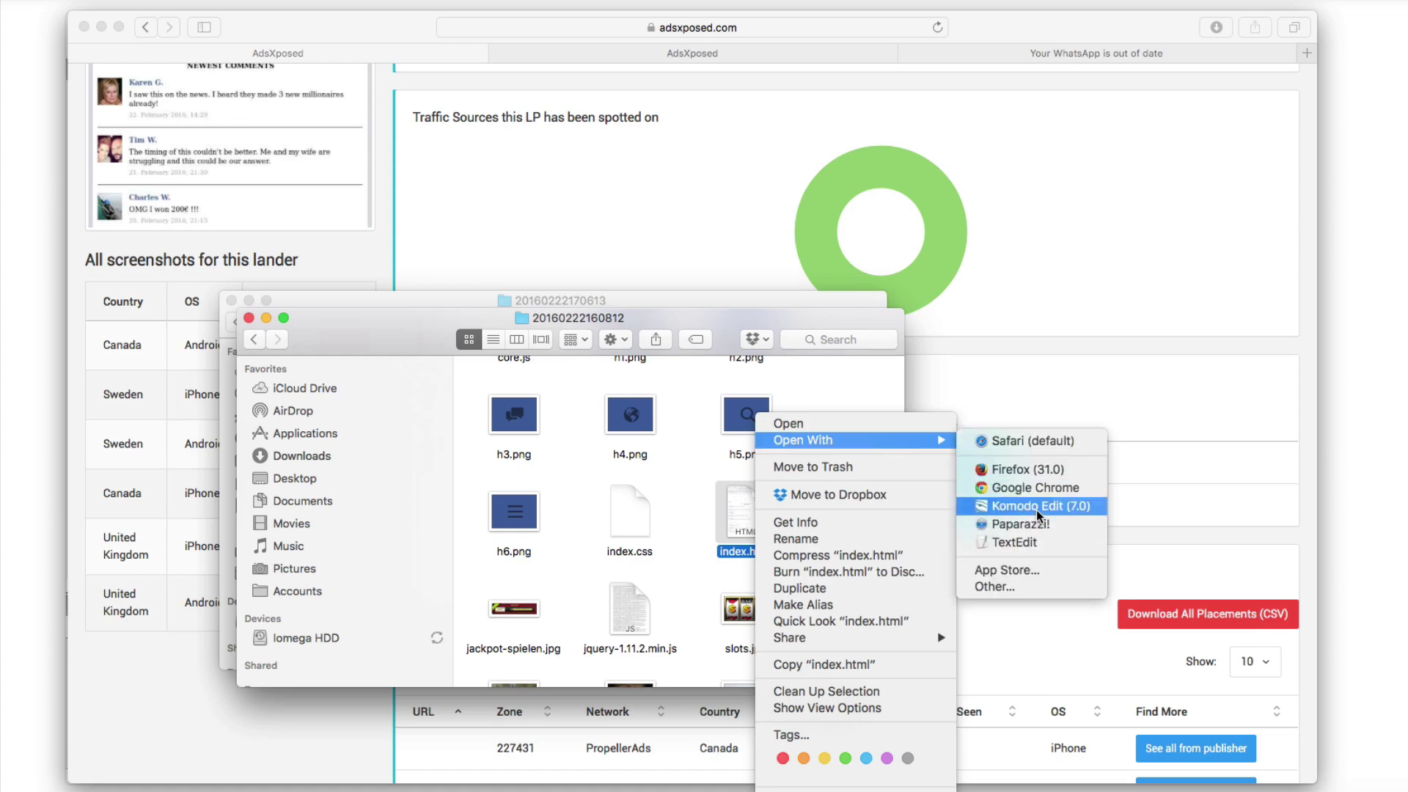
Step: Open index.html in Komodo Edit and search for 'play now' to find the button markup
{"action": "left_click", "coordinate": [1036, 507]}
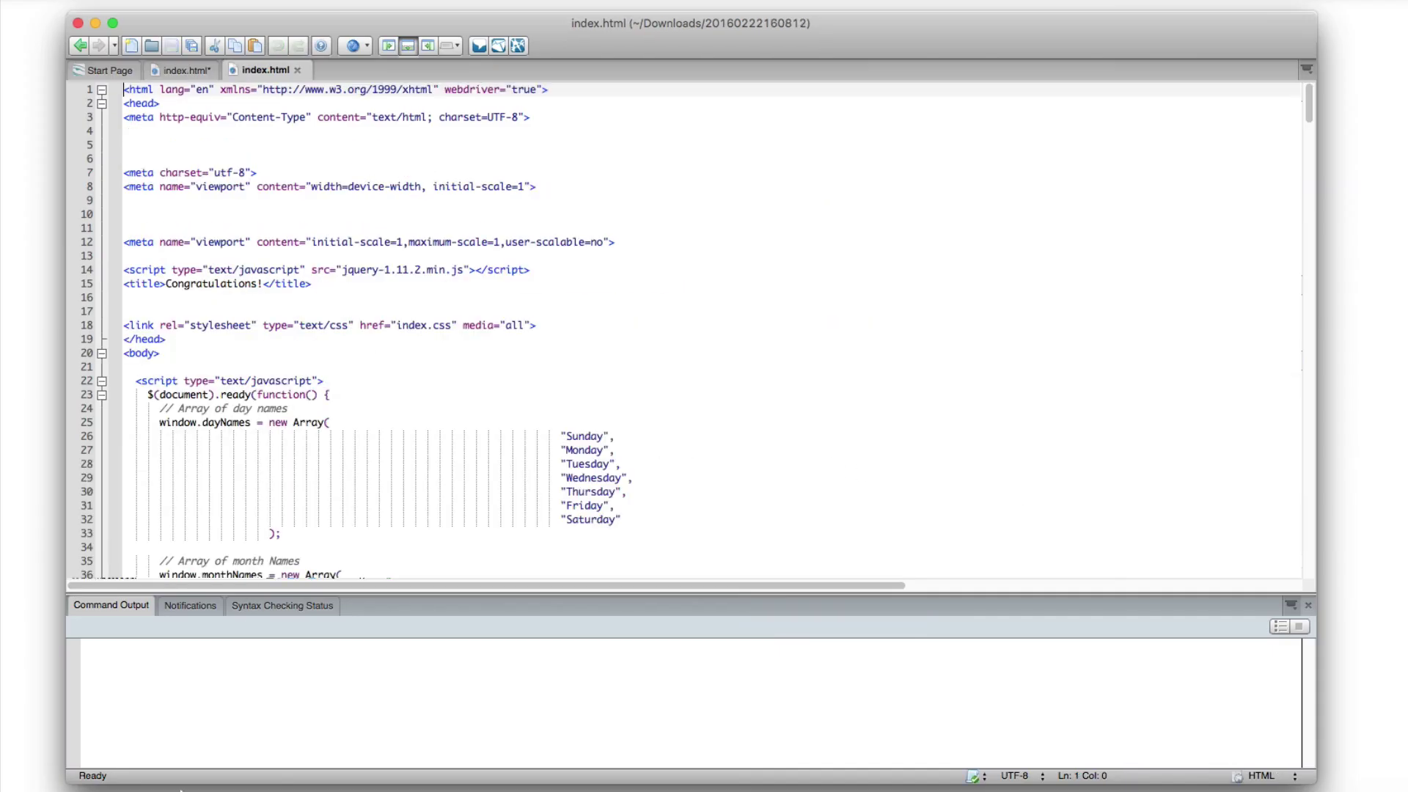
{"action": "key", "text": "super+f"}
{"action": "type", "text": "play now"}
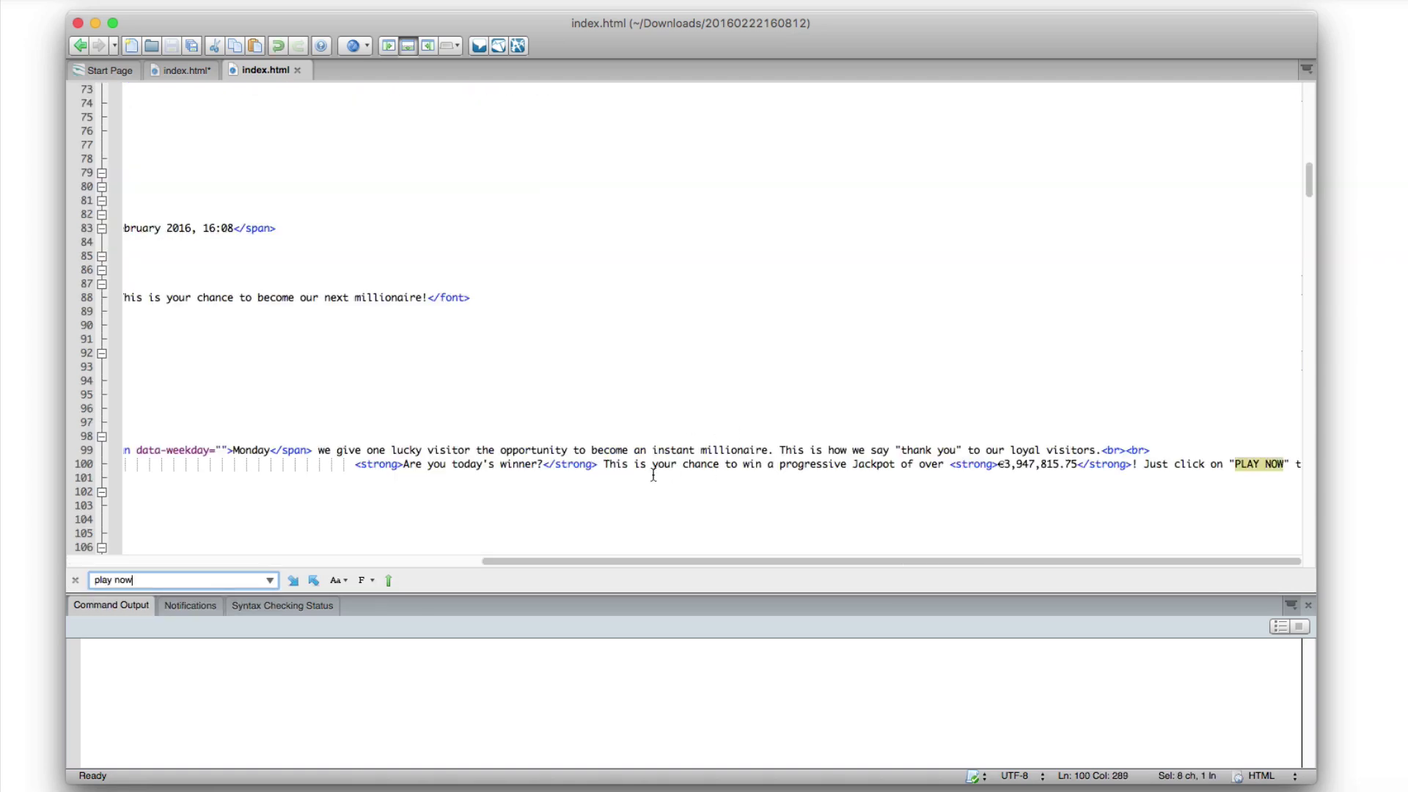
{"action": "scroll", "coordinate": [653, 475], "scroll_direction": "left", "scroll_amount": 2}
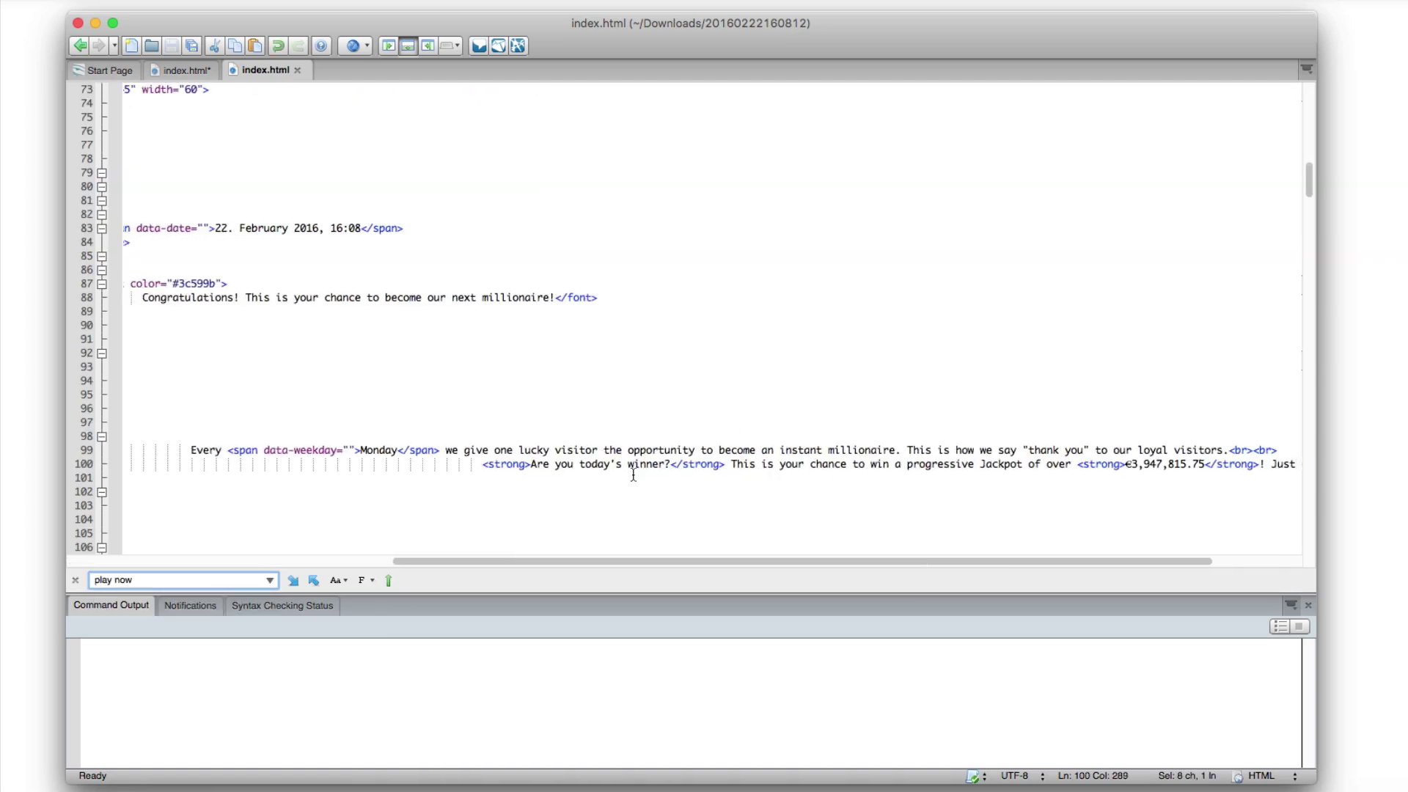
{"action": "scroll", "coordinate": [645, 475], "scroll_direction": "left", "scroll_amount": 3}
{"action": "scroll", "coordinate": [634, 475], "scroll_direction": "left", "scroll_amount": 2}
{"action": "scroll", "coordinate": [633, 475], "scroll_direction": "right", "scroll_amount": 5}
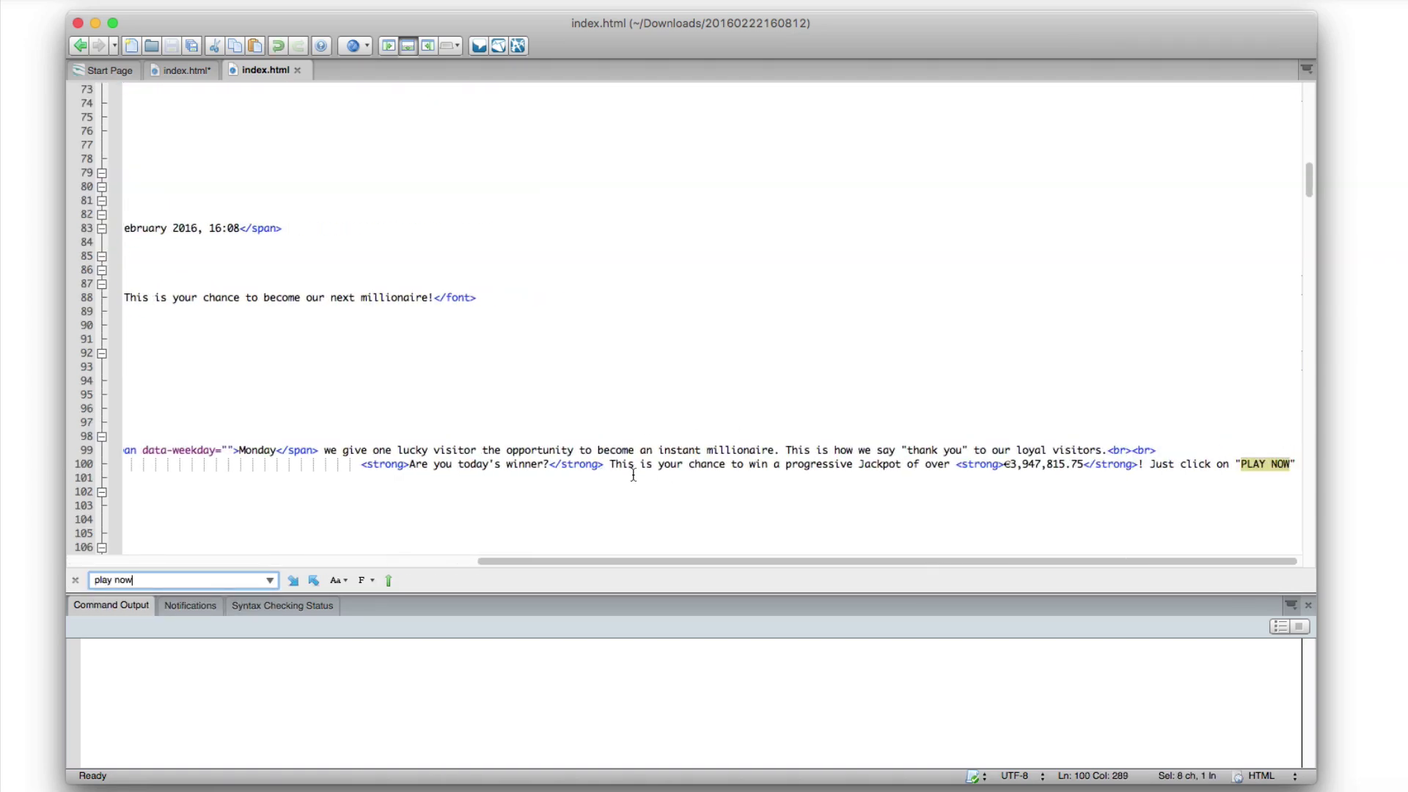
{"action": "scroll", "coordinate": [632, 473], "scroll_direction": "right", "scroll_amount": 2}
{"action": "scroll", "coordinate": [631, 473], "scroll_direction": "right", "scroll_amount": 2}
{"action": "scroll", "coordinate": [631, 473], "scroll_direction": "right", "scroll_amount": 3}
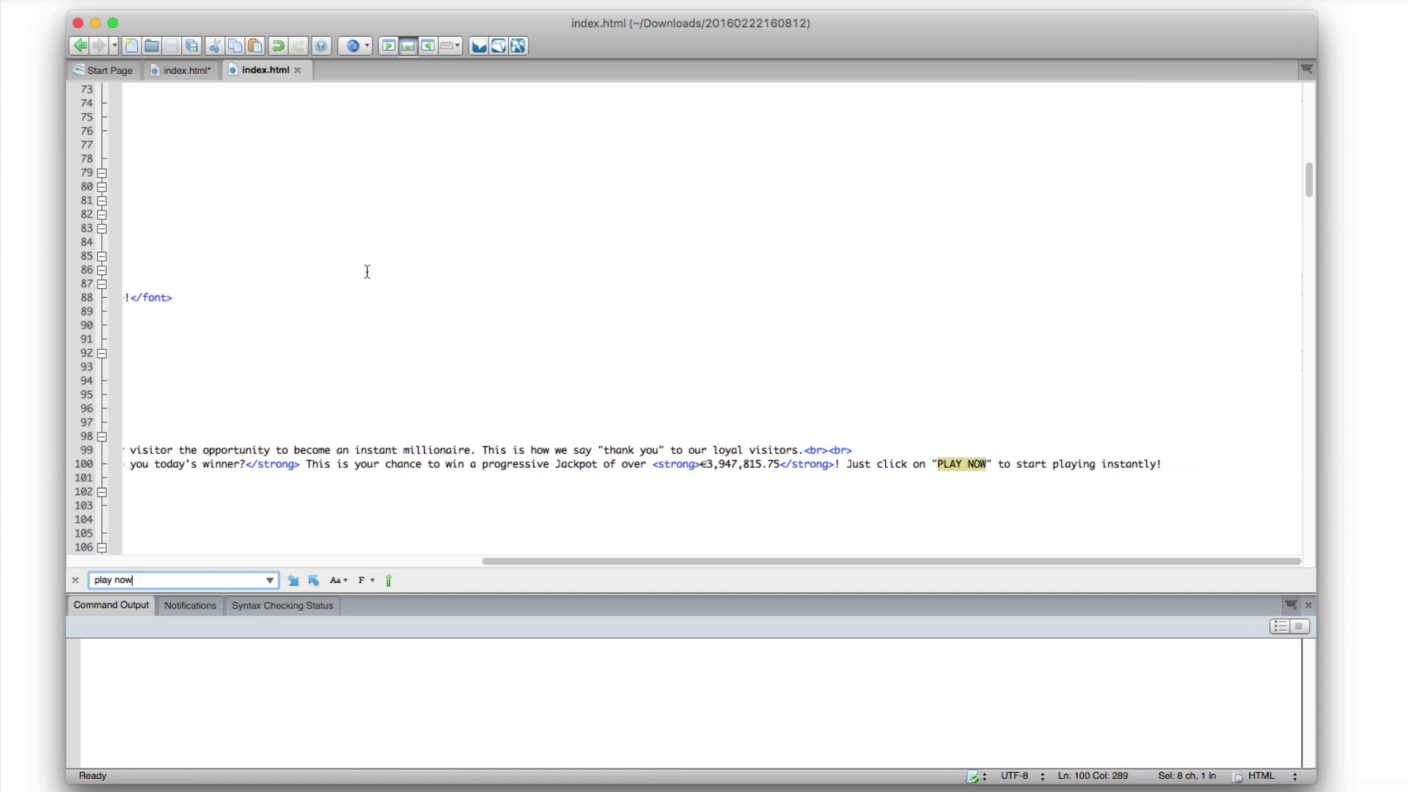
{"action": "scroll", "coordinate": [365, 270], "scroll_direction": "left", "scroll_amount": 3}
{"action": "left_click", "coordinate": [293, 580]}
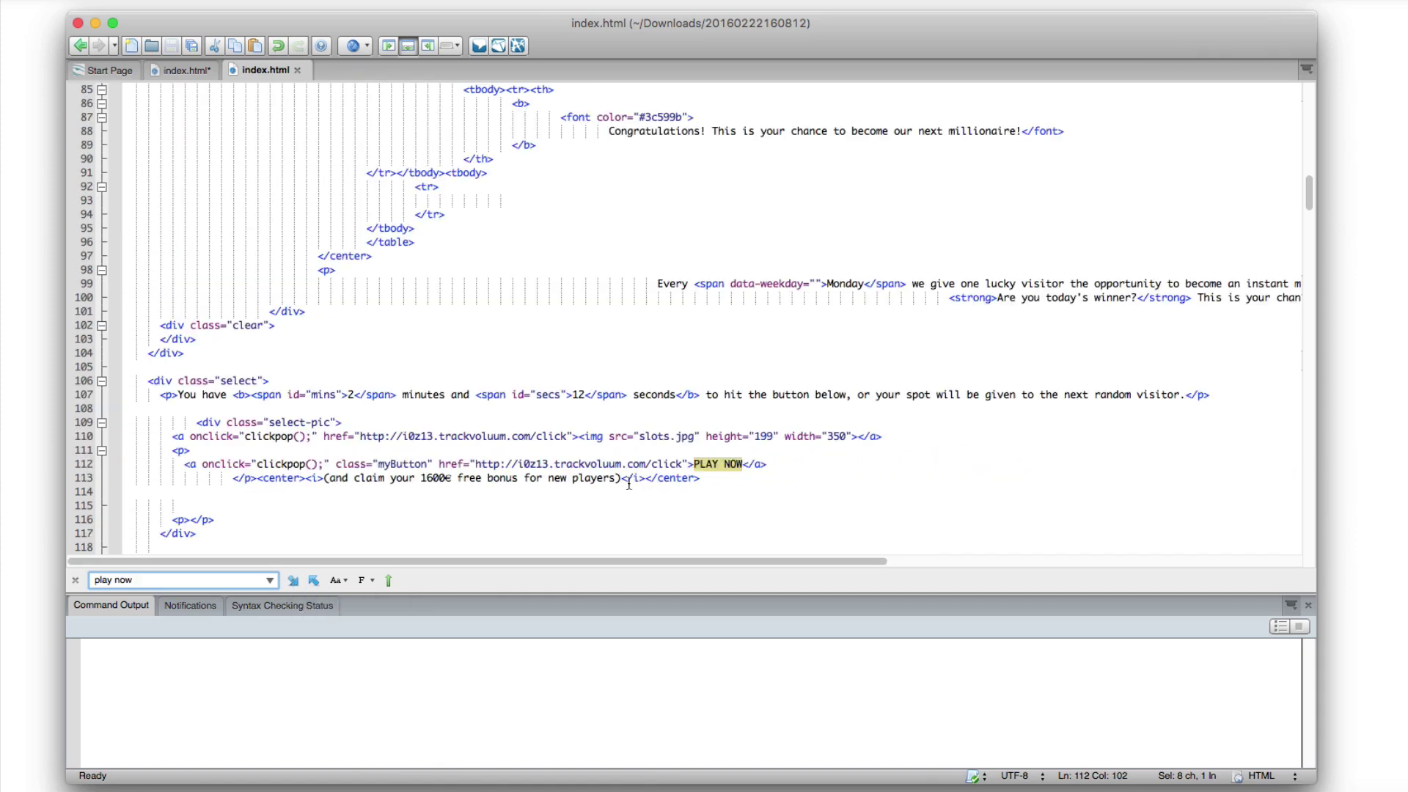
{"action": "left_click", "coordinate": [716, 465]}
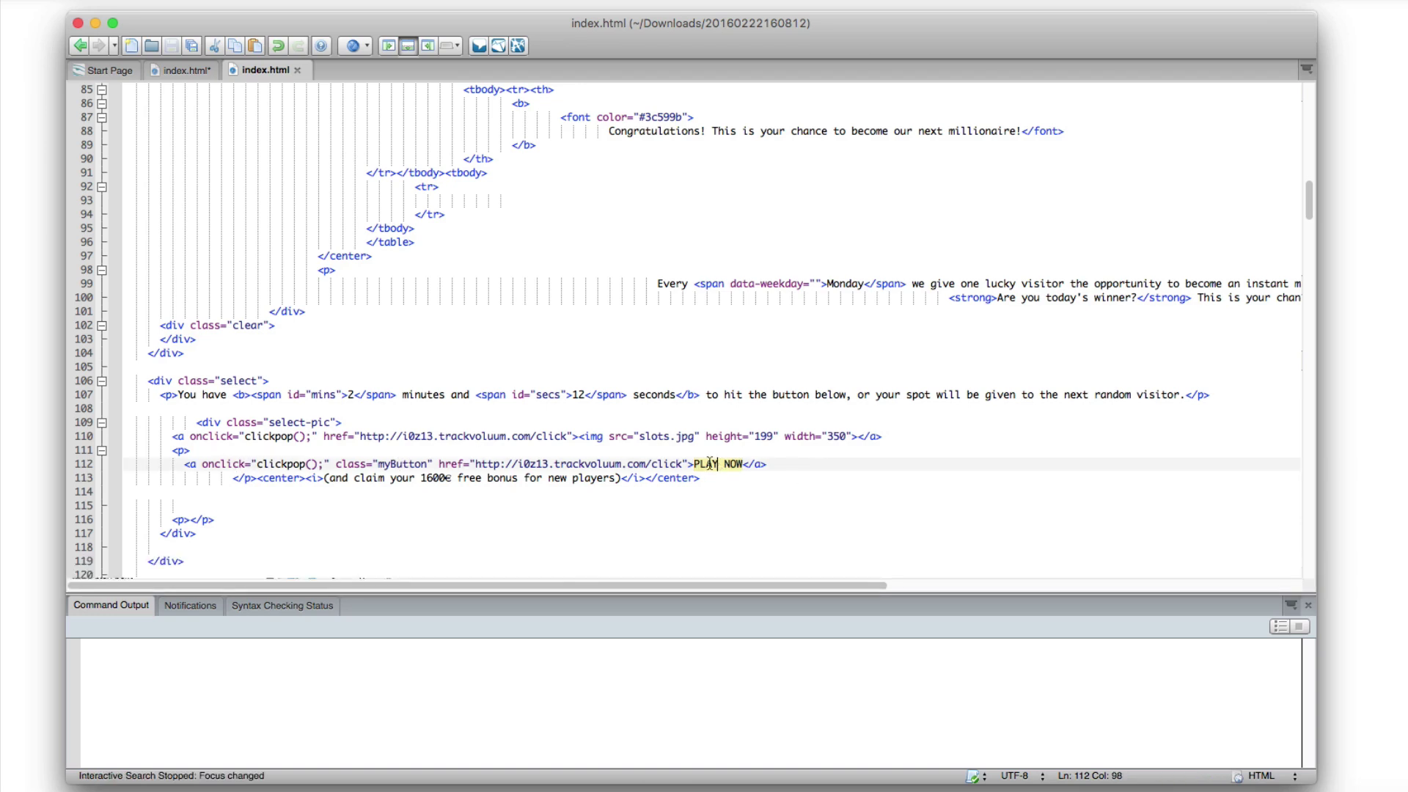
{"action": "left_click", "coordinate": [675, 464]}
{"action": "left_click_drag", "start_coordinate": [682, 464], "coordinate": [580, 464]}
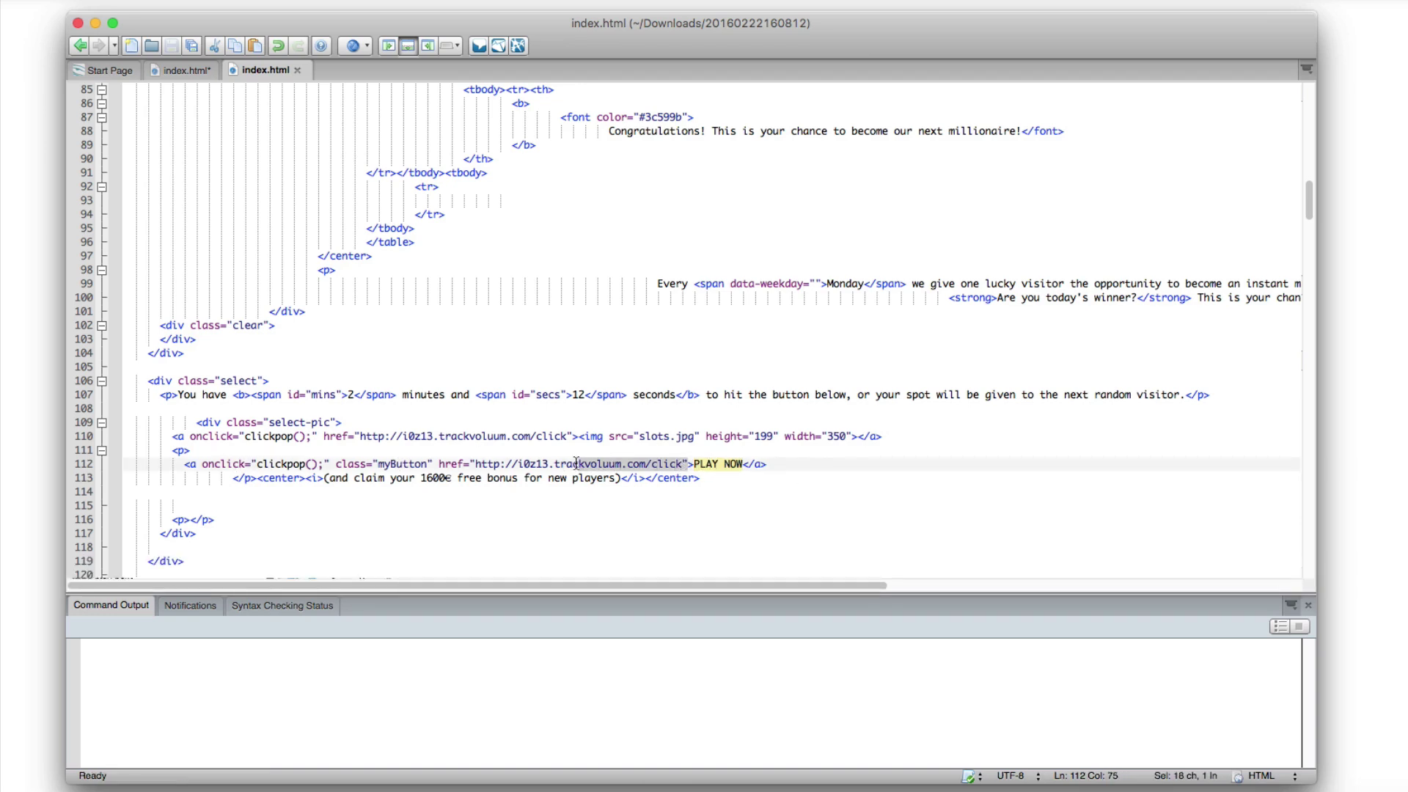
{"action": "left_click", "coordinate": [580, 463]}
{"action": "left_click_drag", "start_coordinate": [682, 465], "coordinate": [438, 464]}
{"action": "type", "text": "www.aff"}
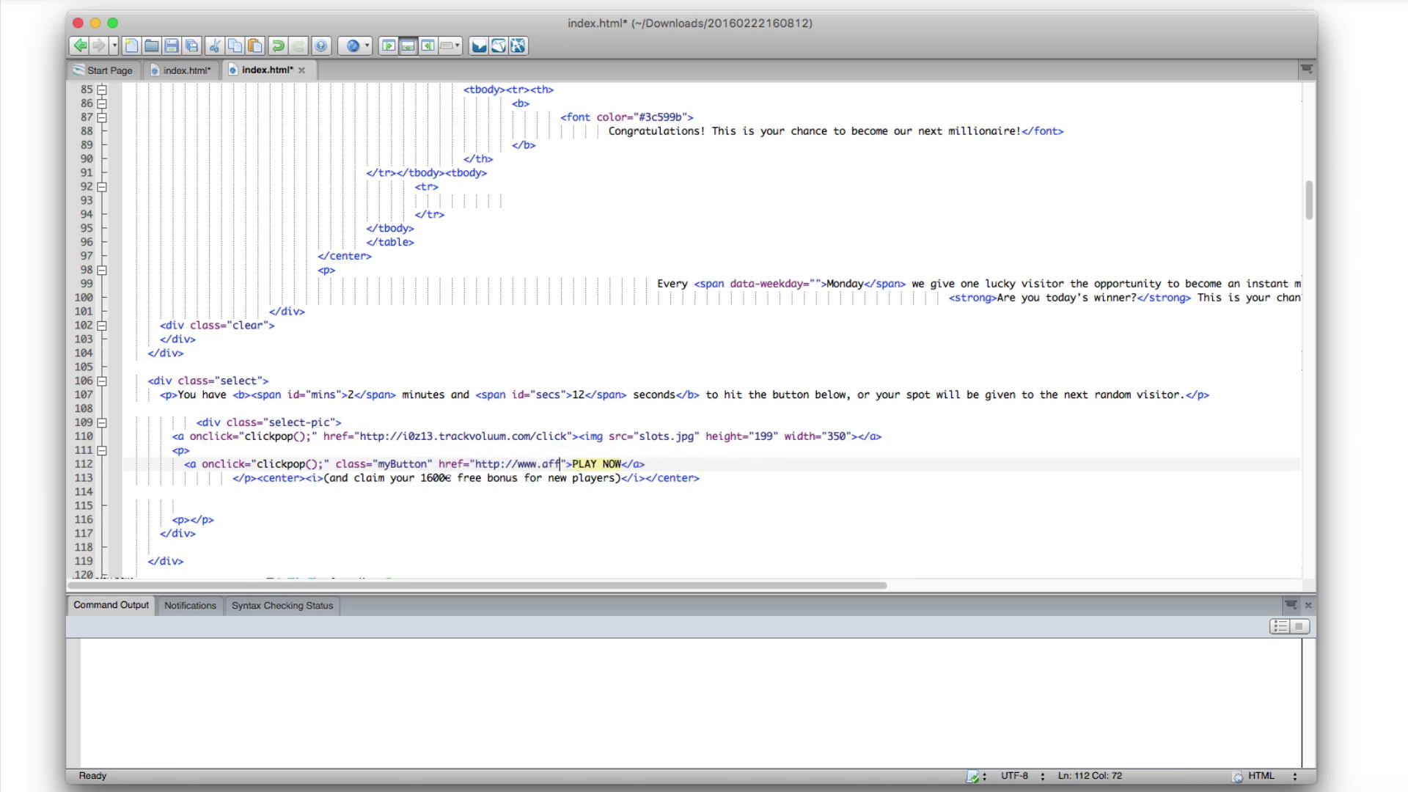
{"action": "type", "text": "iliatefix.c"}
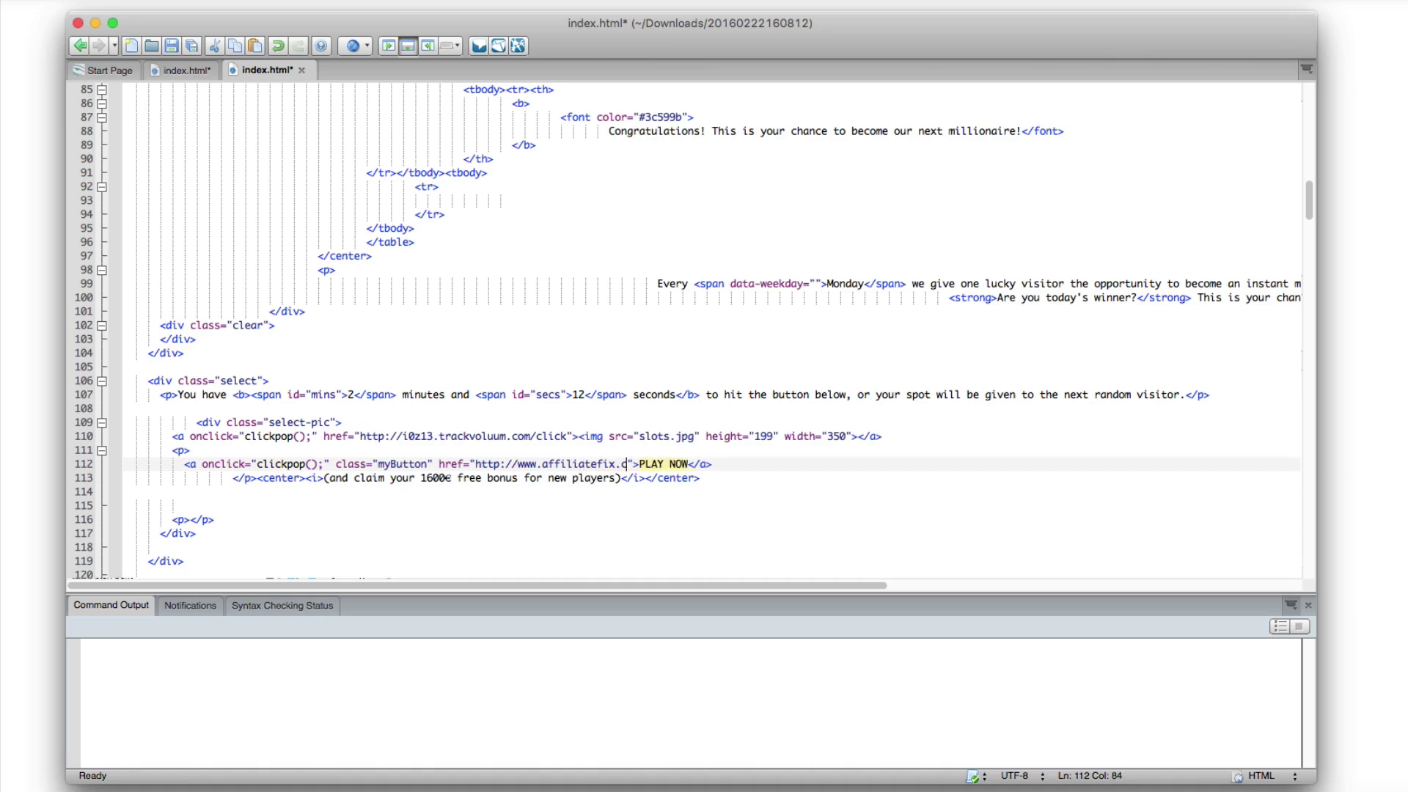
{"action": "type", "text": "om/"}
Step: Save index.html, confirm in Safari that PLAY NOW opens affiliatefix.com, then go back
{"action": "left_click", "coordinate": [126, 116]}
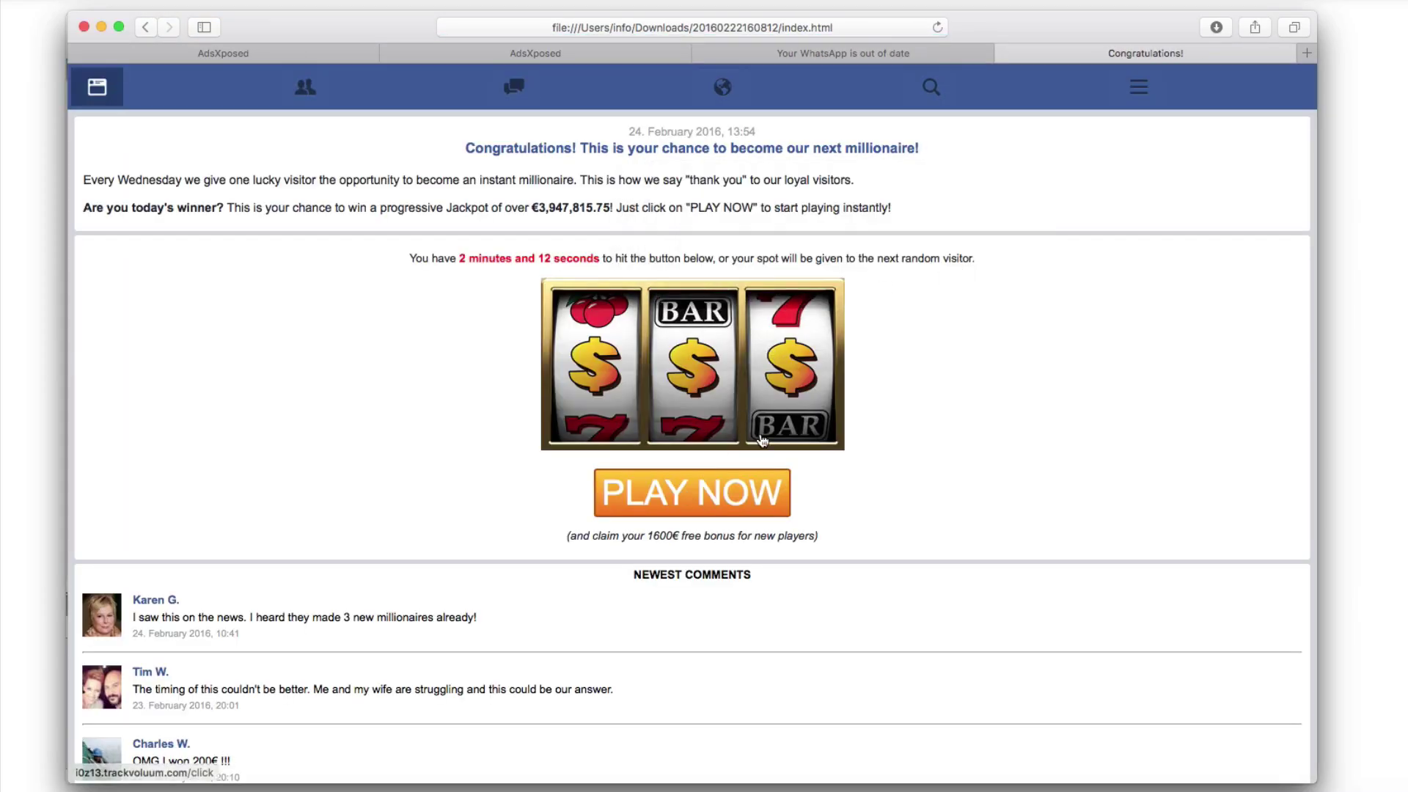
{"action": "scroll", "coordinate": [597, 501], "scroll_direction": "down", "scroll_amount": 10}
{"action": "scroll", "coordinate": [596, 502], "scroll_direction": "up", "scroll_amount": 9}
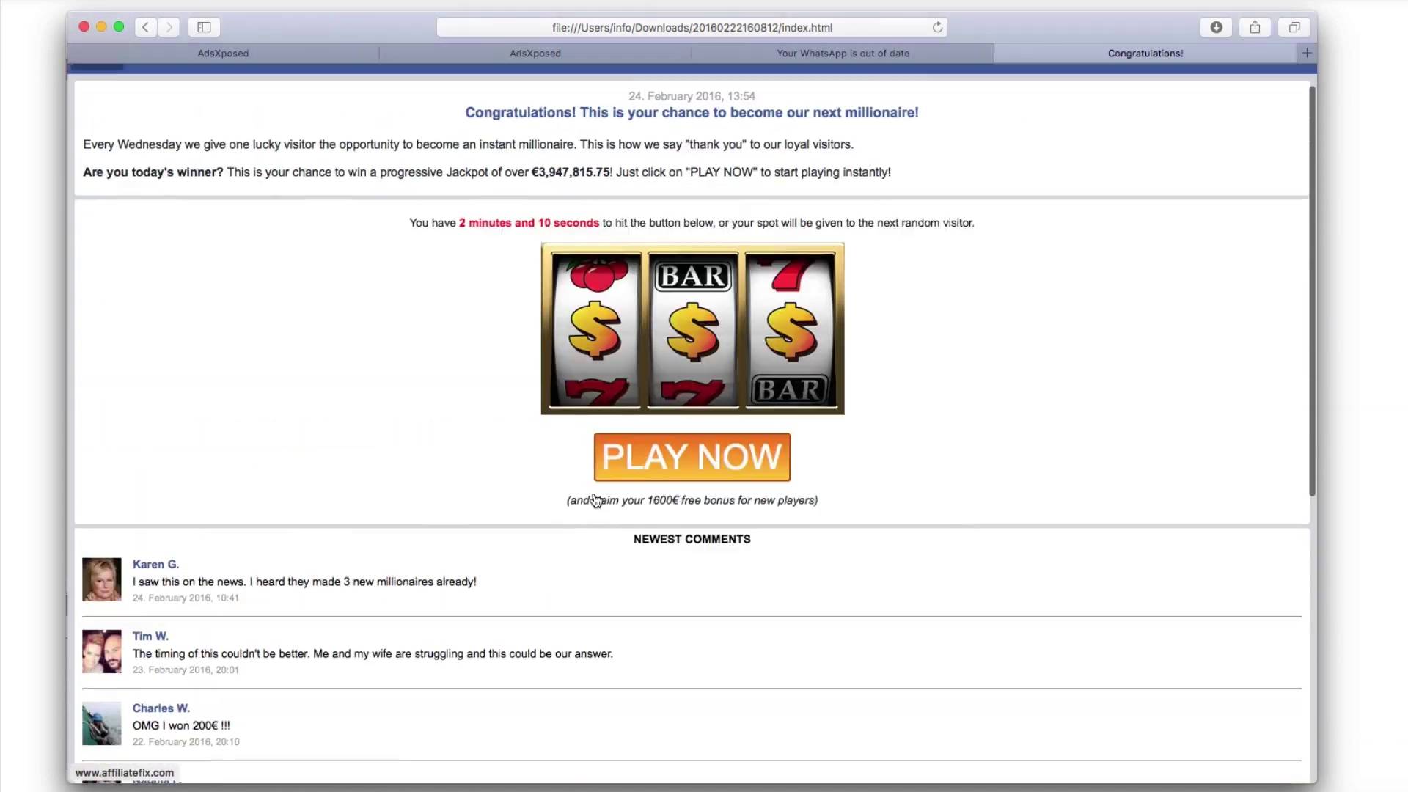
{"action": "scroll", "coordinate": [595, 500], "scroll_direction": "up", "scroll_amount": 1}
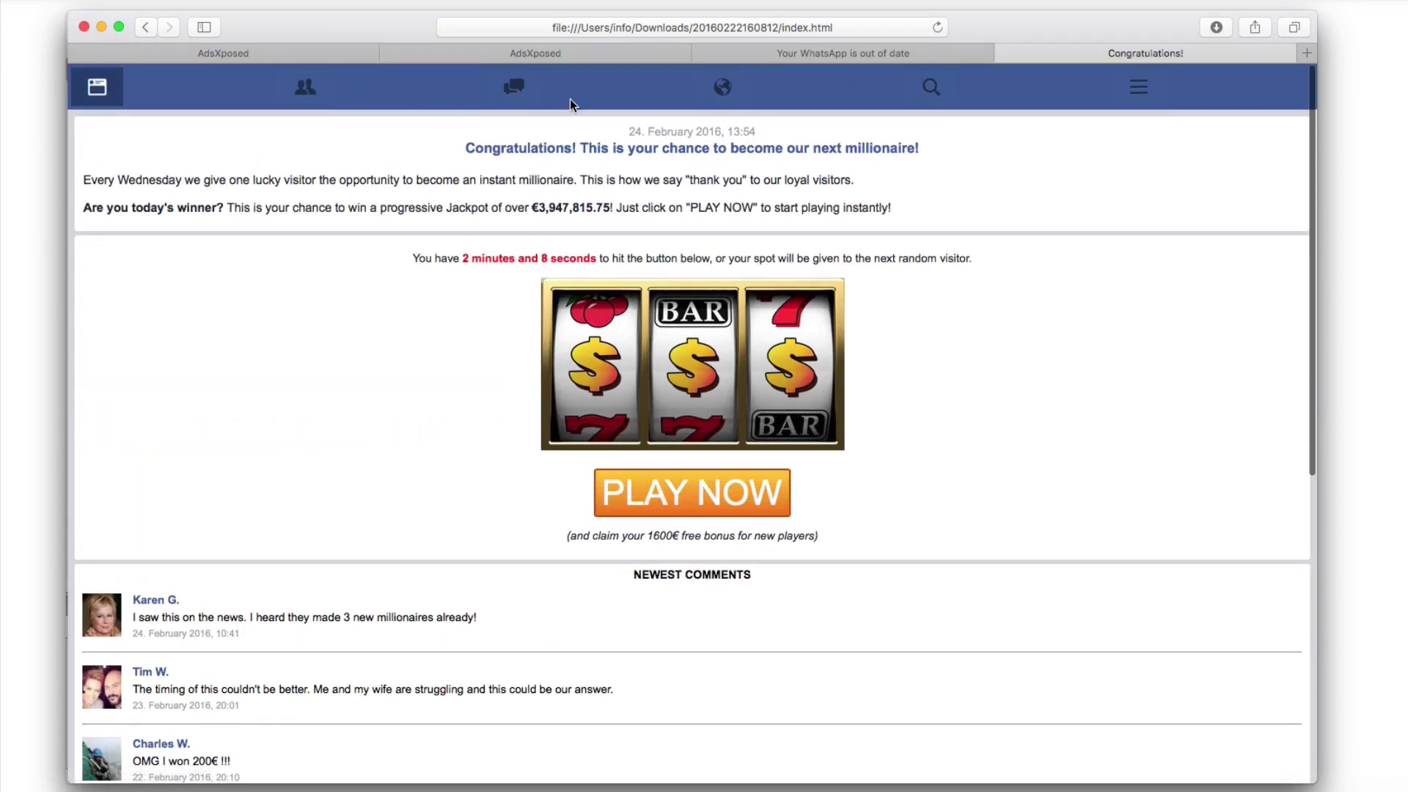
{"action": "left_click", "coordinate": [684, 496]}
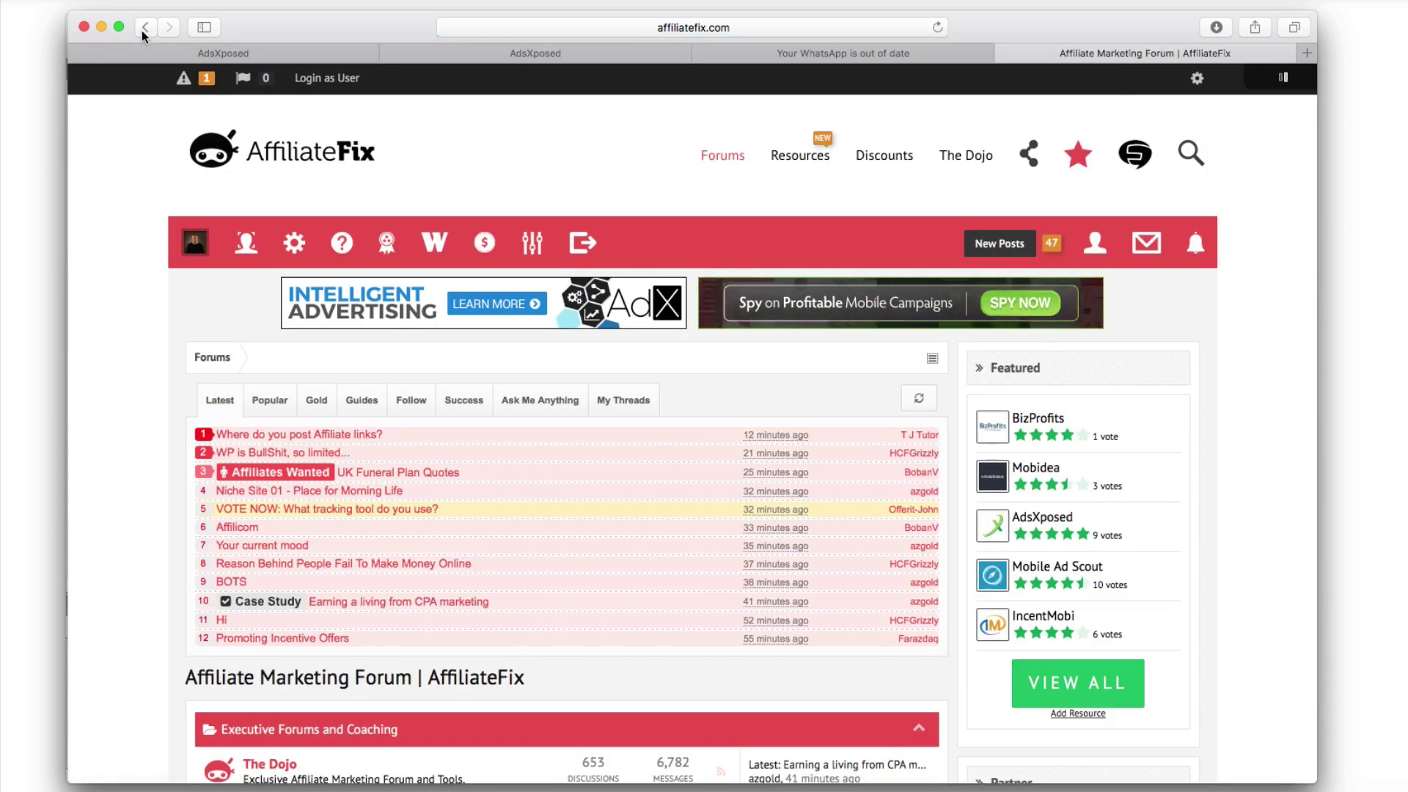
{"action": "left_click", "coordinate": [144, 30]}
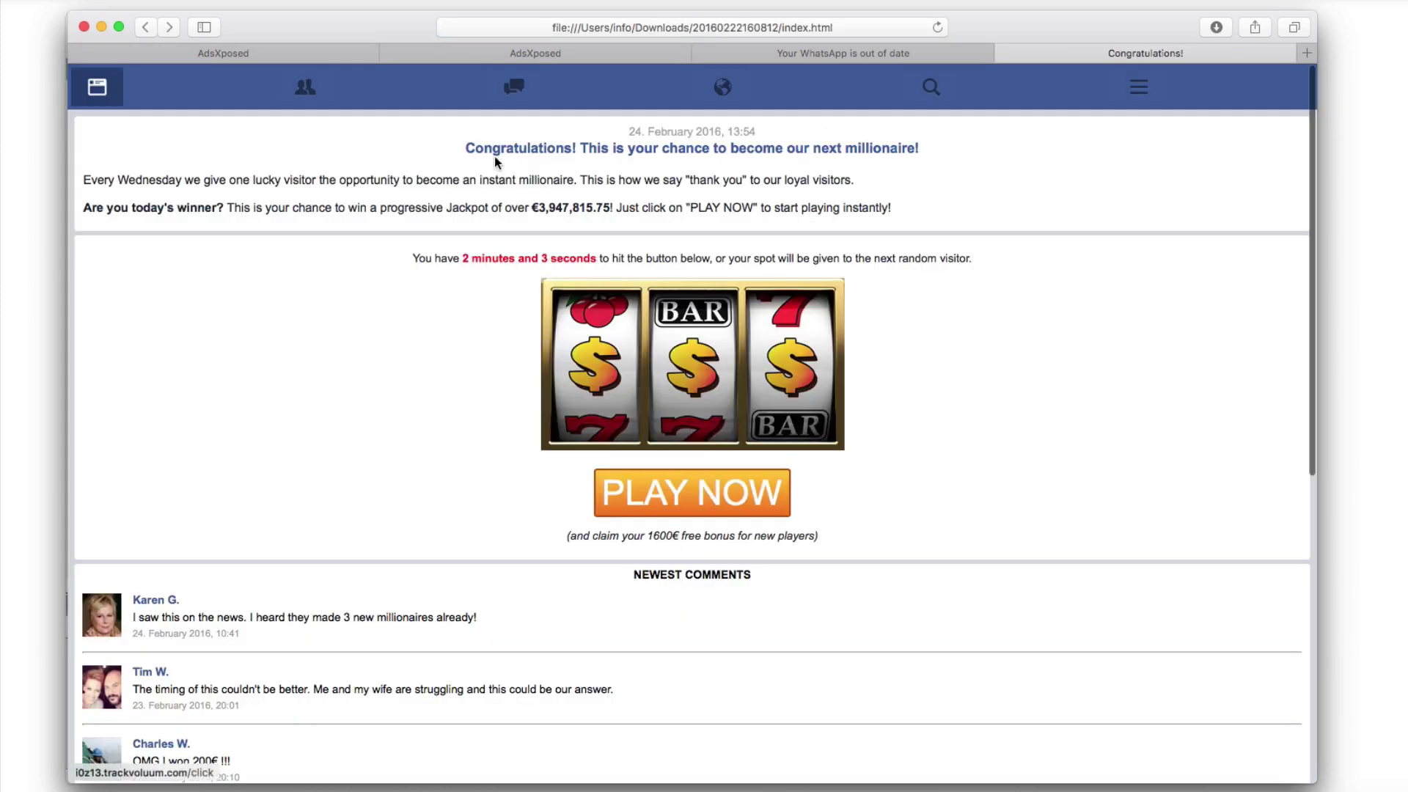
Step: Review the slot lander's PropellerAds Canada placements, glance at the discount promo, and return to its stats
{"action": "left_click", "coordinate": [337, 55]}
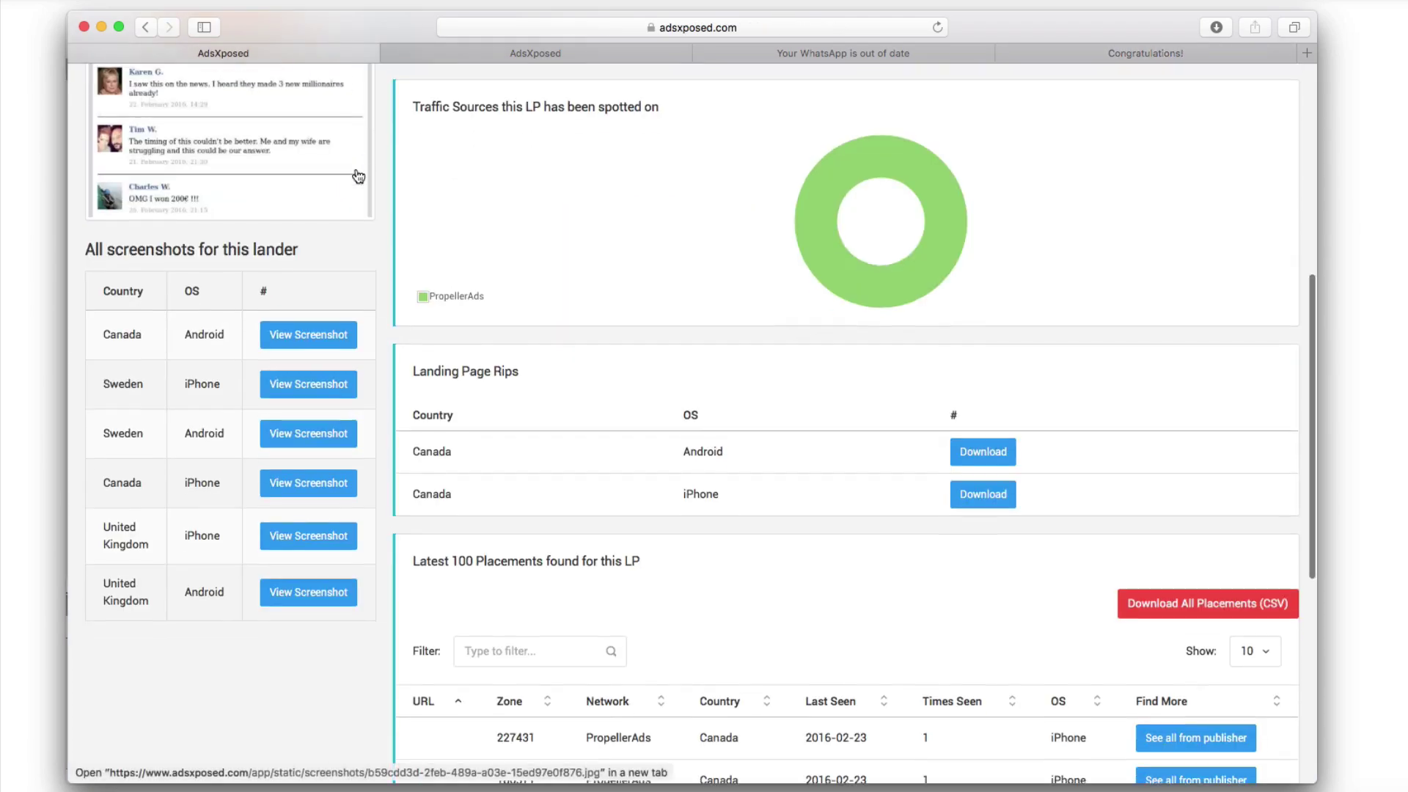
{"action": "scroll", "coordinate": [608, 550], "scroll_direction": "down", "scroll_amount": 6}
{"action": "scroll", "coordinate": [608, 548], "scroll_direction": "up", "scroll_amount": 1}
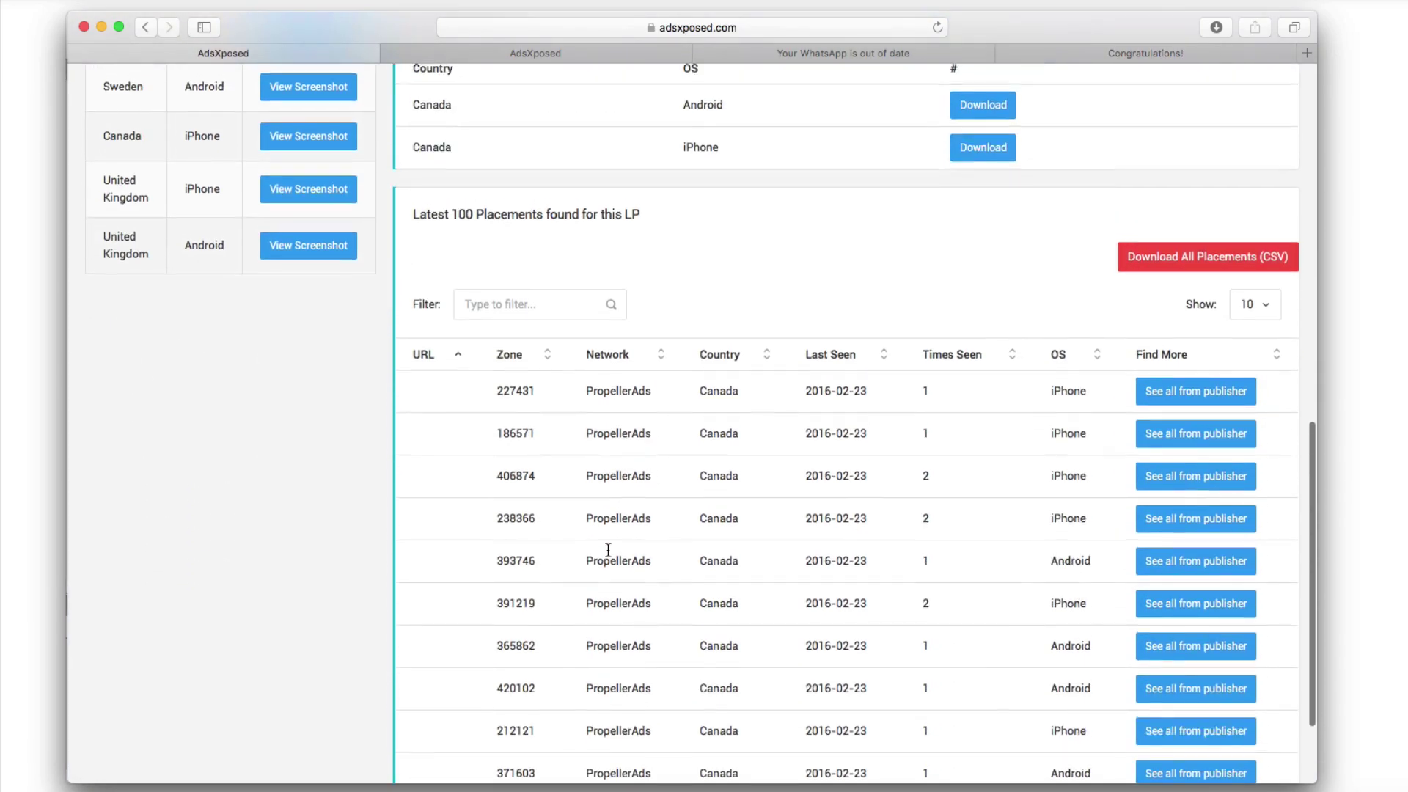
{"action": "scroll", "coordinate": [608, 549], "scroll_direction": "up", "scroll_amount": 4}
{"action": "scroll", "coordinate": [622, 364], "scroll_direction": "up", "scroll_amount": 4}
{"action": "scroll", "coordinate": [621, 359], "scroll_direction": "up", "scroll_amount": 3}
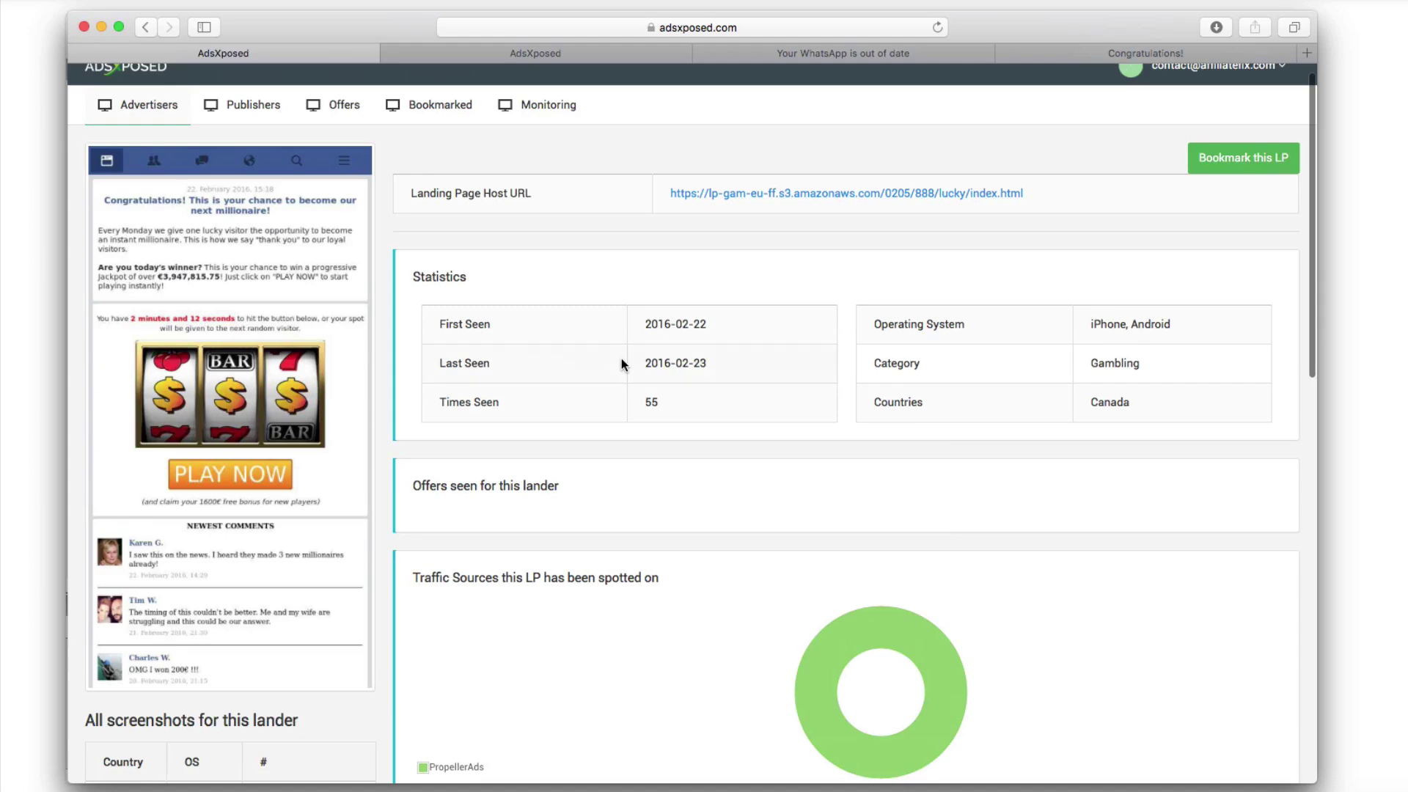
{"action": "left_click", "coordinate": [475, 54]}
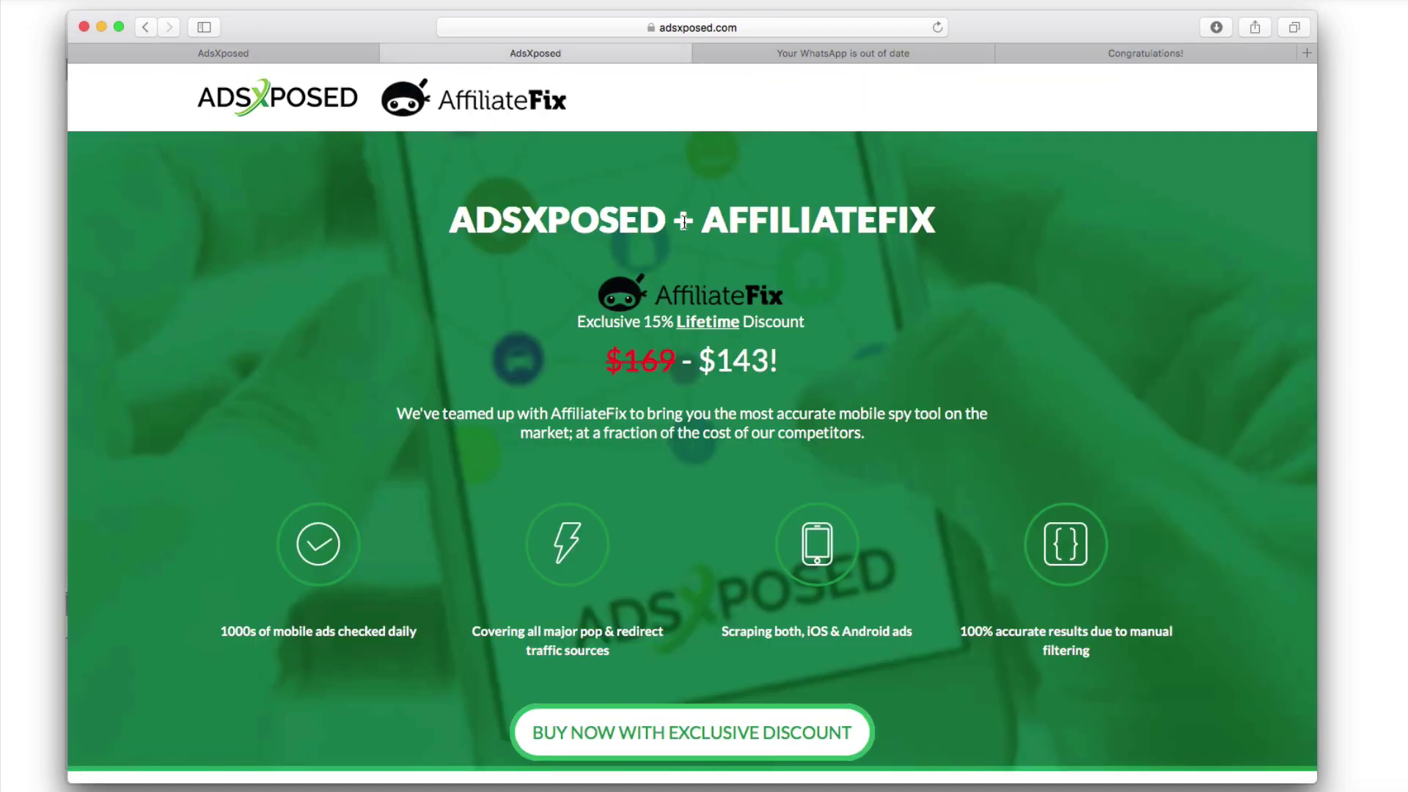
{"action": "left_click", "coordinate": [274, 47]}
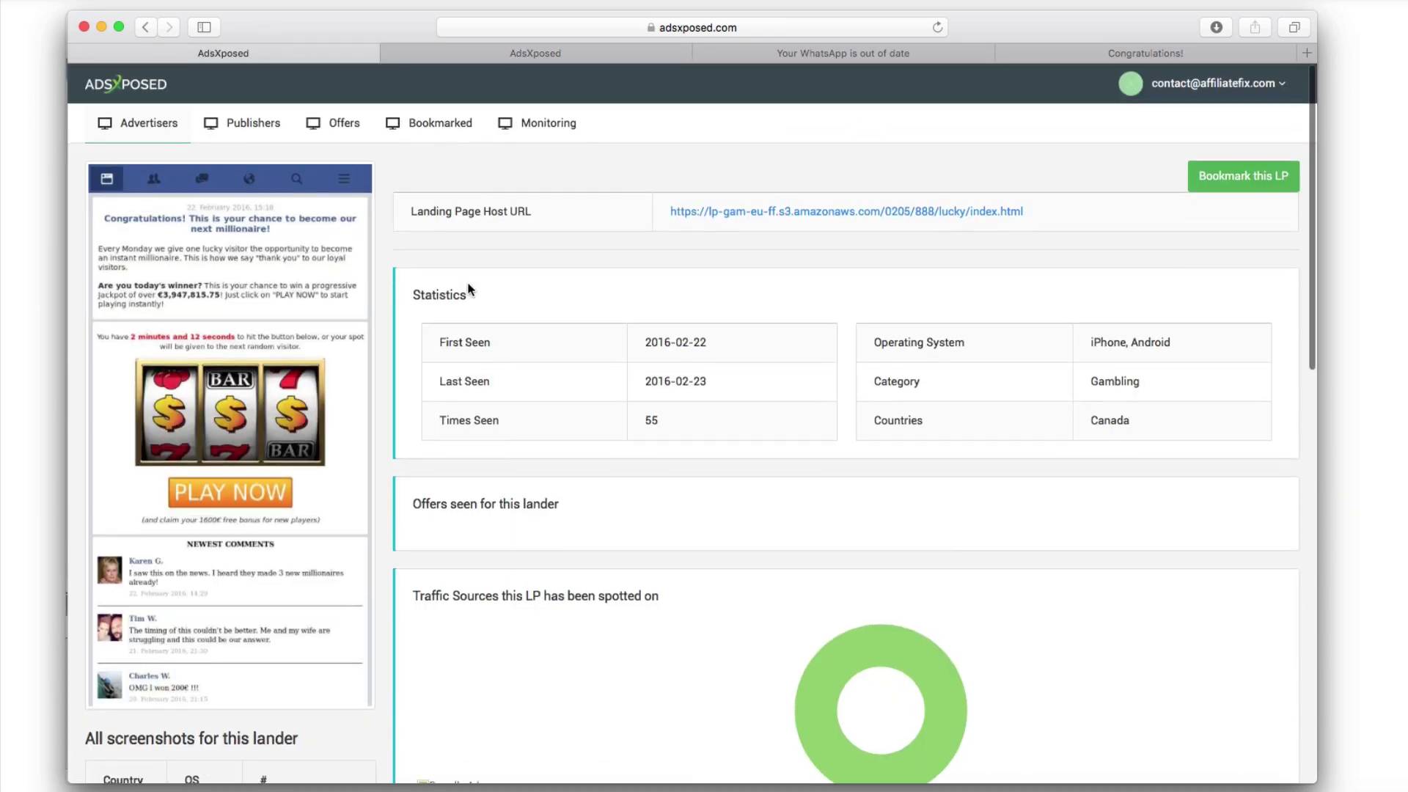